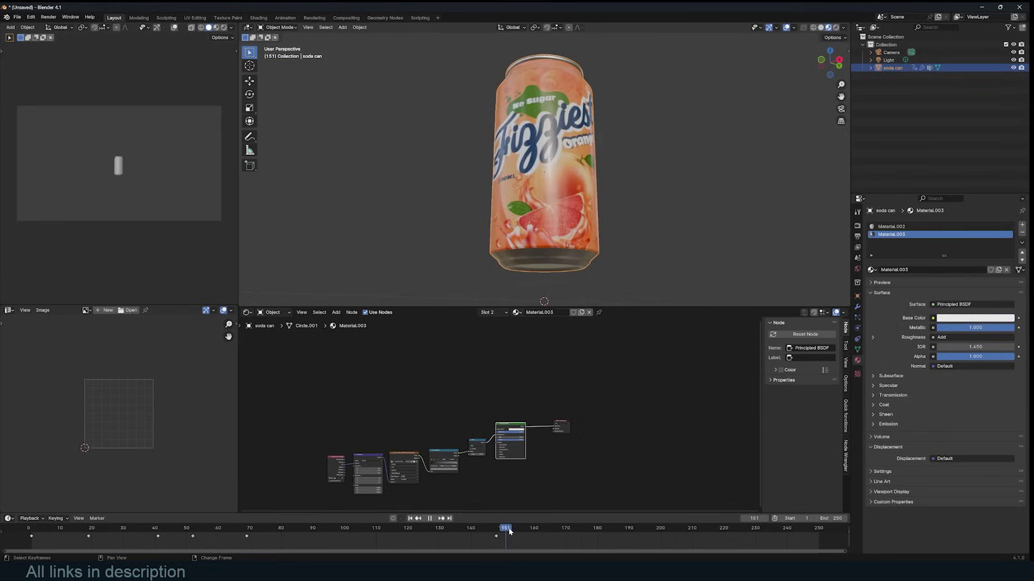
Play back the soda can's rotation animation, and add a cube empty centred on the can in top view.
drag(510, 532, 70, 521)
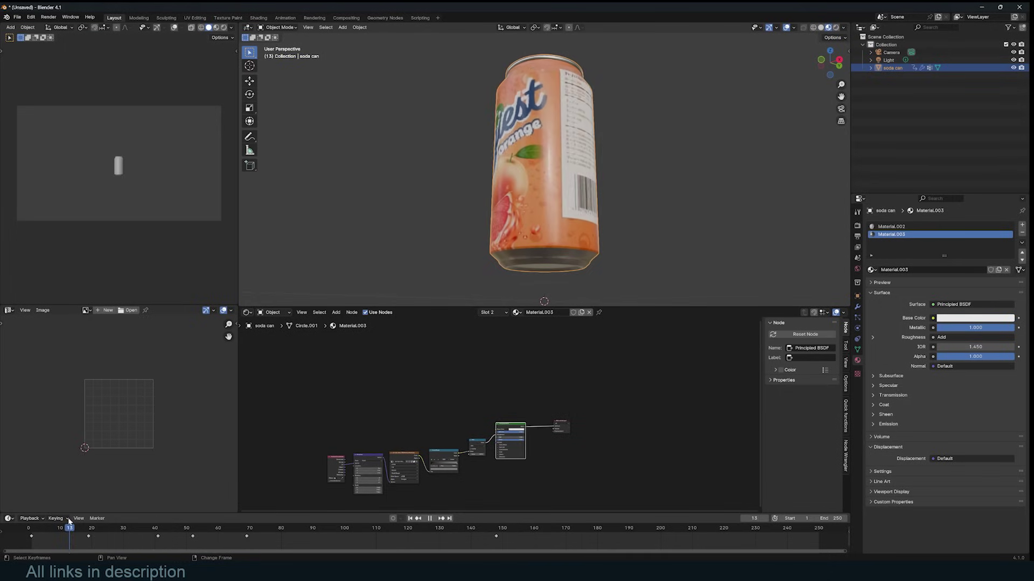
key(space)
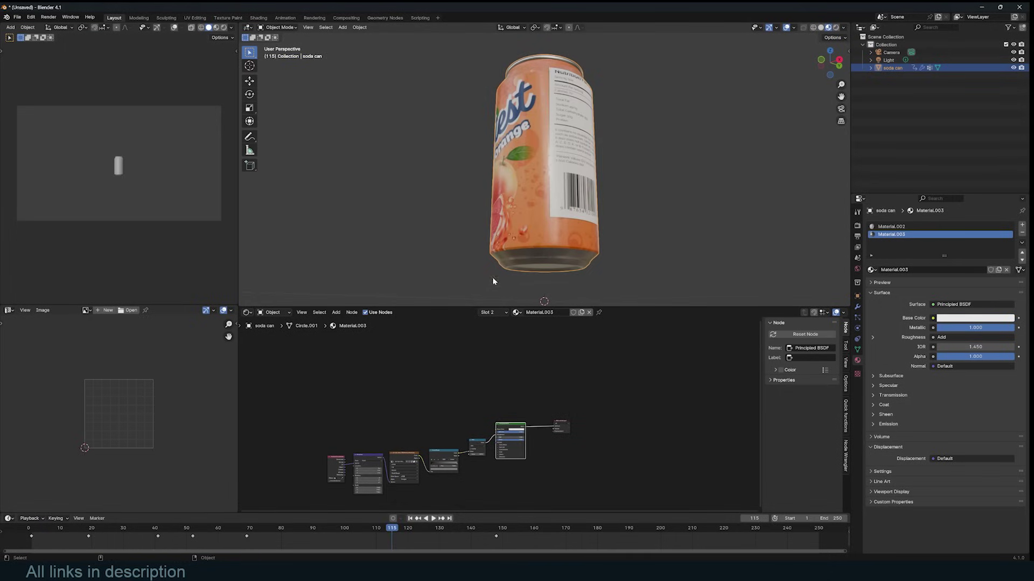
key(KP_7)
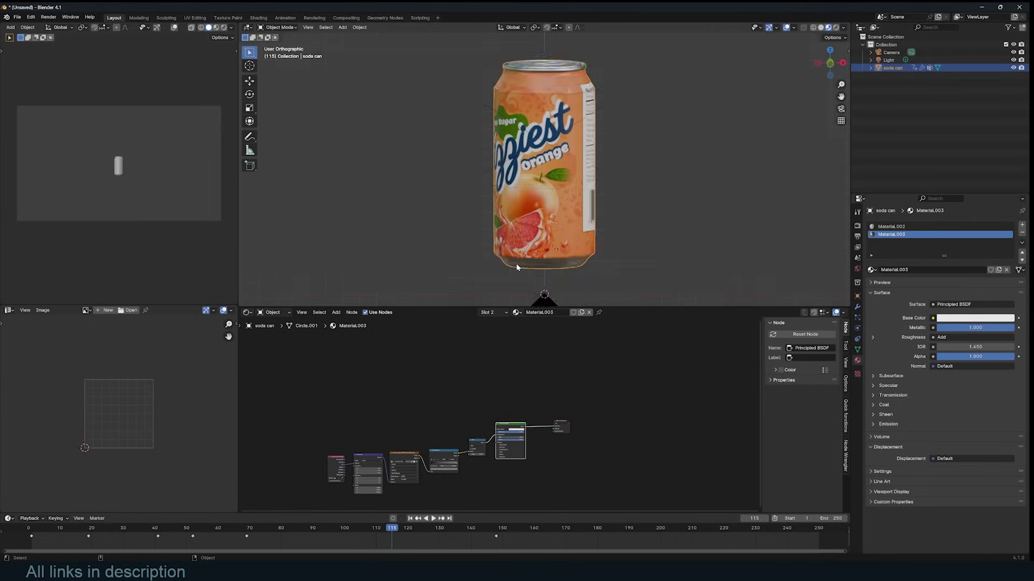
scroll(564, 195, down, 3)
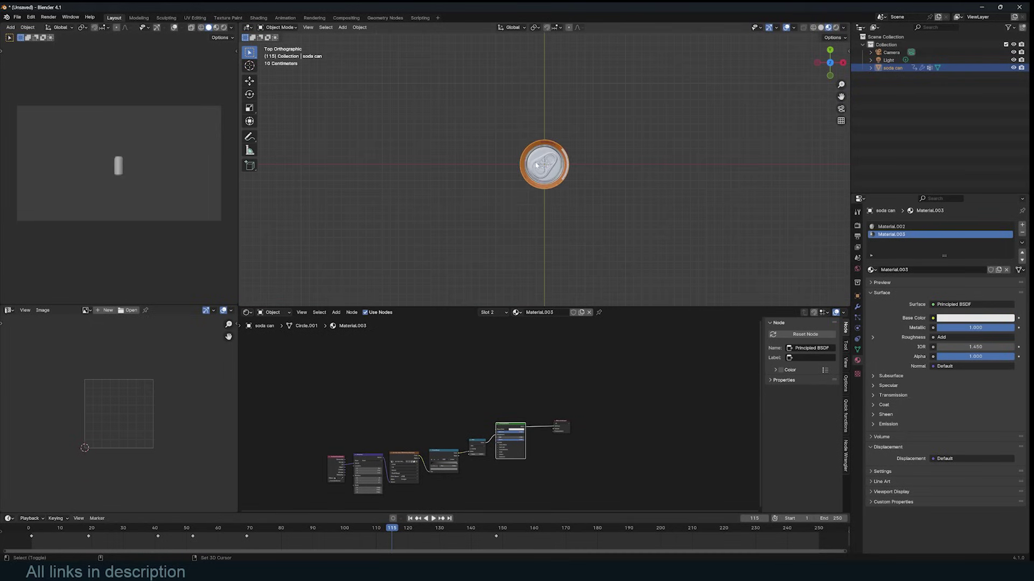
key(shift+a)
click(579, 280)
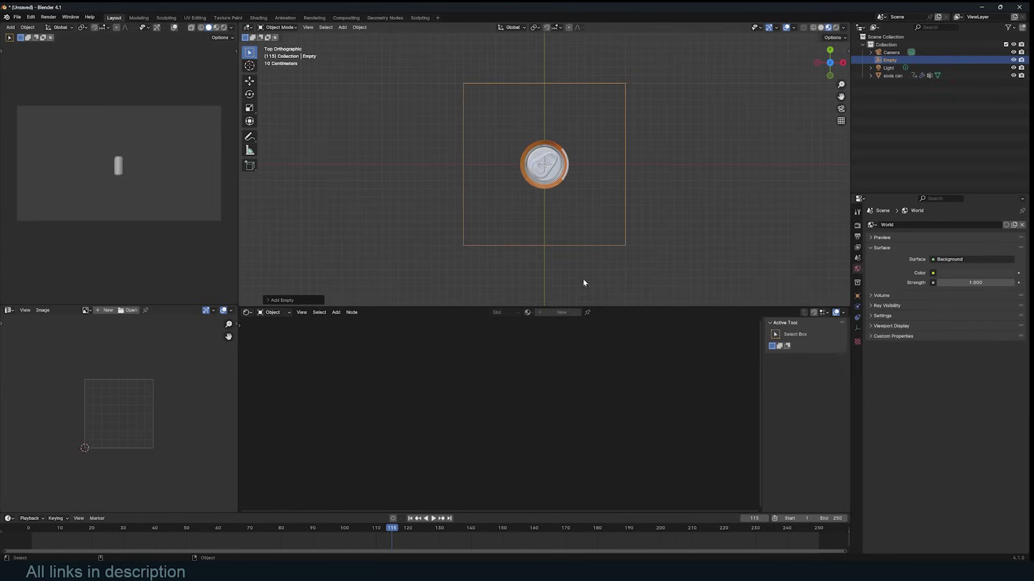
Parent the soda can to the cube empty using the Object option.
shift+click(558, 159)
key(ctrl+p)
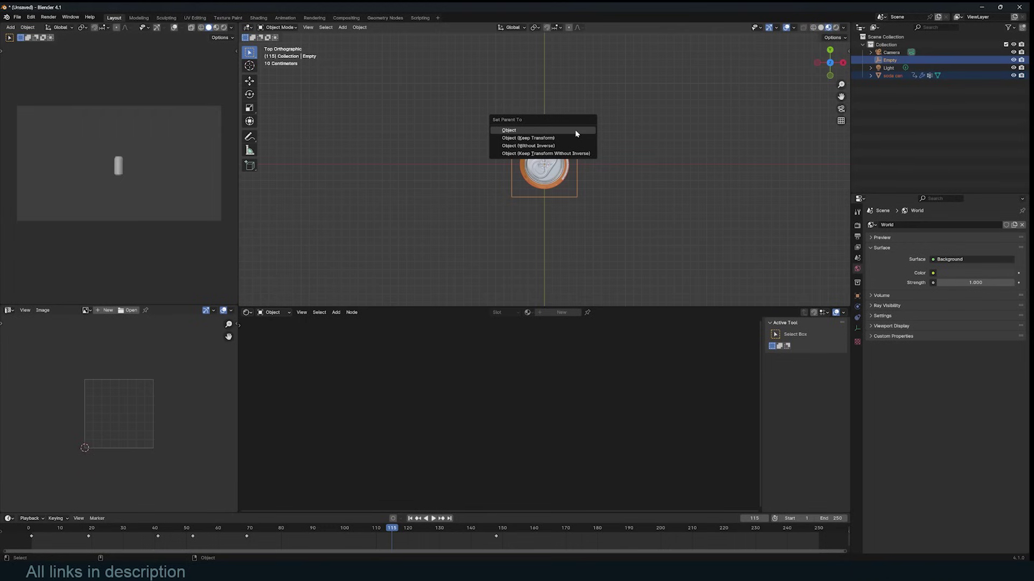
click(575, 132)
click(575, 133)
Auto-key a starting position for the cube empty at frame 0 by moving it together with the can.
click(29, 528)
key(g)
click(636, 178)
middle_drag(636, 178, 606, 151)
Auto-key a new position and a tilted, freely rotated orientation for the cube empty at frame 28.
key(KP_1)
click(106, 539)
key(g)
click(590, 156)
key(r)
key(r)
click(592, 151)
Play back the can's movement from frame 0 and examine its tilted pose from another angle.
click(28, 528)
key(space)
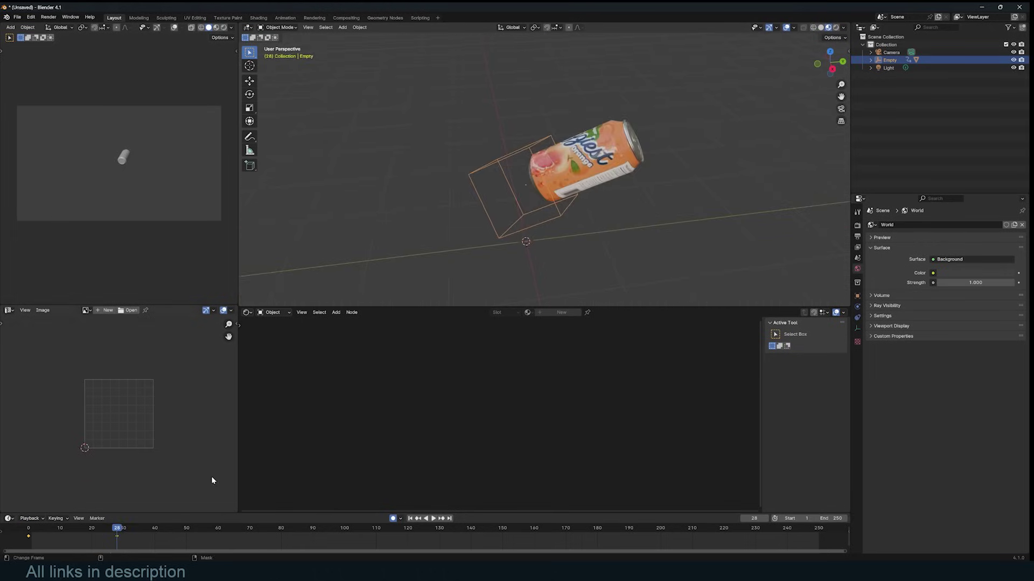
mouse_move(107, 530)
mouse_down()
mouse_move(41, 529)
mouse_move(107, 528)
mouse_move(58, 527)
mouse_move(121, 518)
mouse_up()
middle_drag(501, 220, 545, 196)
scroll(538, 135, up, 3)
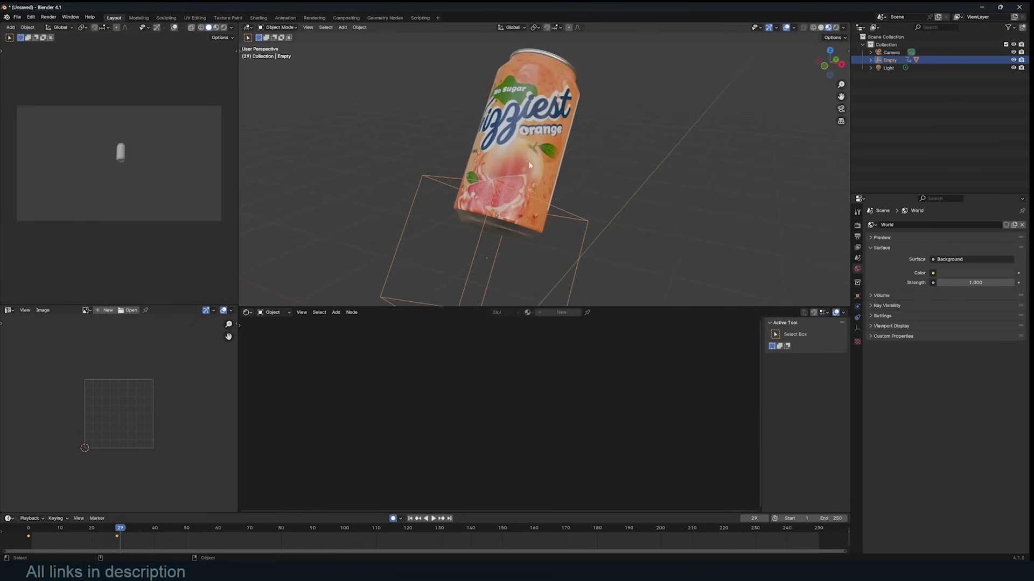
scroll(514, 220, down, 3)
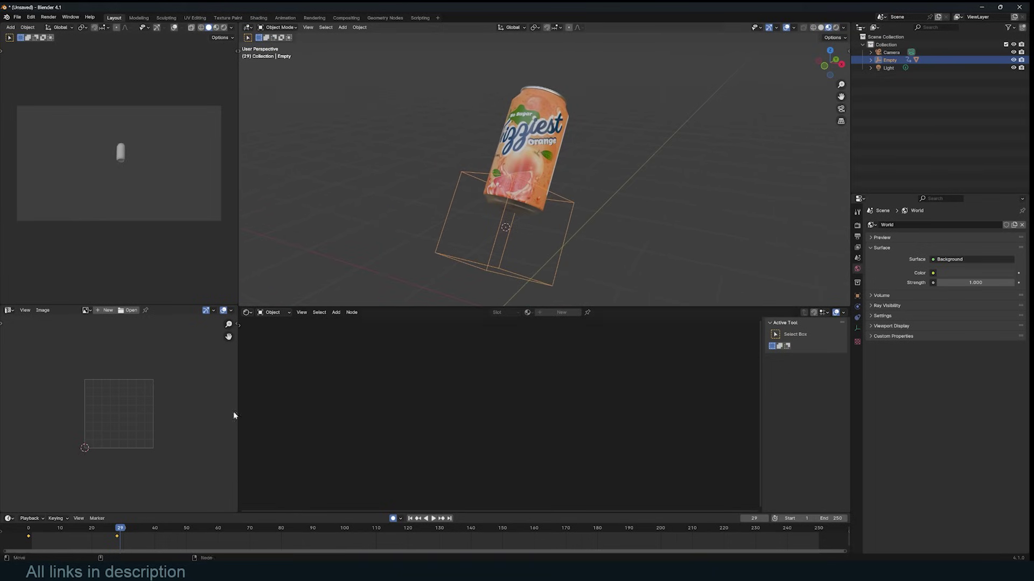
Duplicate the cube empty in place and scale the copy down to about 0.117.
key(shift+d)
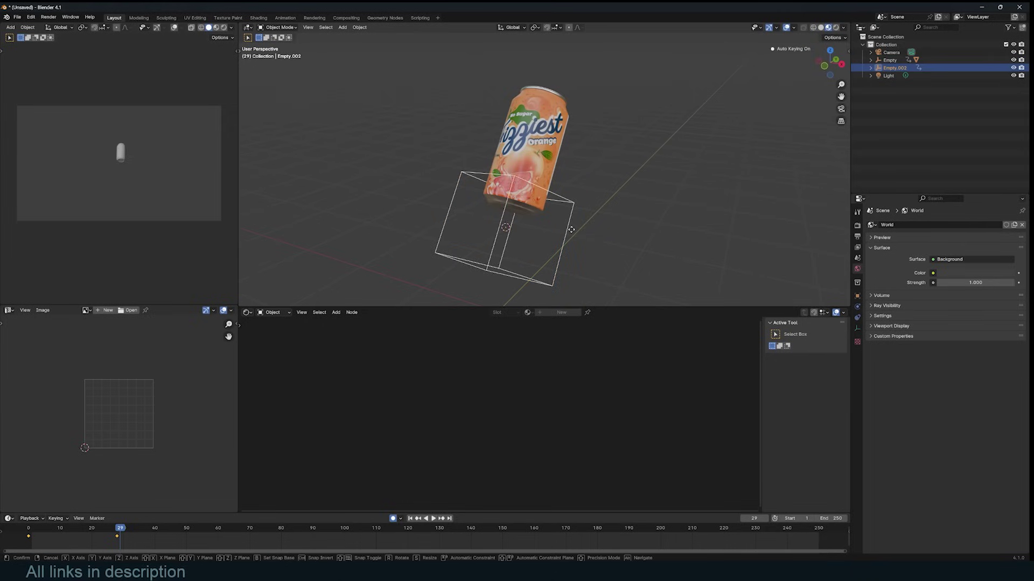
right_click(573, 233)
key(s)
click(524, 235)
key(g)
right_click(457, 232)
Parent the small cube empty to the large cube empty using the Object option.
shift+click(561, 198)
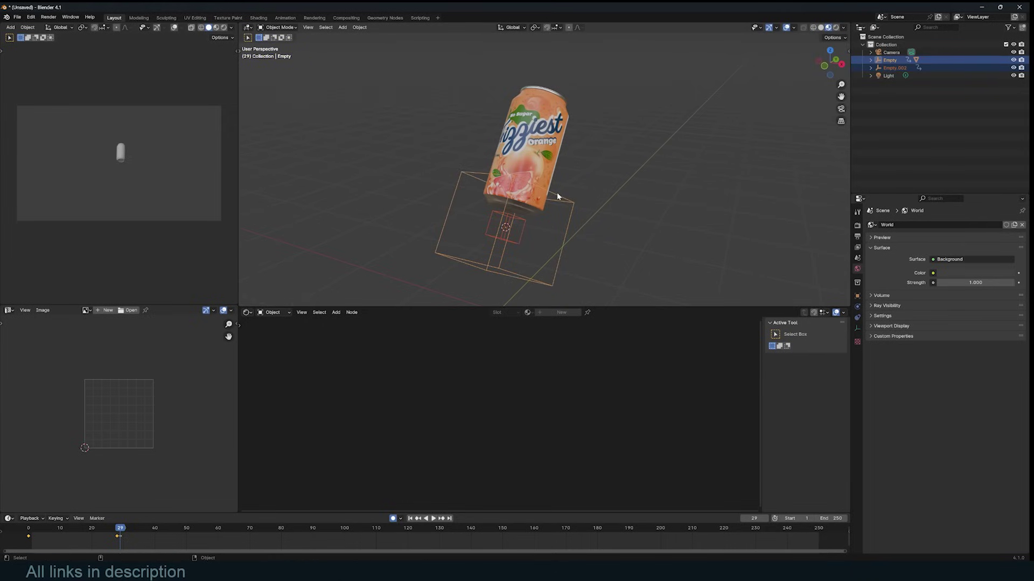
key(ctrl+p)
click(557, 194)
Keyframe the small empty below the can at frame 0 and past the can's top along local Z near frame 27, checking the motion.
middle_drag(664, 215, 533, 269)
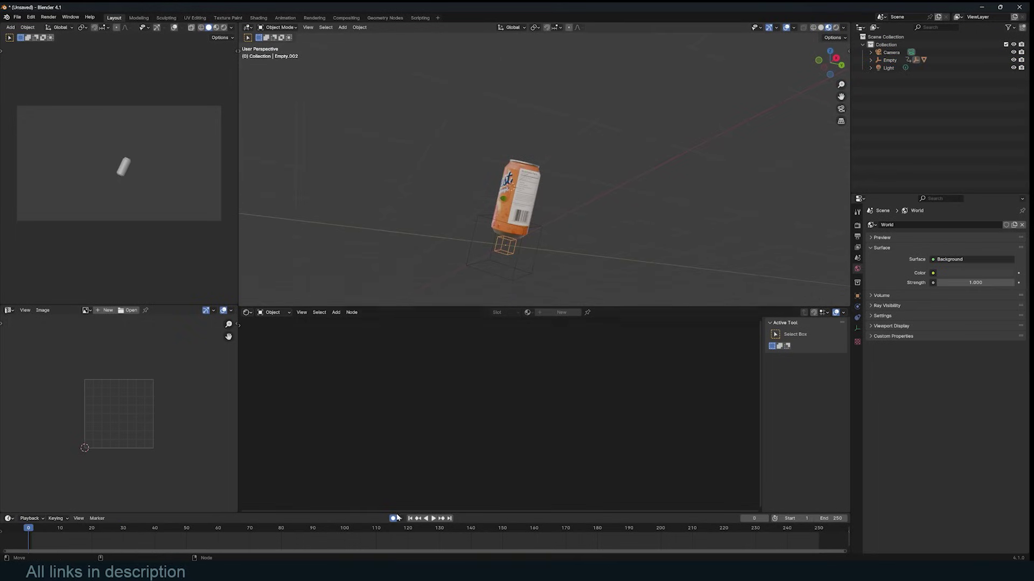
key(g)
click(513, 230)
drag(43, 529, 114, 530)
key(g)
key(z)
key(z)
click(656, 121)
drag(112, 530, 47, 528)
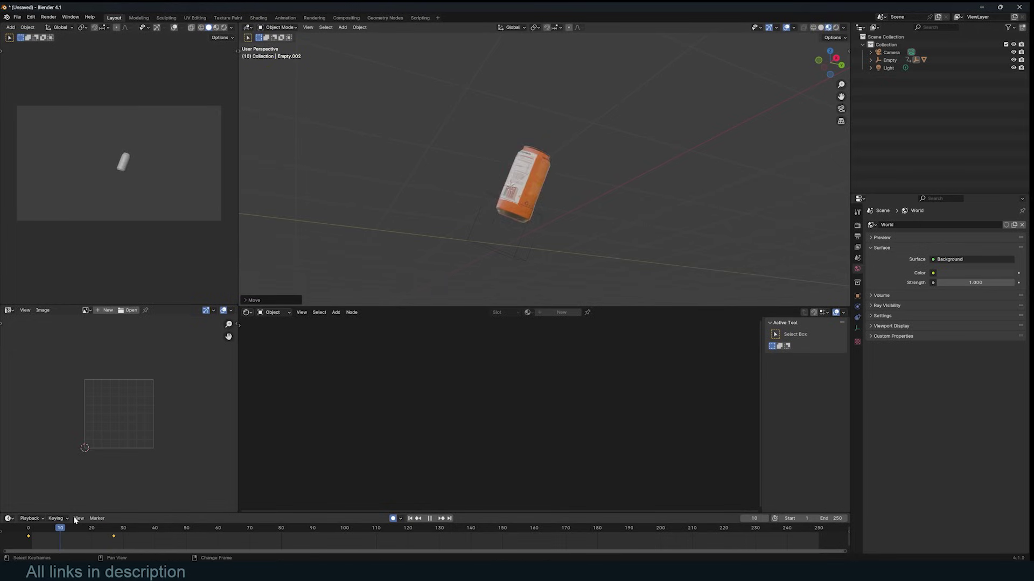
key(space)
Delete the old Texture Coordinate and Mapping nodes with their attached nodes from the can's Material.002, keeping the label image.
click(552, 170)
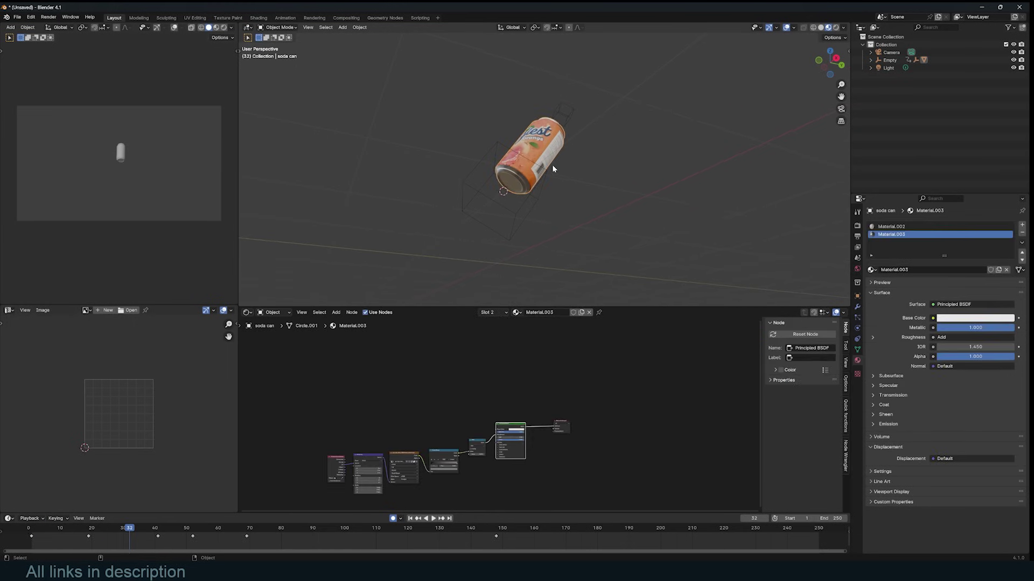
scroll(473, 404, up, 4)
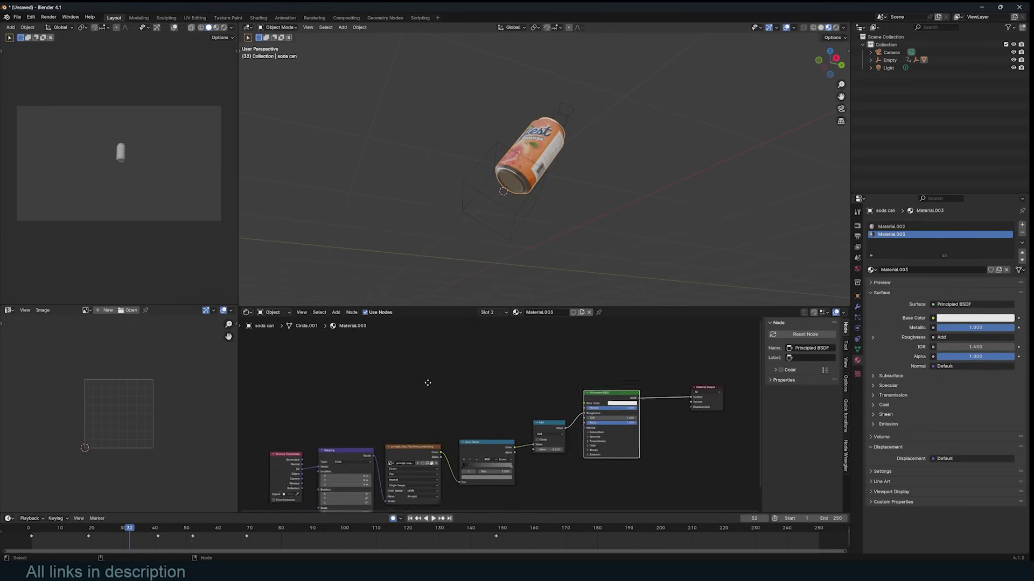
click(892, 226)
middle_drag(509, 396, 476, 429)
scroll(476, 429, up, 4)
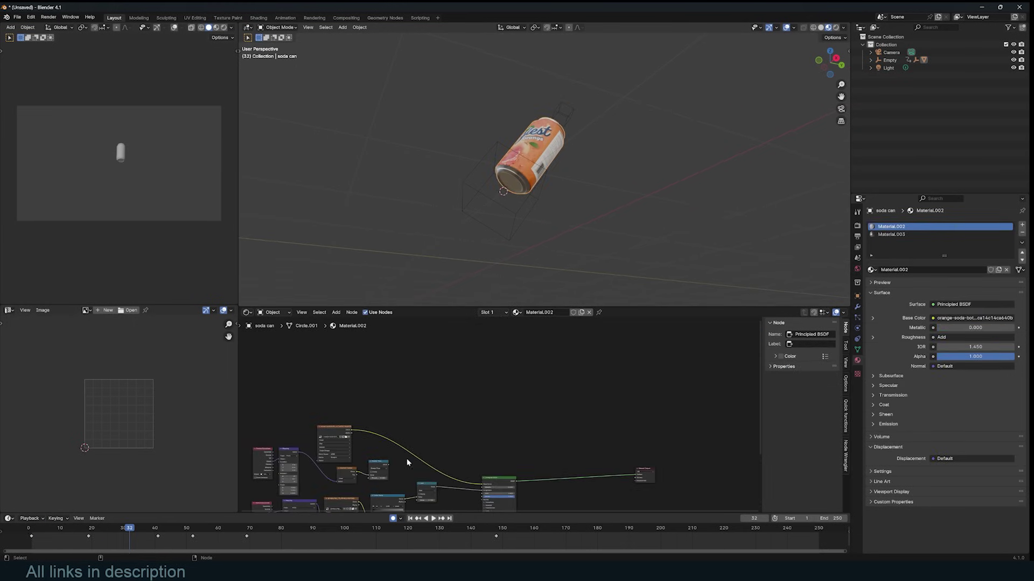
drag(403, 468, 258, 480)
key(x)
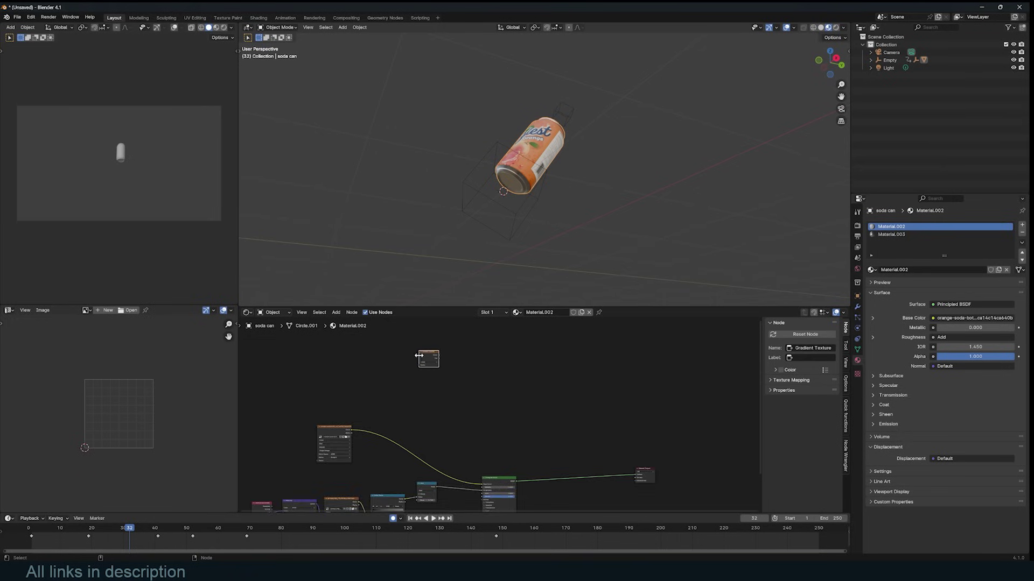
Place a Gradient Texture node in Material.002 and attach Texture Coordinate and Mapping nodes to it.
click(418, 354)
scroll(443, 379, up, 4)
middle_drag(442, 379, 432, 408)
scroll(432, 408, up, 4)
key(ctrl+t)
middle_drag(394, 376, 544, 404)
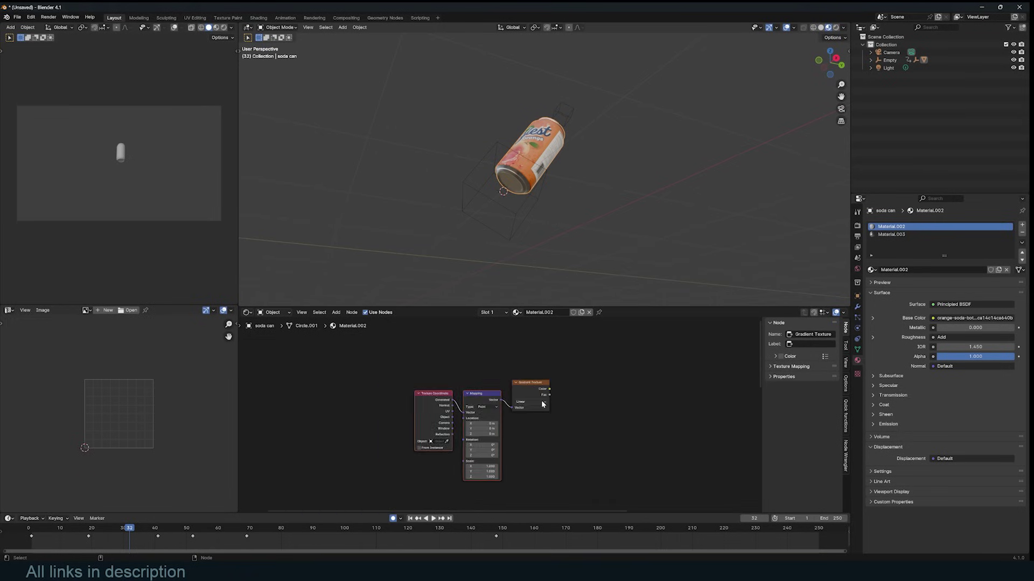
scroll(545, 405, up, 4)
key(n)
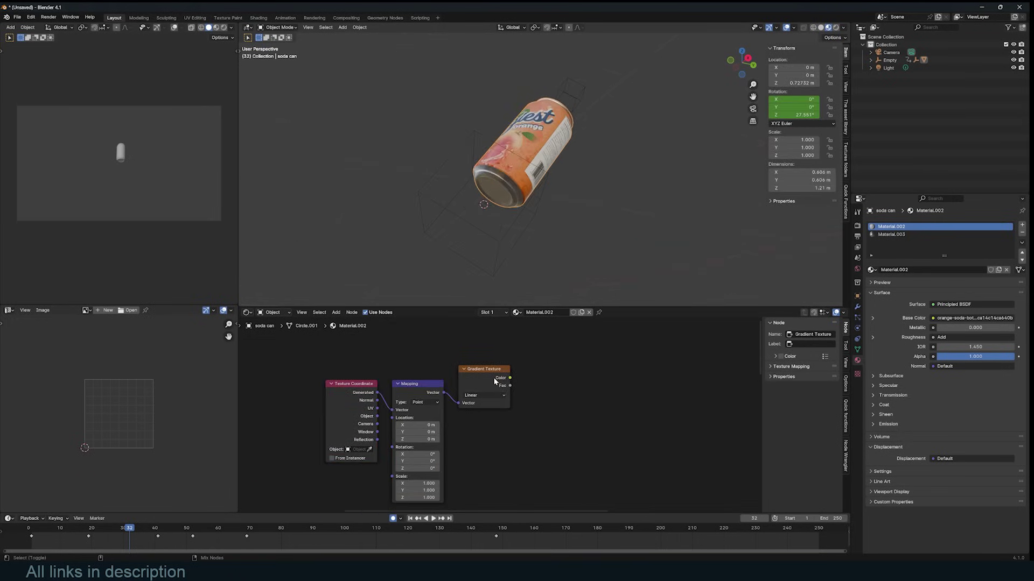
Preview the Gradient Texture on the can and set the Mapping node's Y rotation to 90°.
ctrl+shift+click(498, 380)
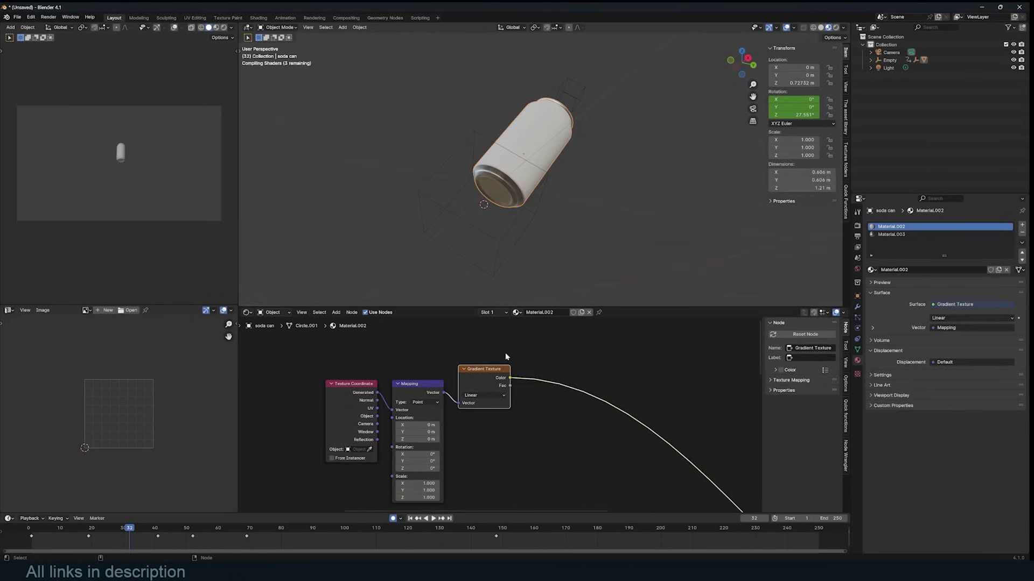
middle_drag(496, 180, 522, 157)
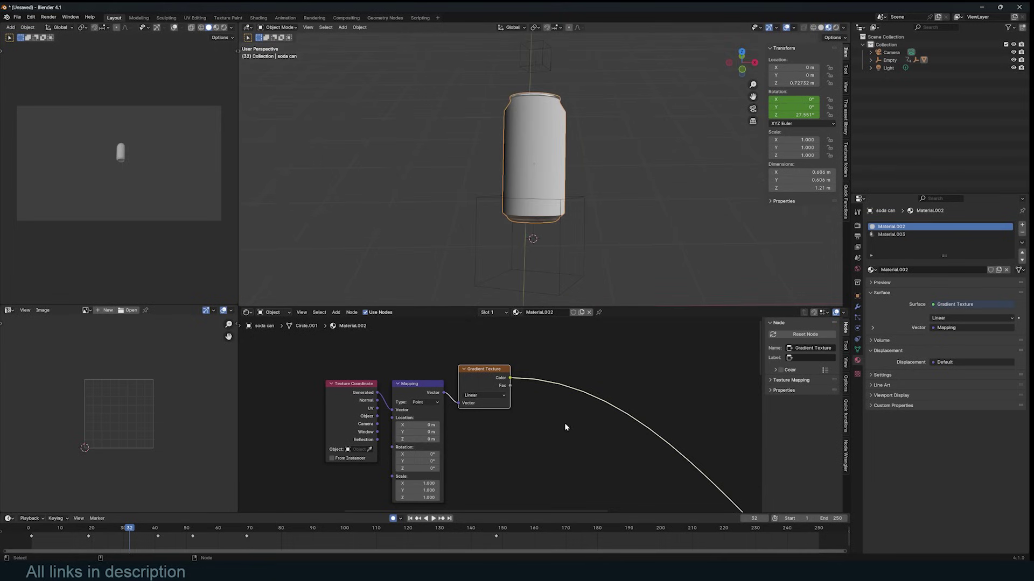
middle_drag(553, 427, 551, 409)
drag(424, 437, 506, 444)
click(424, 444)
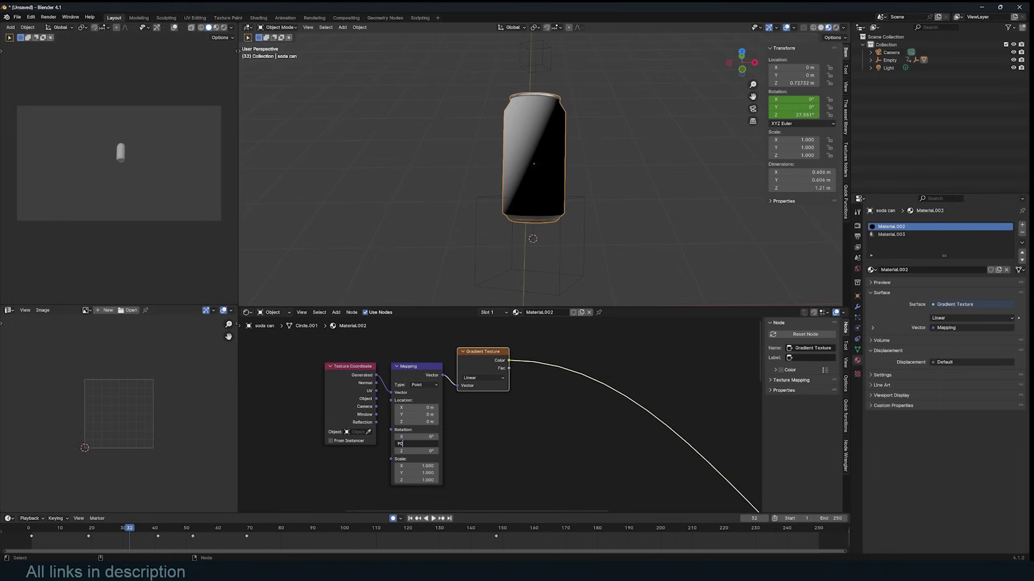
text(90)
key(Return)
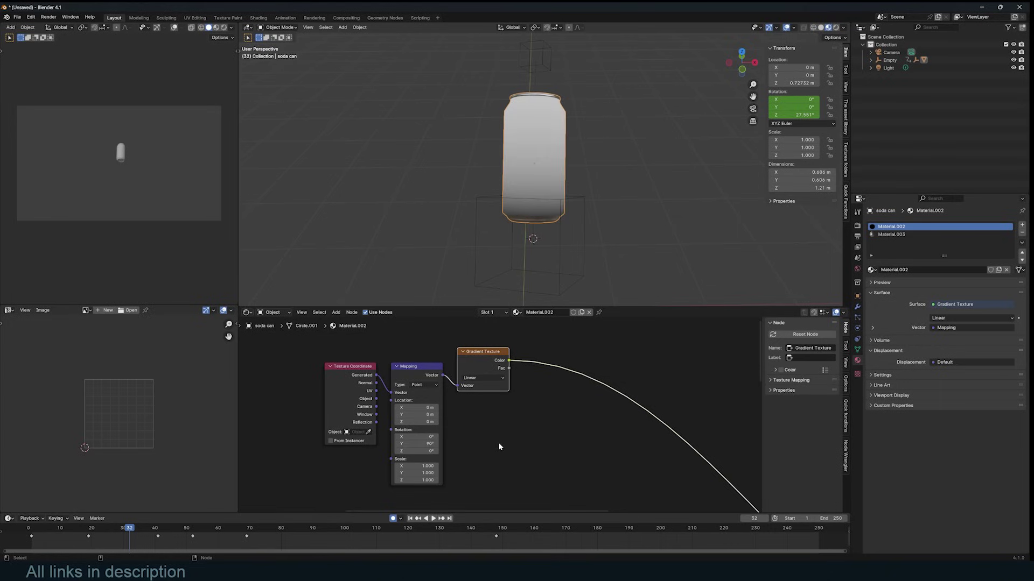
Assign the small cube empty above the can as the Texture Coordinate node's object.
middle_drag(499, 447, 567, 419)
middle_drag(572, 230, 517, 200)
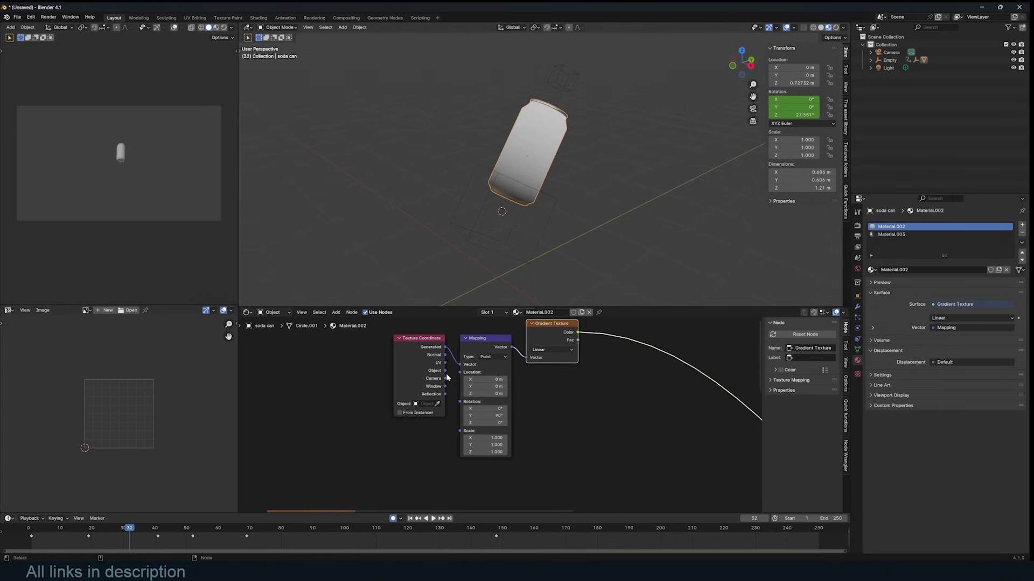
click(571, 86)
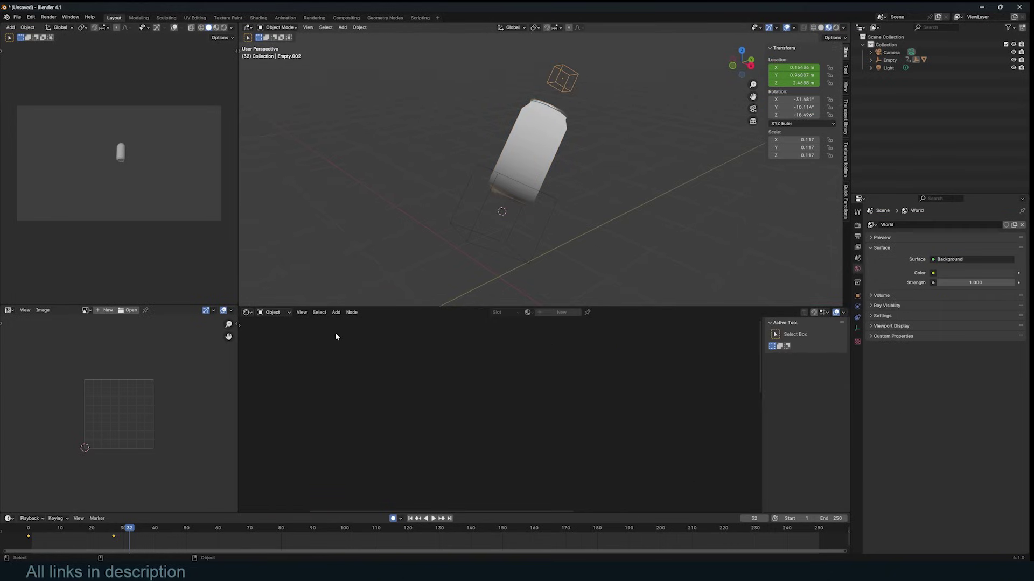
shift+right_drag(79, 542, 101, 536)
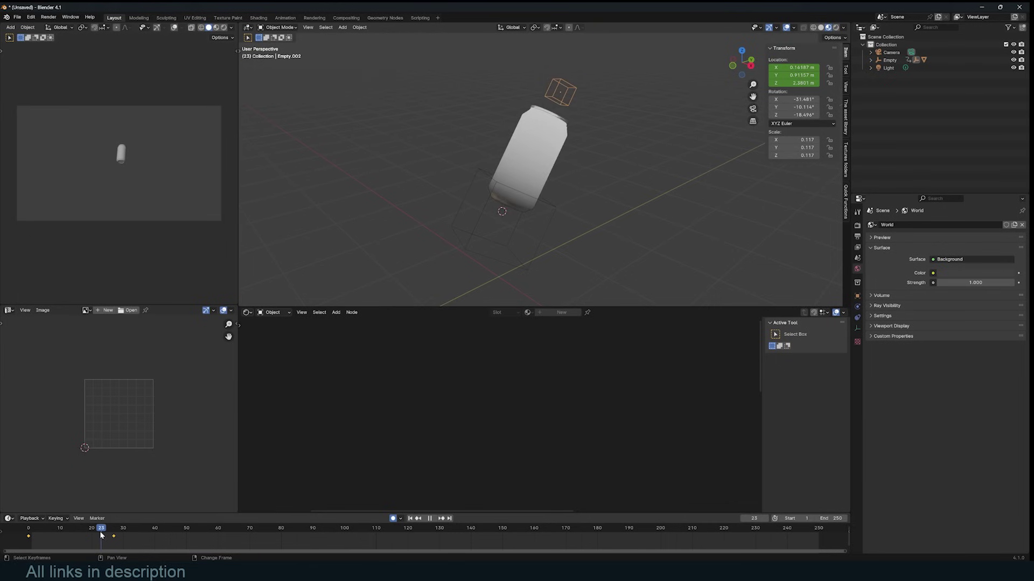
click(552, 151)
click(437, 407)
click(574, 100)
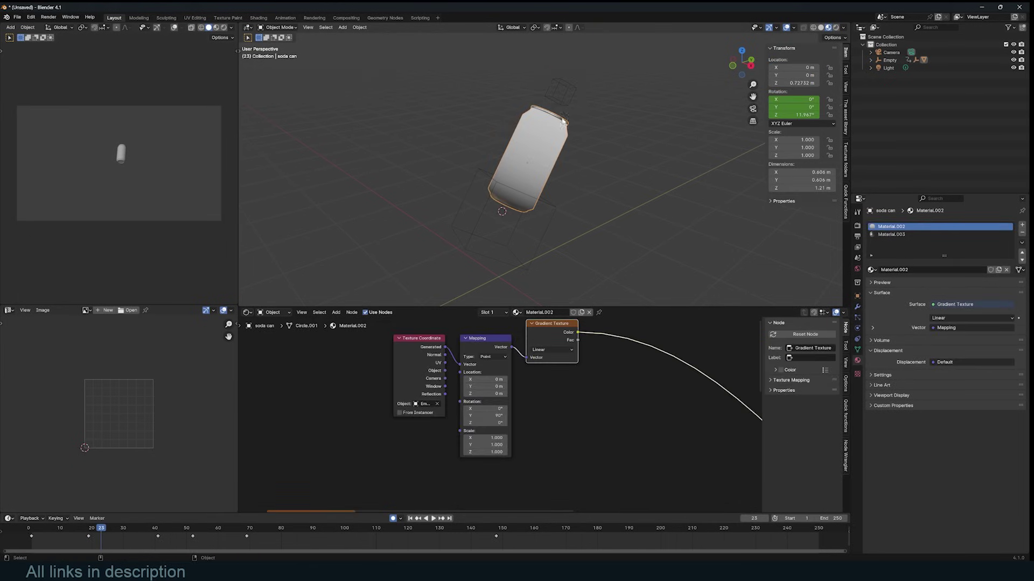
Connect the Texture Coordinate node's Object output to the Mapping node's Vector input in place of Generated.
mouse_move(99, 534)
shift+right_down()
mouse_move(73, 535)
mouse_move(87, 535)
shift+right_up()
drag(88, 537, 107, 535)
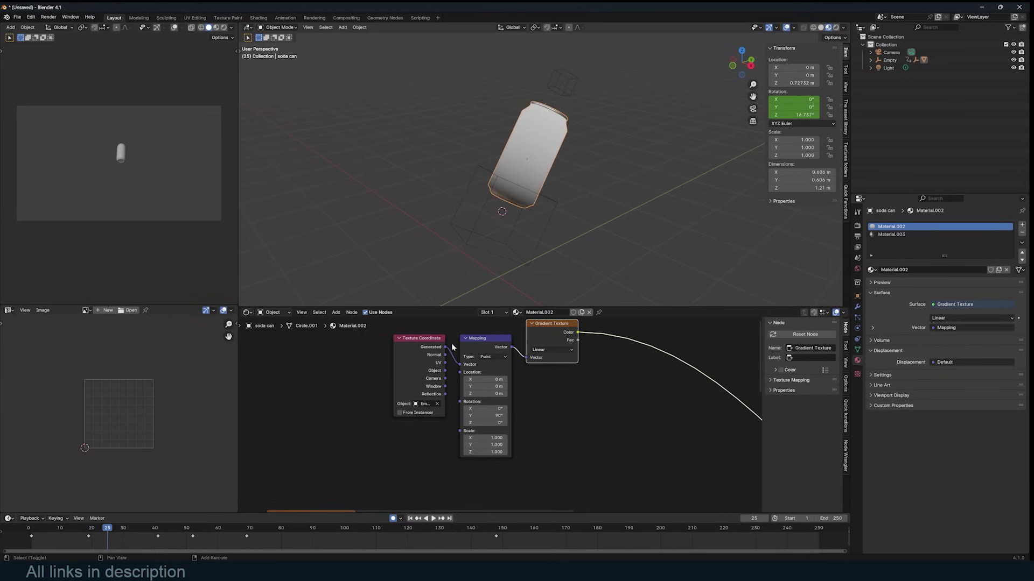
scroll(533, 344, up, 2)
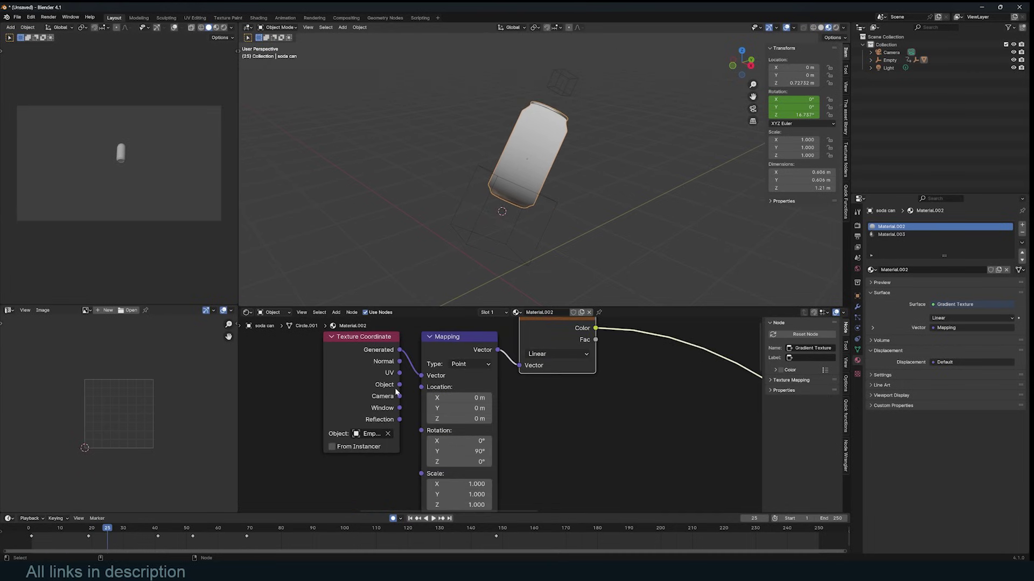
drag(399, 384, 423, 380)
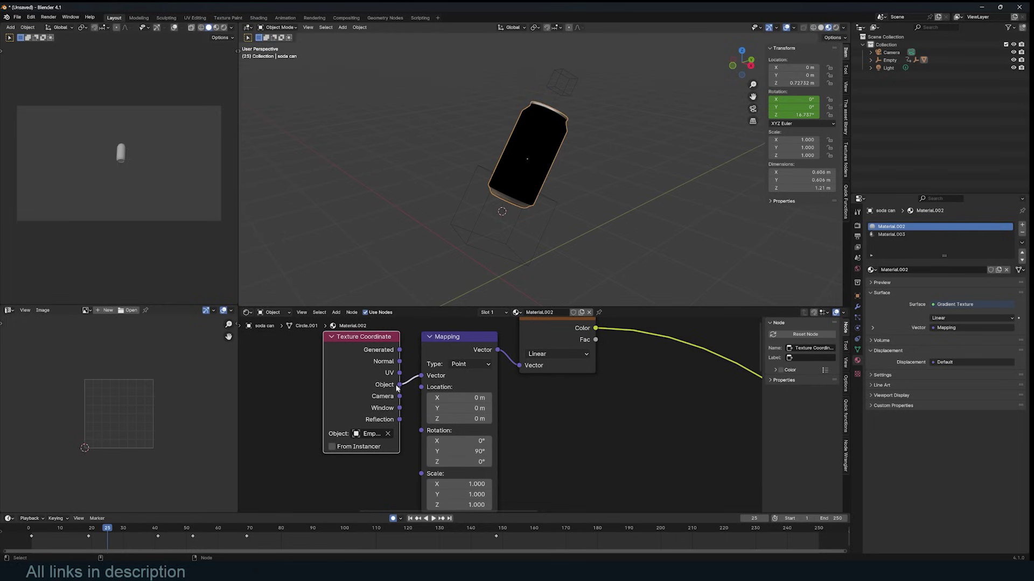
Test the gradient at frame 19 by sliding the small empty along its local Z axis through the can.
drag(111, 543, 89, 529)
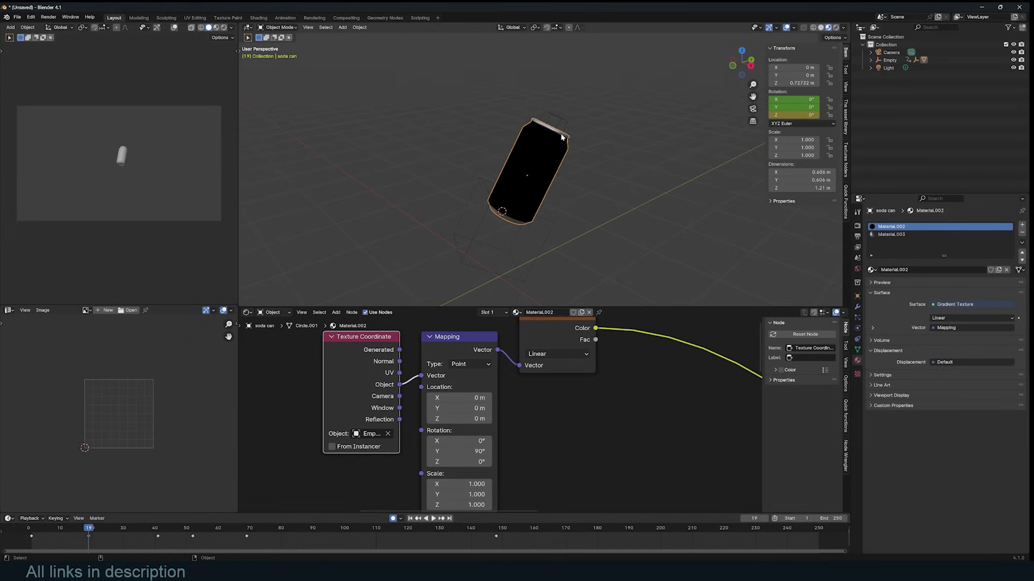
click(564, 116)
key(g)
key(z)
key(z)
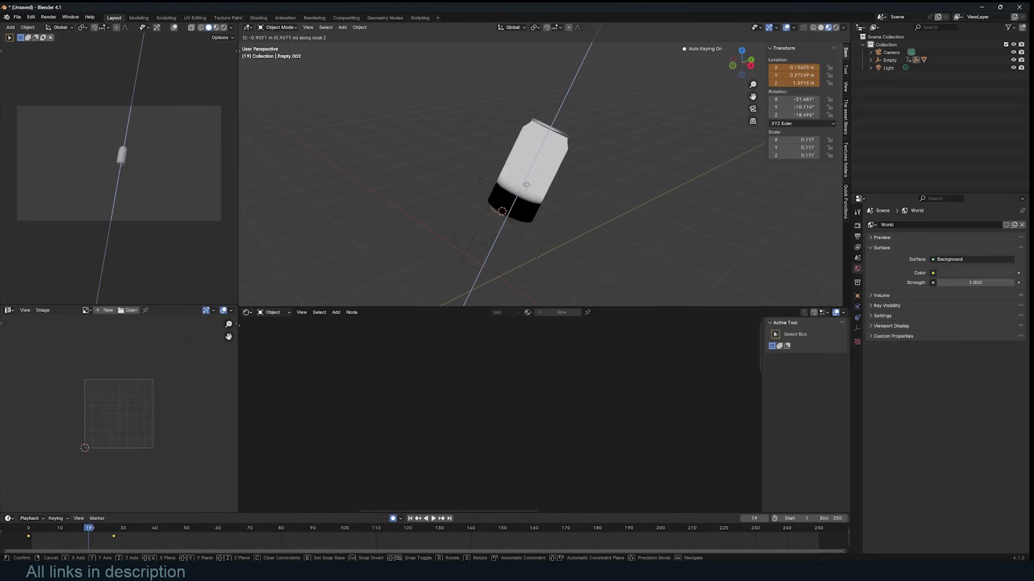
right_click(586, 134)
Reconnect the can's Principled BSDF to the Material Output and inspect the label and metal base up close.
click(536, 135)
scroll(657, 453, down, 5)
middle_drag(657, 453, 467, 413)
scroll(458, 430, down, 7)
middle_drag(445, 452, 427, 397)
scroll(481, 438, up, 4)
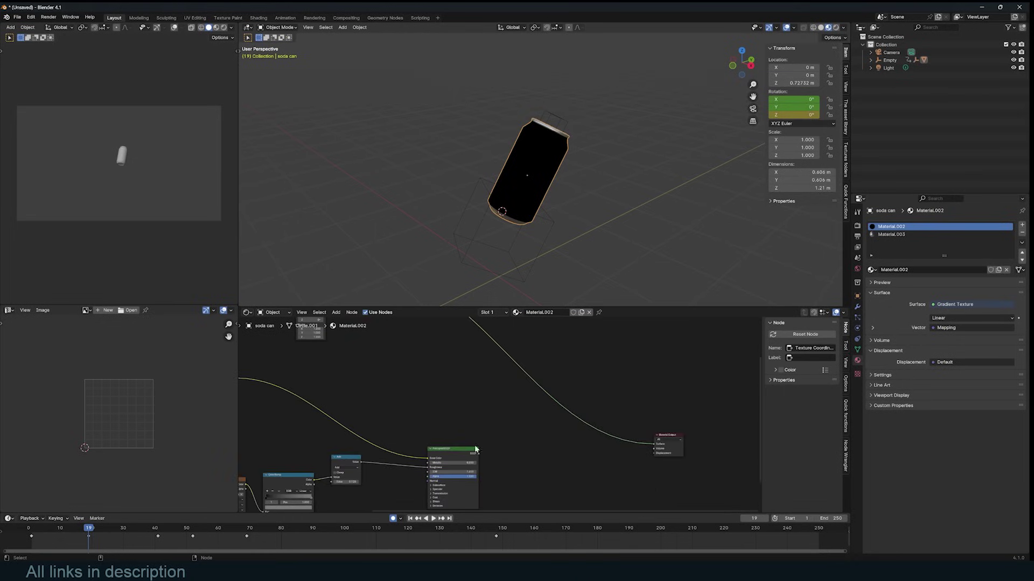
ctrl+shift+click(467, 456)
middle_drag(540, 217, 587, 163)
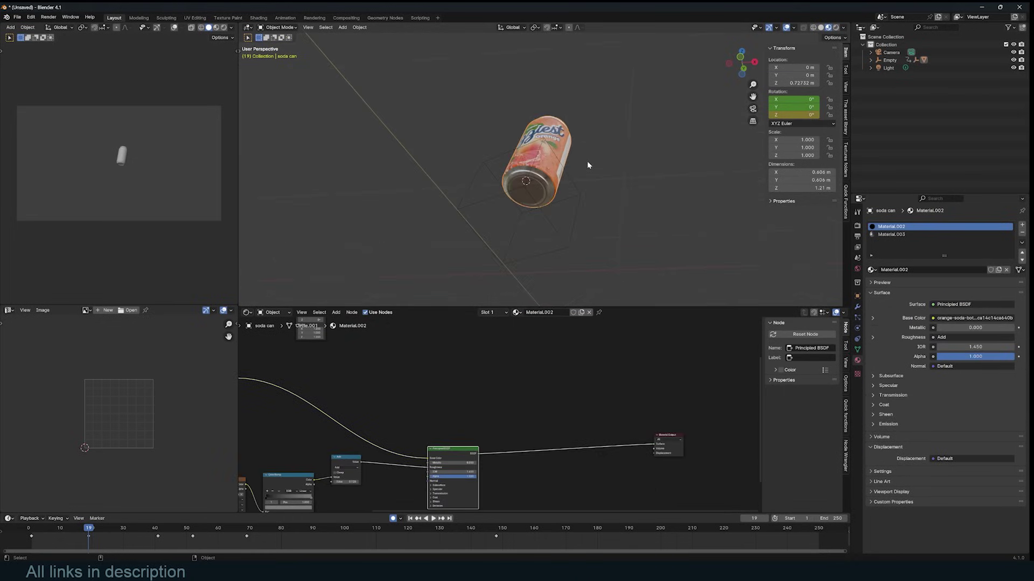
scroll(586, 164, up, 7)
scroll(586, 164, up, 5)
scroll(586, 164, down, 8)
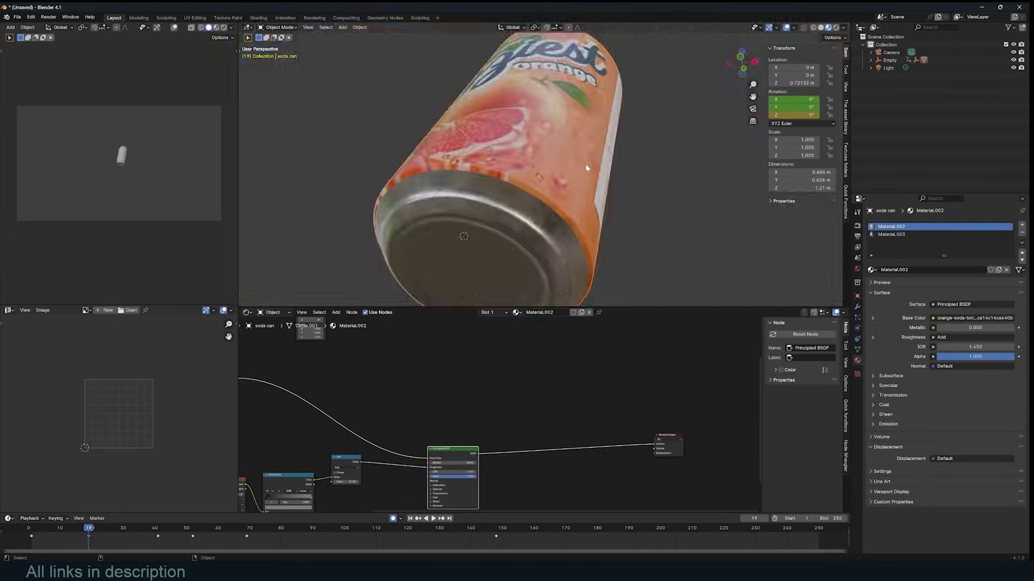
Look closely at the mirrored label text on the inside of the can.
scroll(586, 165, up, 7)
middle_drag(585, 165, 596, 159)
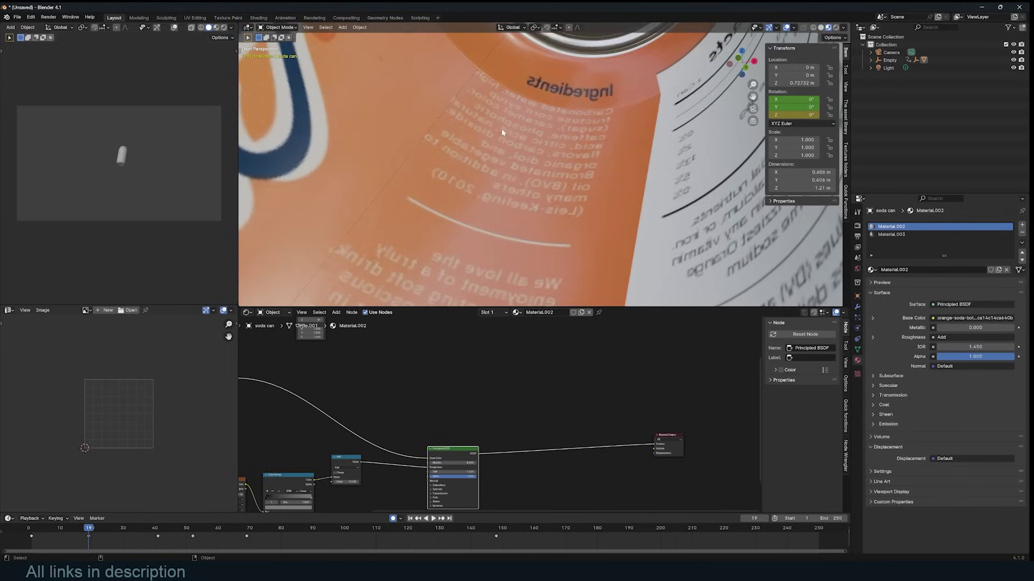
scroll(501, 133, down, 8)
scroll(562, 183, up, 8)
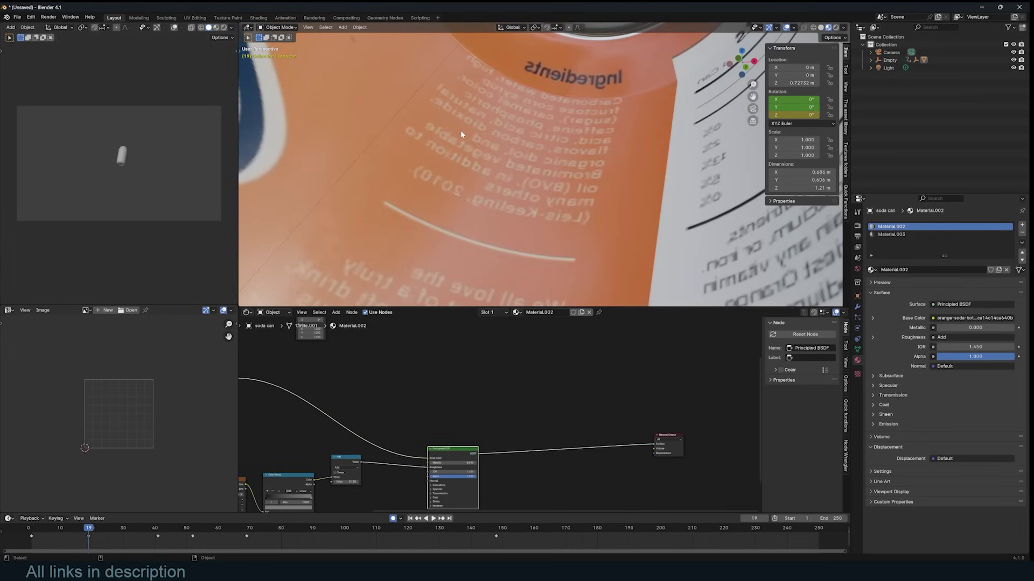
scroll(390, 371, down, 1)
middle_drag(390, 371, 402, 390)
key(shift+a)
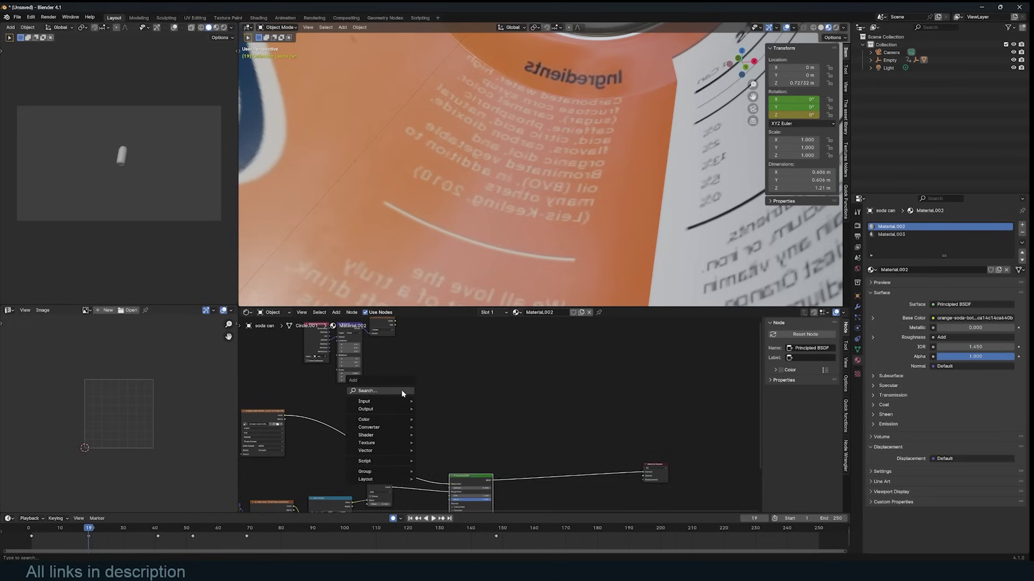
click(402, 391)
key(Escape)
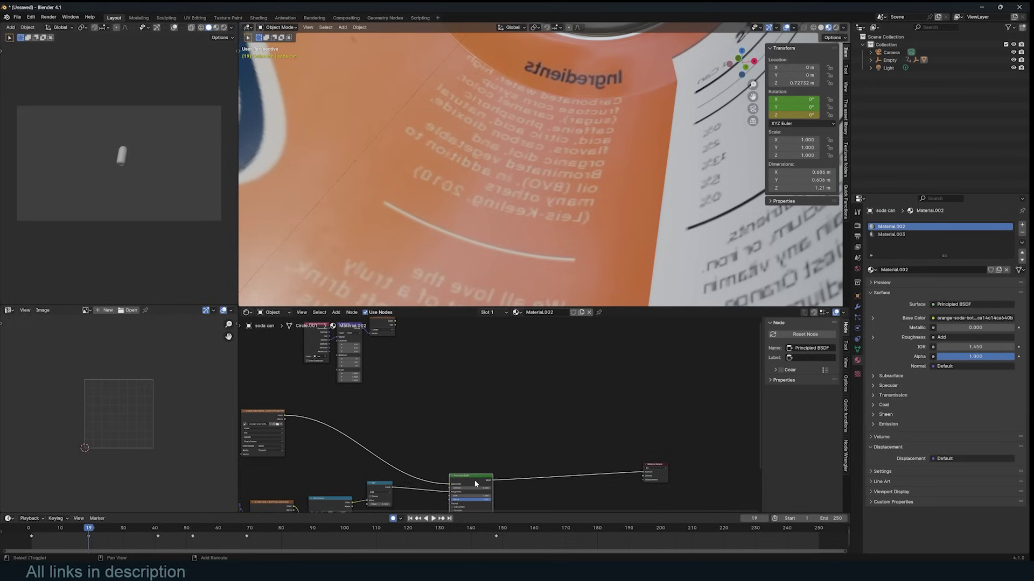
Duplicate the can's Principled BSDF node, place the copy above the original, and connect it to the Material Output.
key(shift+d)
click(470, 365)
scroll(466, 369, up, 4)
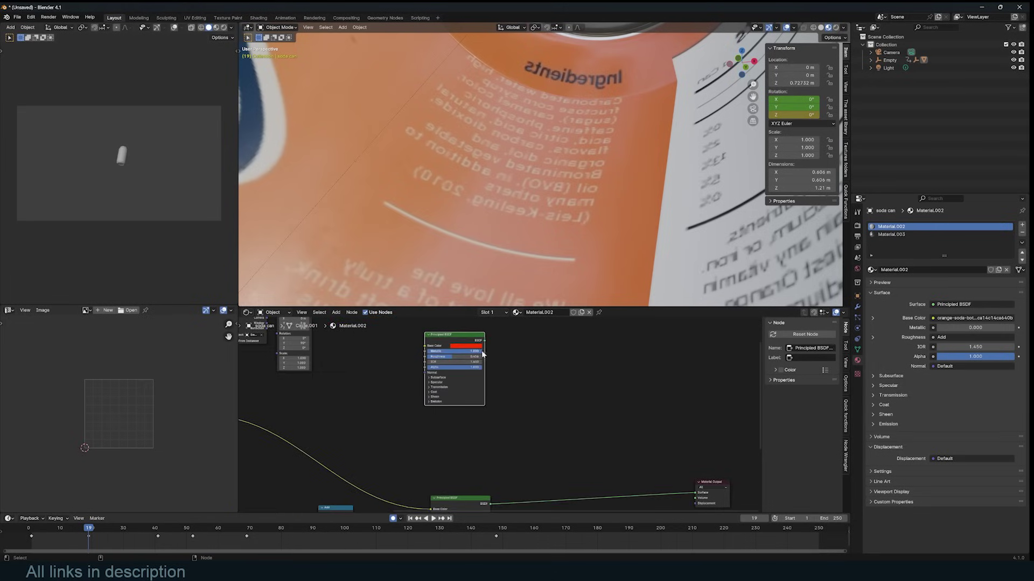
ctrl+shift+click(454, 343)
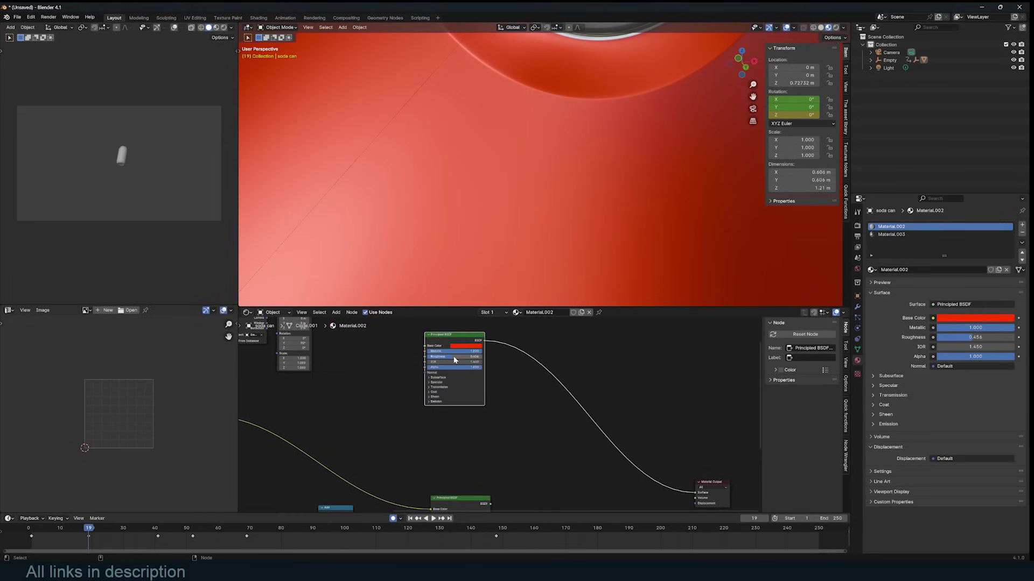
Set the duplicated Principled BSDF's base color to white and its roughness to 0.196, and check the metal surface.
drag(455, 360, 430, 359)
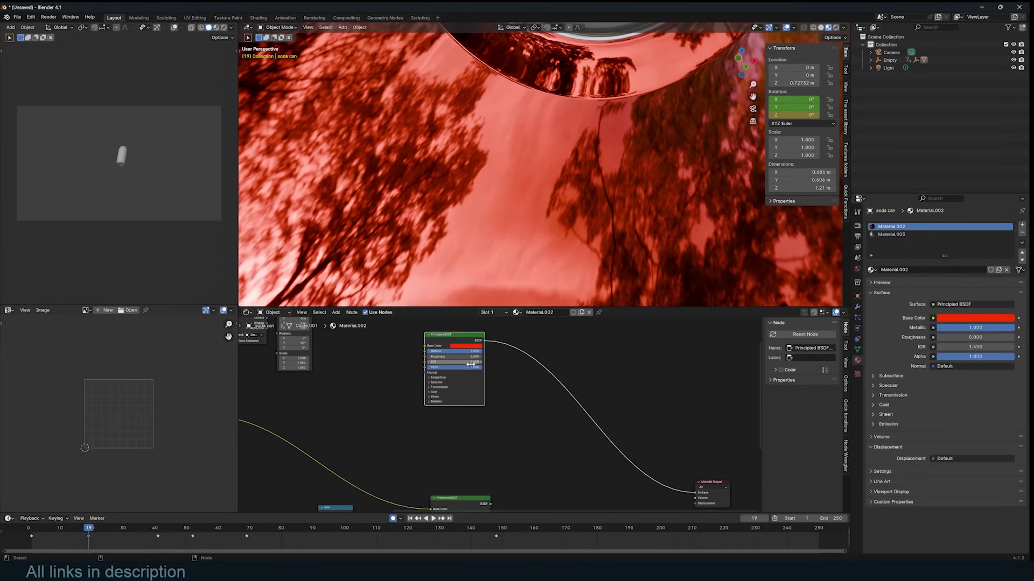
click(467, 347)
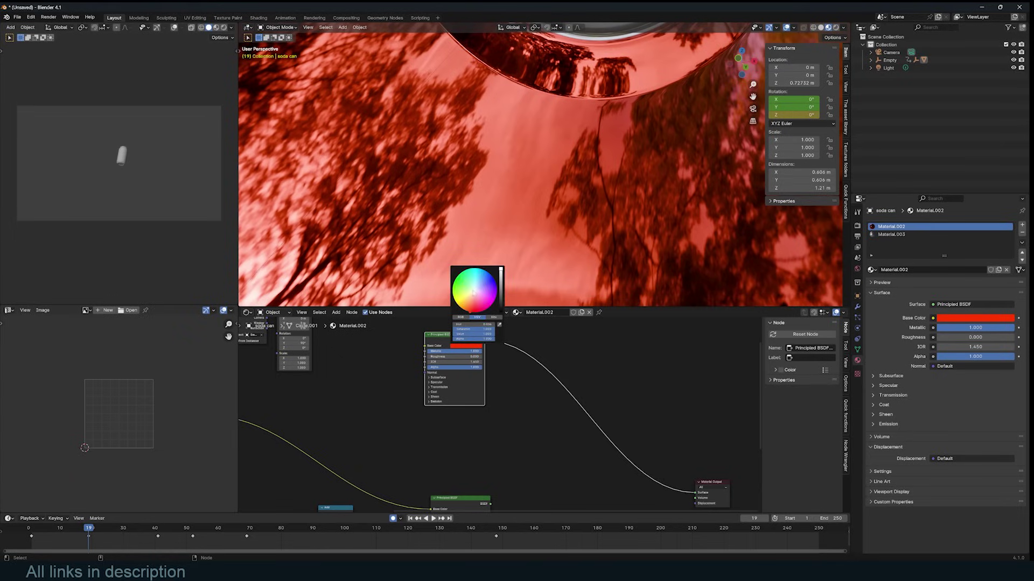
click(473, 291)
drag(468, 330, 445, 356)
scroll(521, 212, down, 10)
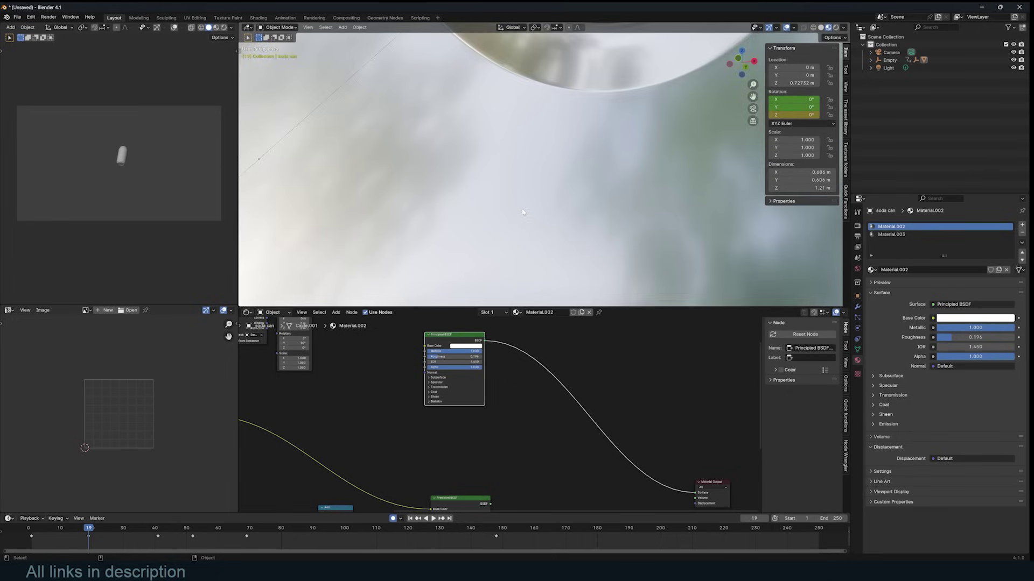
scroll(522, 229, up, 2)
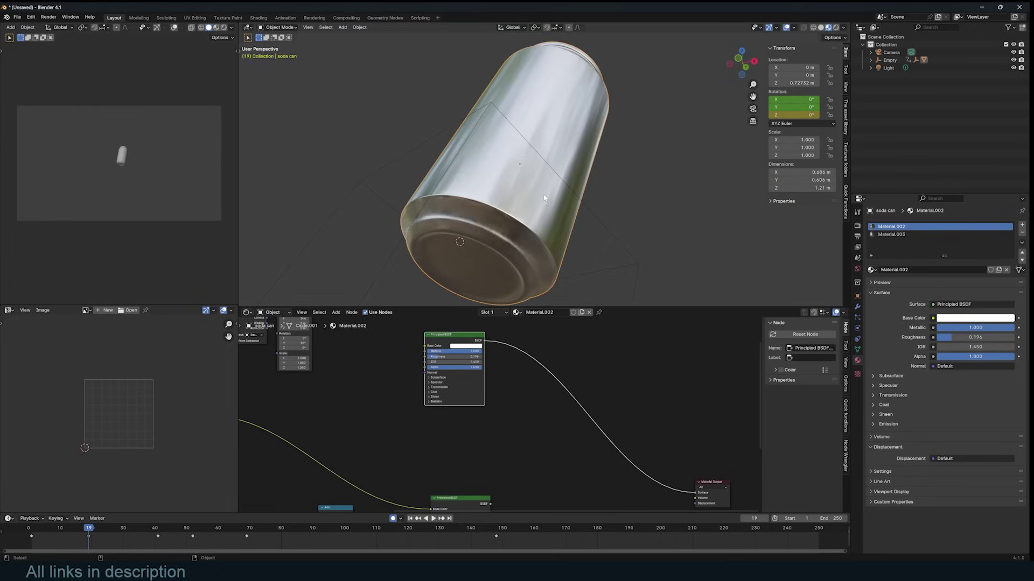
Add a Geometry node beside the white metallic Principled BSDF.
scroll(544, 198, up, 4)
key(shift+a)
text(ge)
key(Return)
scroll(341, 406, up, 1)
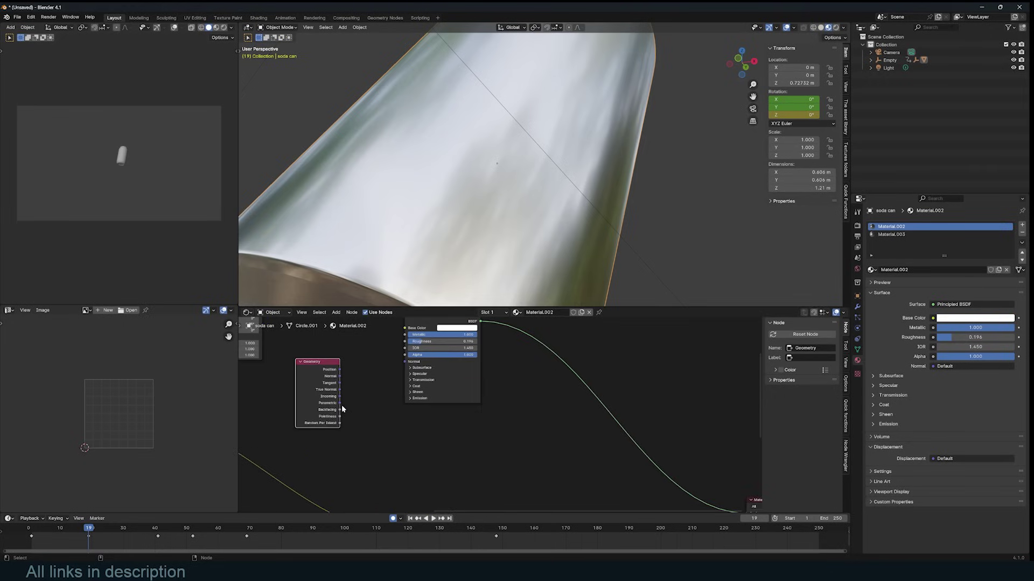
Preview the Geometry node's outputs through to Backfacing and compare the inside and outside of the can.
middle_drag(519, 163, 562, 160)
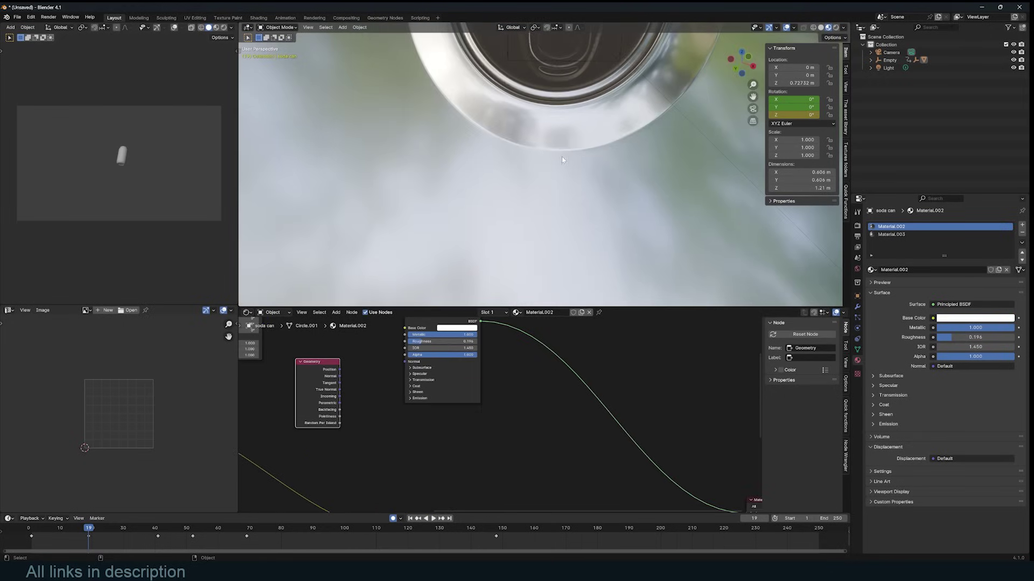
ctrl+shift+click(335, 412)
ctrl+shift+click(335, 411)
ctrl+shift+click(335, 411)
ctrl+shift+click(335, 411)
ctrl+shift+click(334, 410)
ctrl+shift+click(335, 411)
ctrl+shift+click(335, 411)
scroll(519, 154, down, 6)
middle_drag(519, 155, 484, 185)
scroll(483, 185, up, 3)
scroll(483, 185, up, 5)
scroll(483, 186, down, 6)
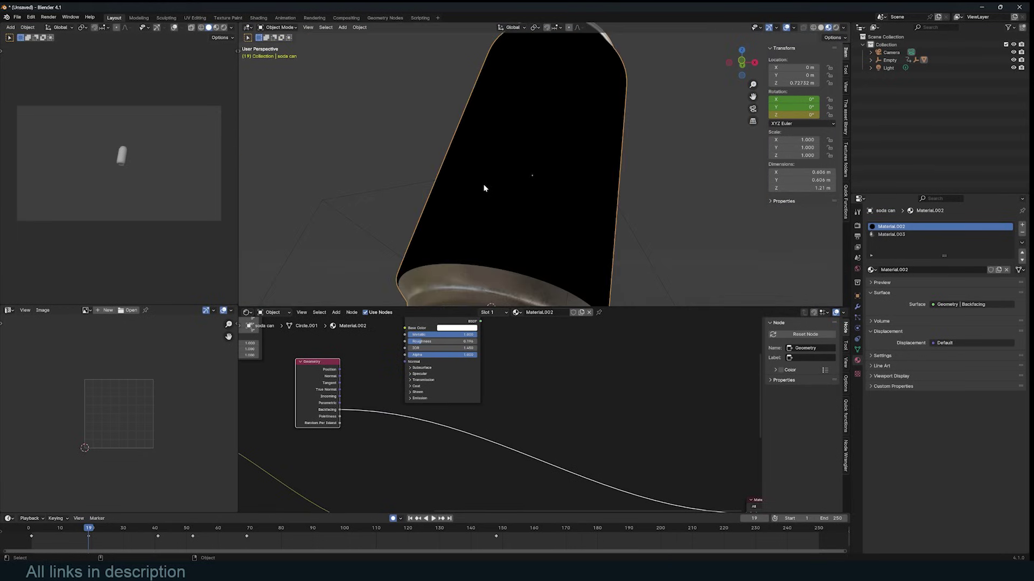
Combine both Principled BSDFs in a Mix Shader feeding the Material Output, with Geometry's Backfacing output driving its factor.
scroll(452, 366, down, 3)
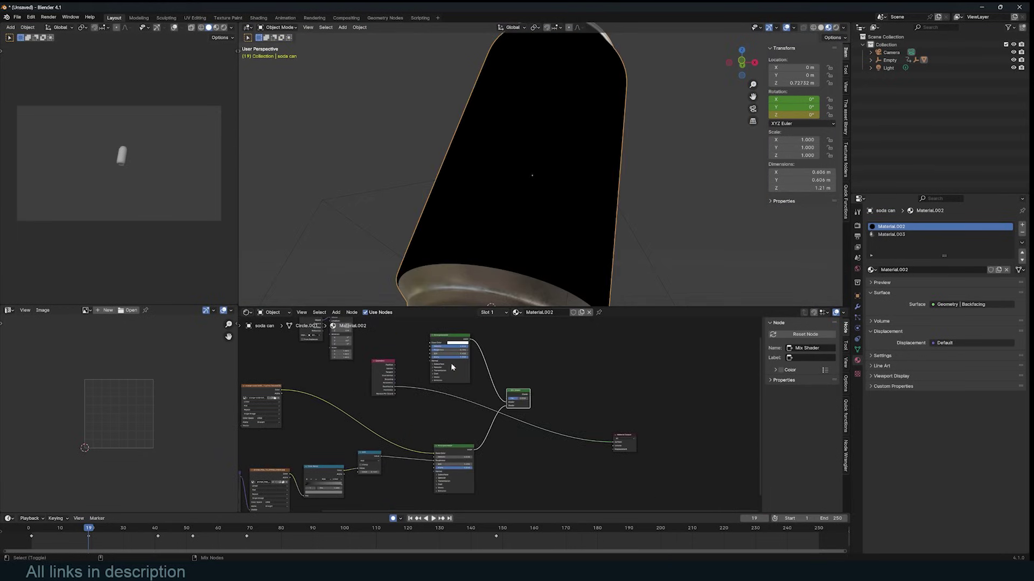
ctrl+shift+click(510, 392)
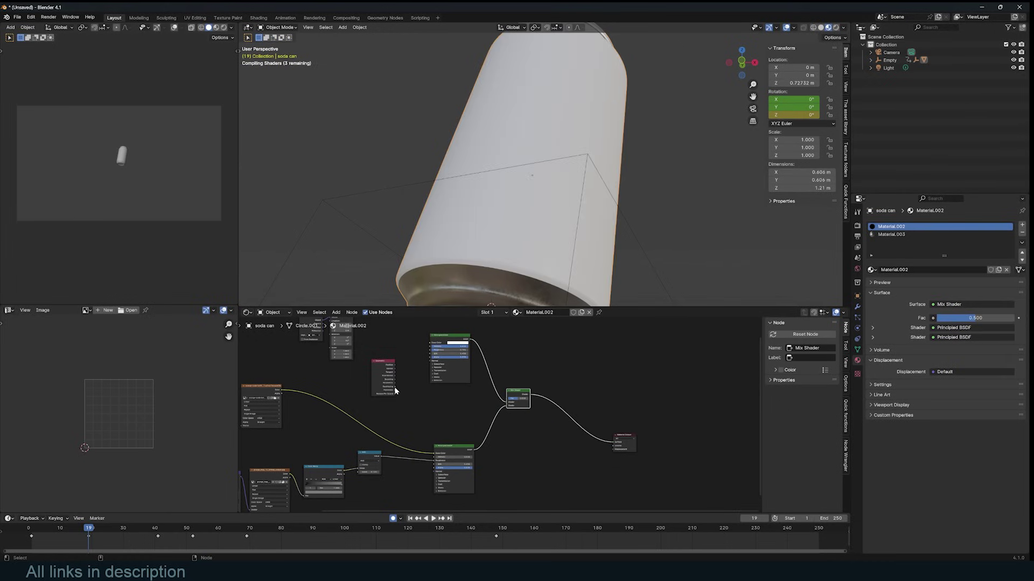
drag(395, 387, 508, 399)
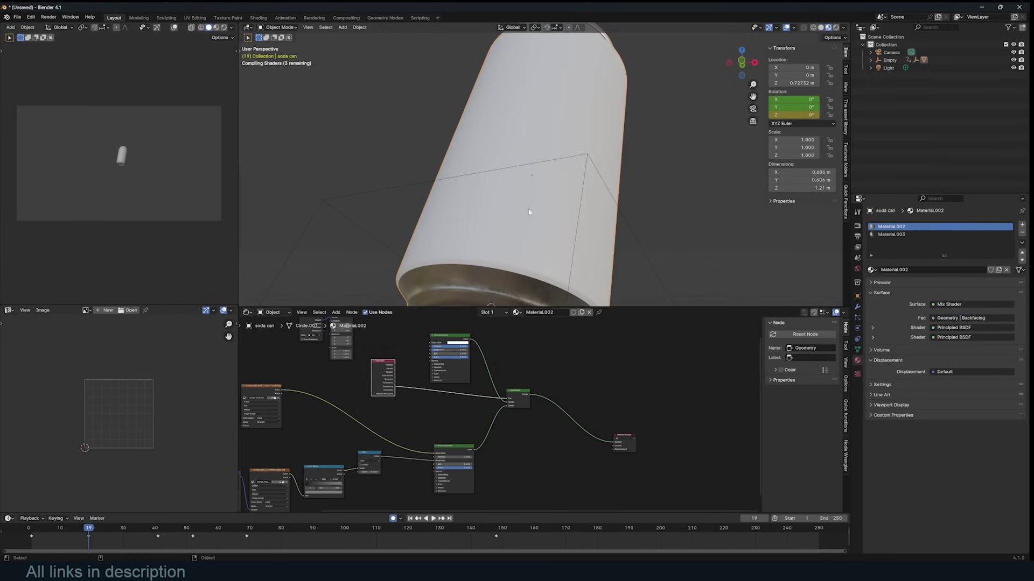
scroll(533, 232, up, 2)
scroll(547, 430, up, 2)
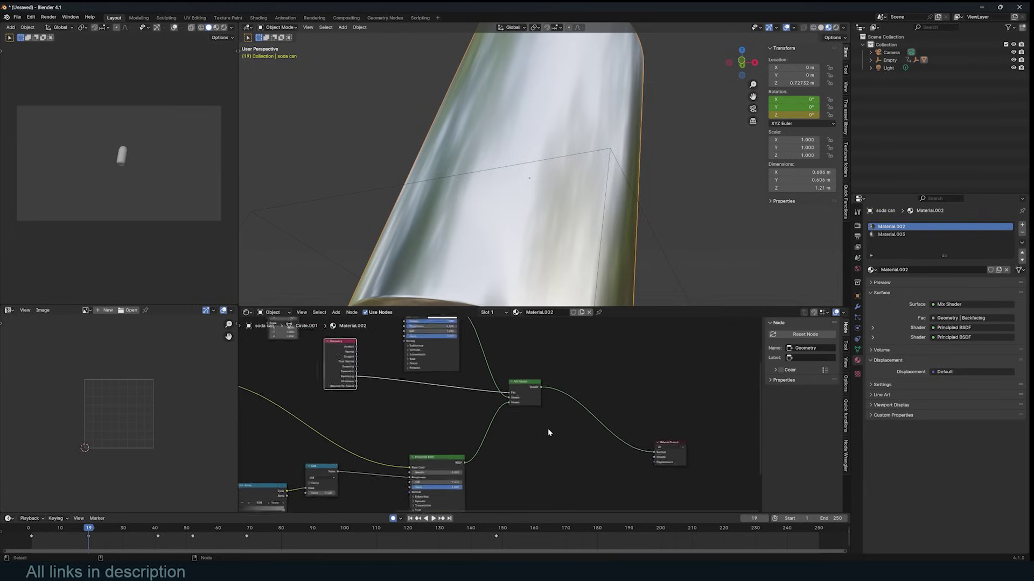
Swap the Mix Shader's two shader inputs and inspect the label outside and the metal inside the can.
scroll(520, 413, up, 2)
drag(508, 401, 510, 394)
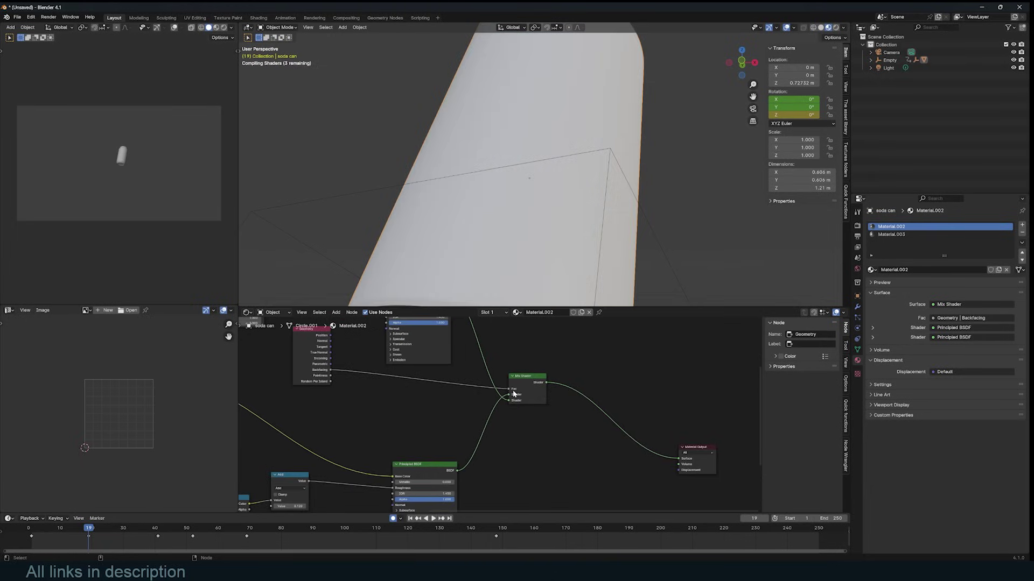
scroll(560, 220, down, 3)
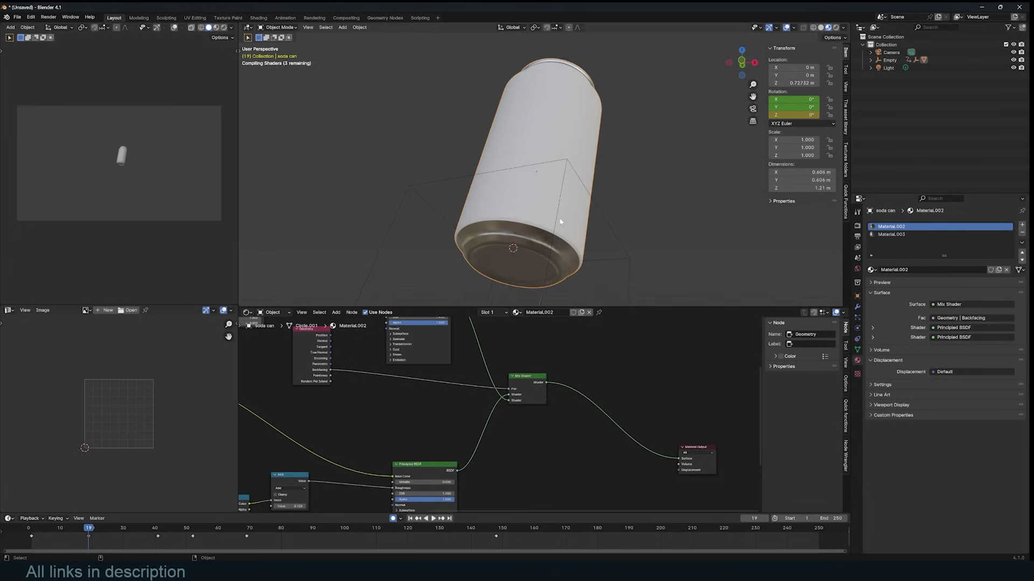
scroll(563, 212, up, 8)
scroll(572, 127, up, 2)
scroll(572, 127, down, 10)
middle_drag(505, 179, 439, 219)
scroll(500, 413, down, 5)
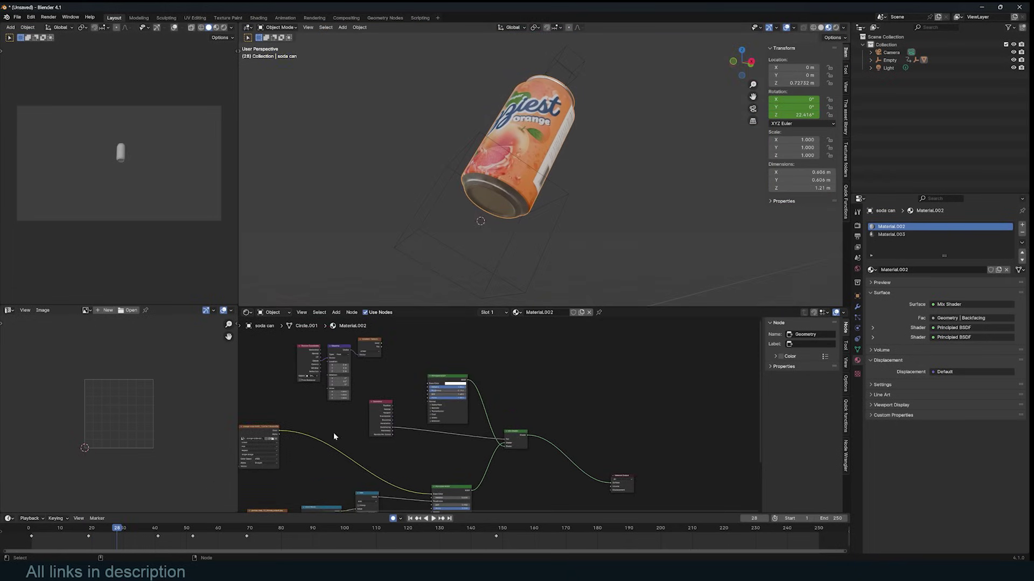
Preview the Gradient Texture on the can at frame 13.
scroll(396, 409, down, 3)
scroll(385, 386, up, 2)
ctrl+shift+click(393, 353)
drag(97, 531, 70, 532)
Add a Transparent BSDF node near the Mix Shader and Material Output.
scroll(577, 456, up, 5)
middle_drag(577, 456, 434, 415)
scroll(454, 412, up, 1)
key(shift+a)
click(445, 428)
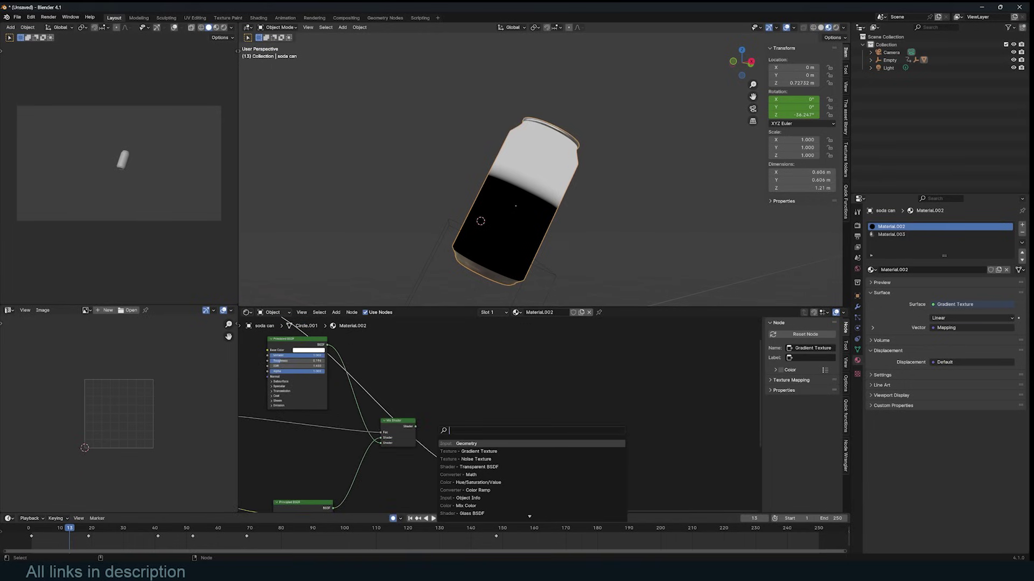
text(tra)
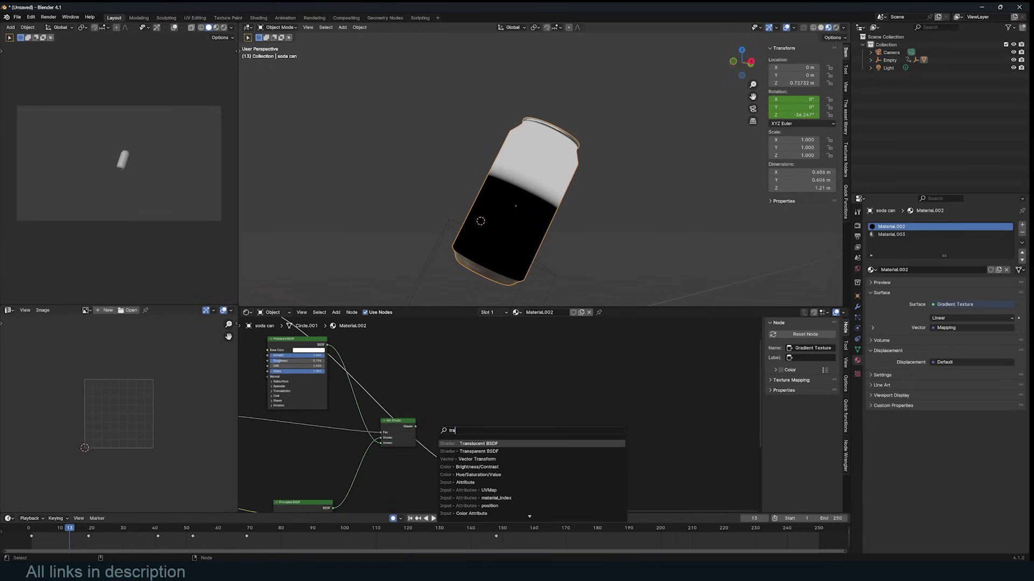
key(Down)
key(Return)
Mix the Transparent BSDF with the existing Mix Shader through a second Mix Shader feeding the Material Output, with factor 0.721.
ctrl+shift+right_drag(399, 424, 460, 386)
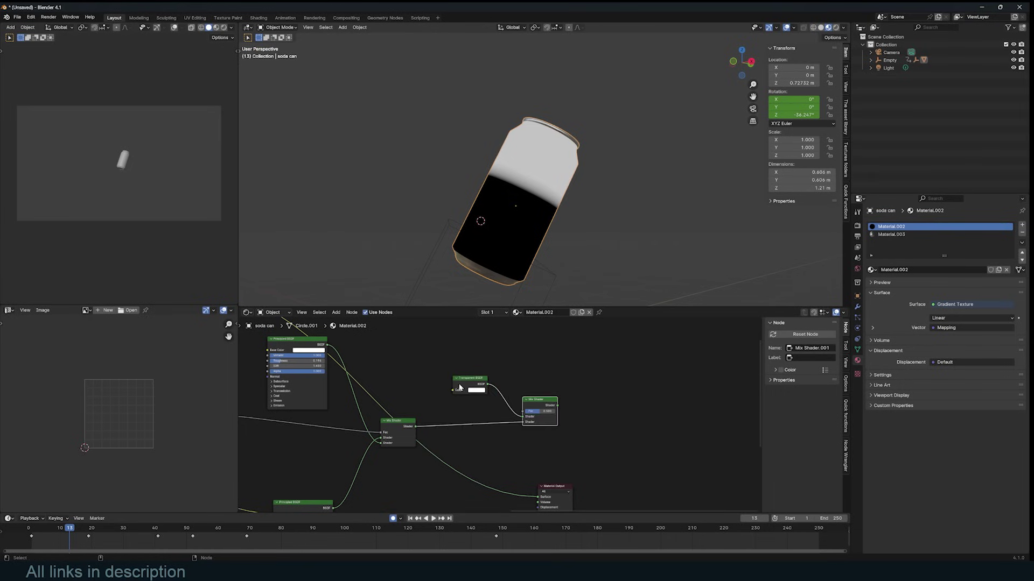
drag(460, 386, 410, 376)
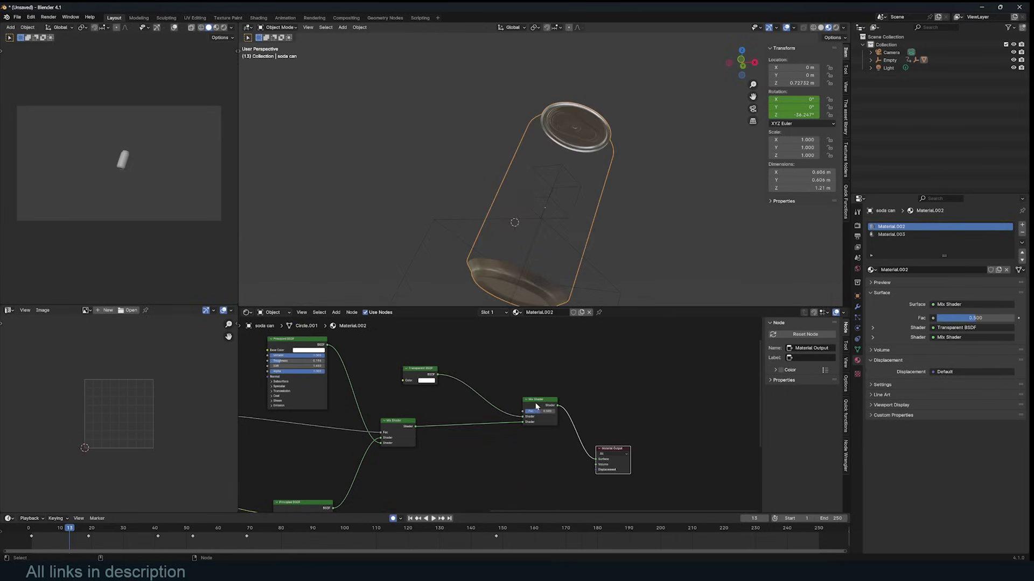
drag(537, 411, 550, 412)
mouse_move(1001, 318)
mouse_down()
mouse_move(960, 317)
mouse_move(998, 318)
mouse_up()
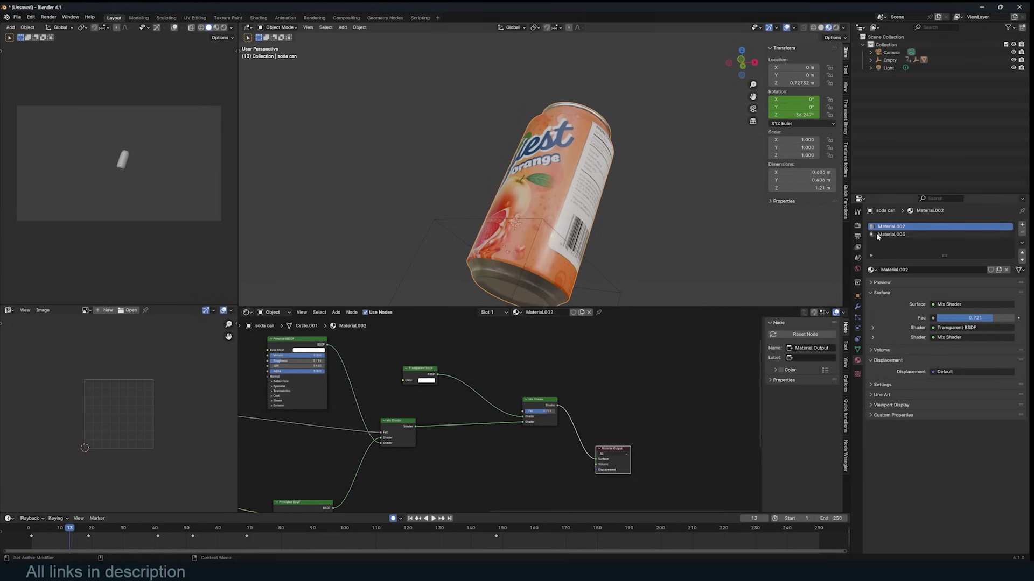
Switch the render engine from Cycles to Eevee and return to the settings of Material.002.
click(858, 226)
click(945, 225)
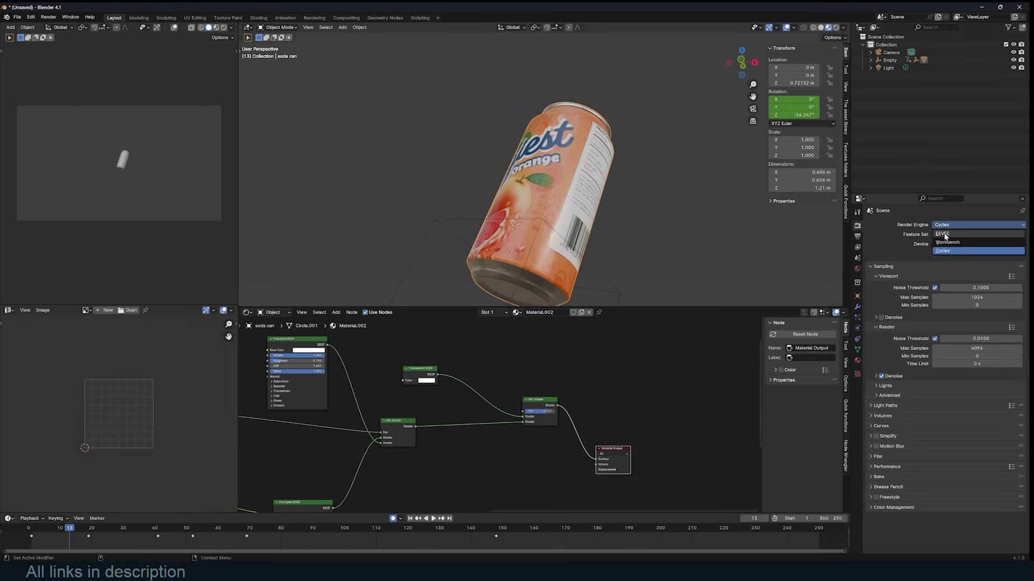
click(944, 234)
click(857, 360)
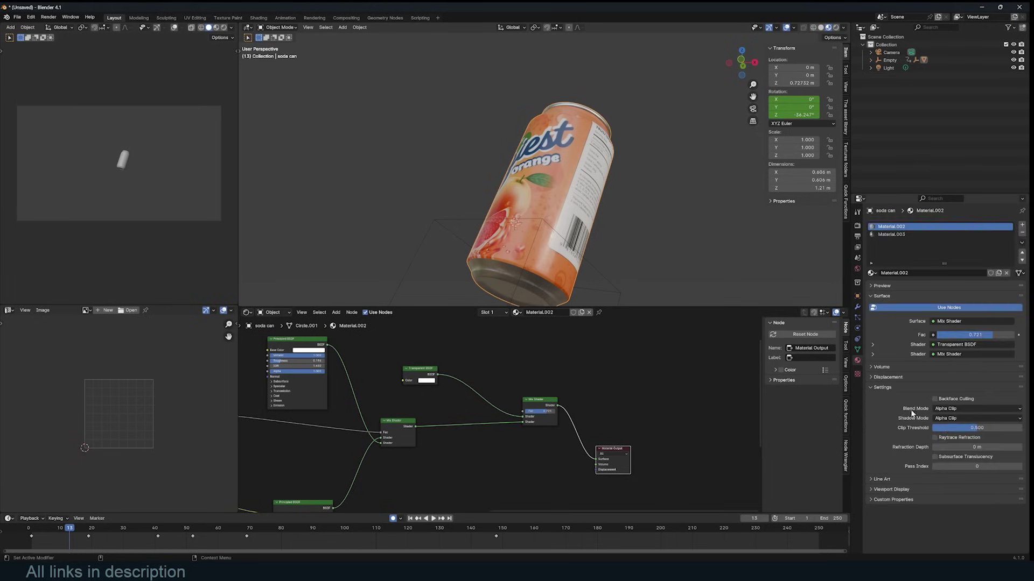
Try the Opaque blend mode with the second Mix Shader's factor at 0.809, and restore the blend mode to Alpha Clip.
click(959, 409)
click(966, 410)
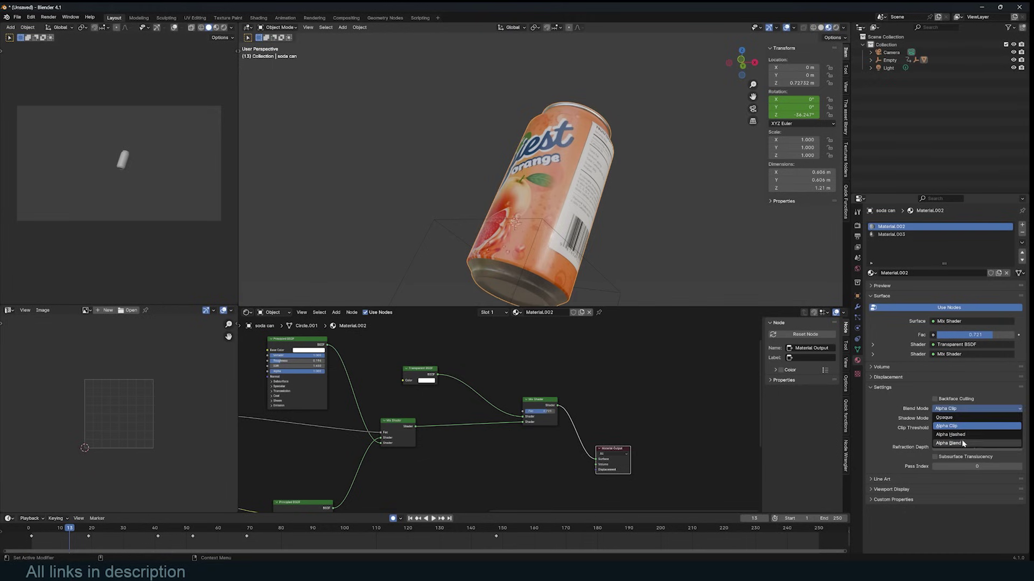
click(964, 422)
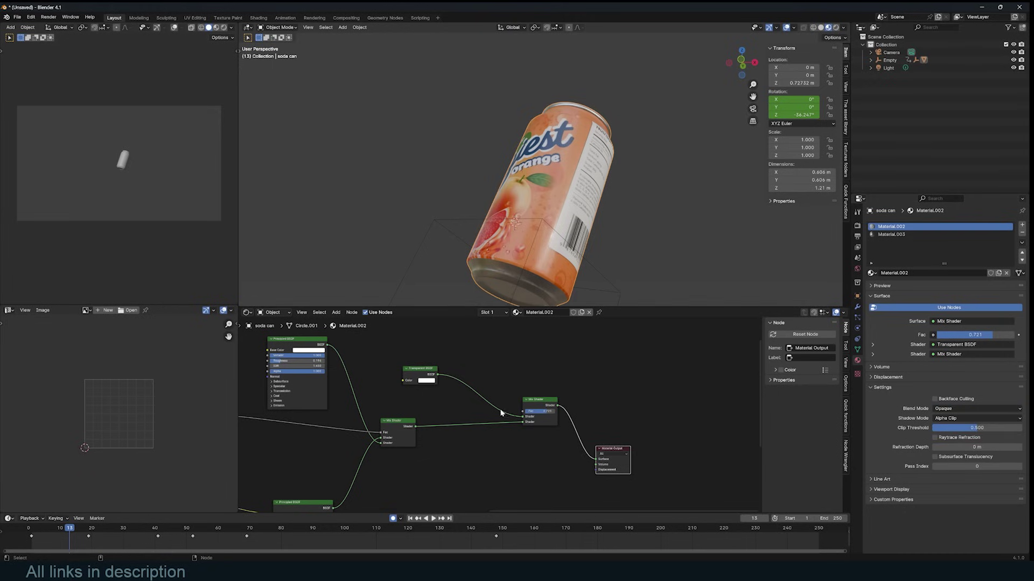
click(536, 412)
text(0.809)
key(Return)
click(966, 408)
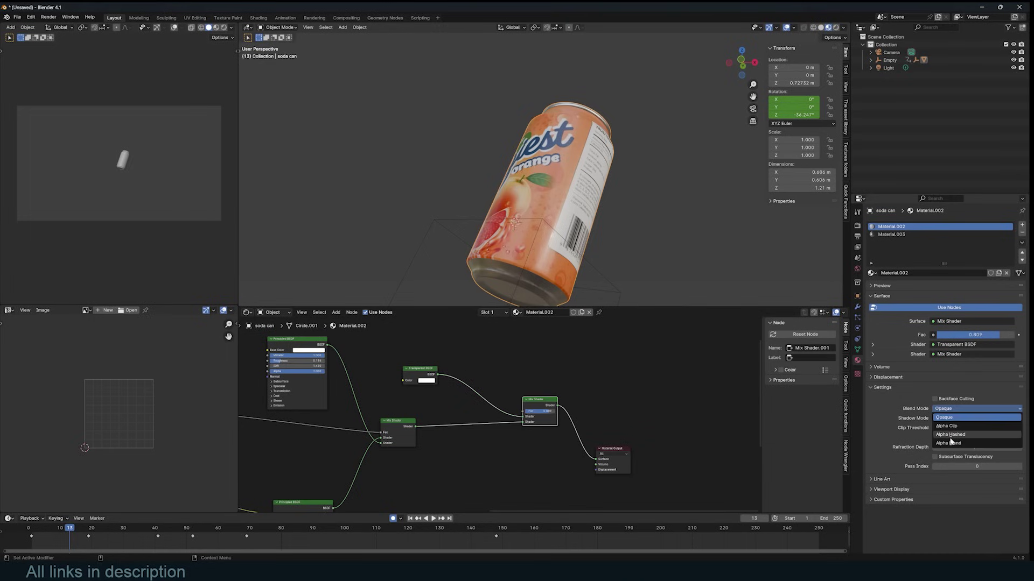
click(966, 425)
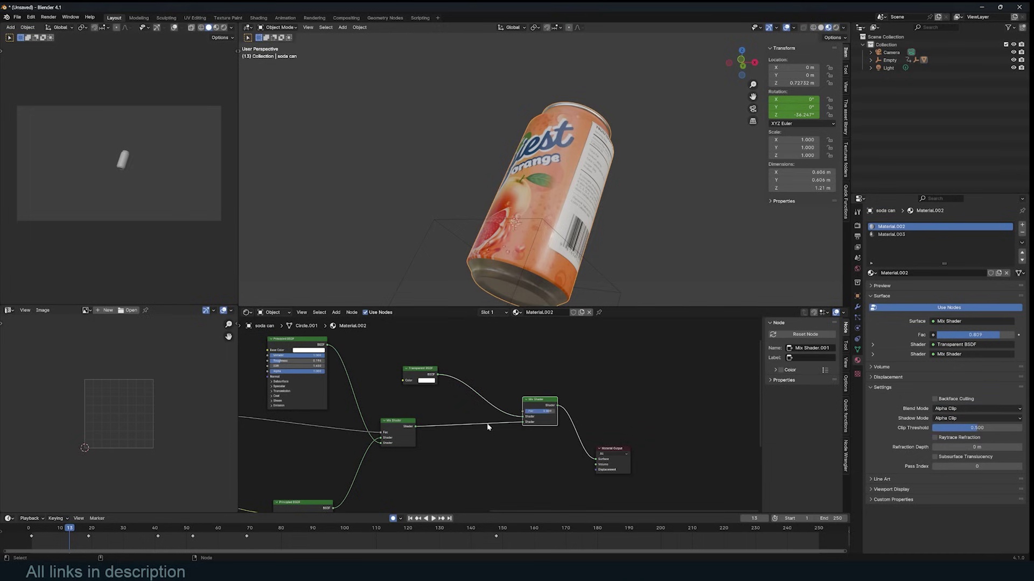
Drive the second Mix Shader's factor with the Gradient Texture's Color output and check the reveal around frame 13.
scroll(376, 409, down, 3)
middle_drag(376, 410, 418, 425)
scroll(418, 425, up, 1)
drag(329, 350, 570, 439)
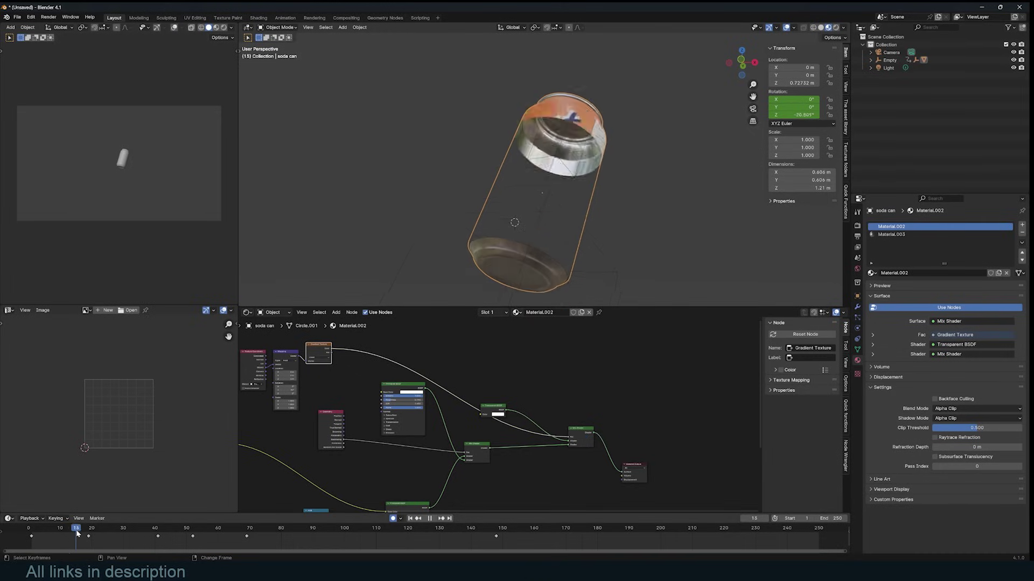
mouse_move(77, 533)
mouse_down()
mouse_move(54, 535)
mouse_move(70, 534)
mouse_up()
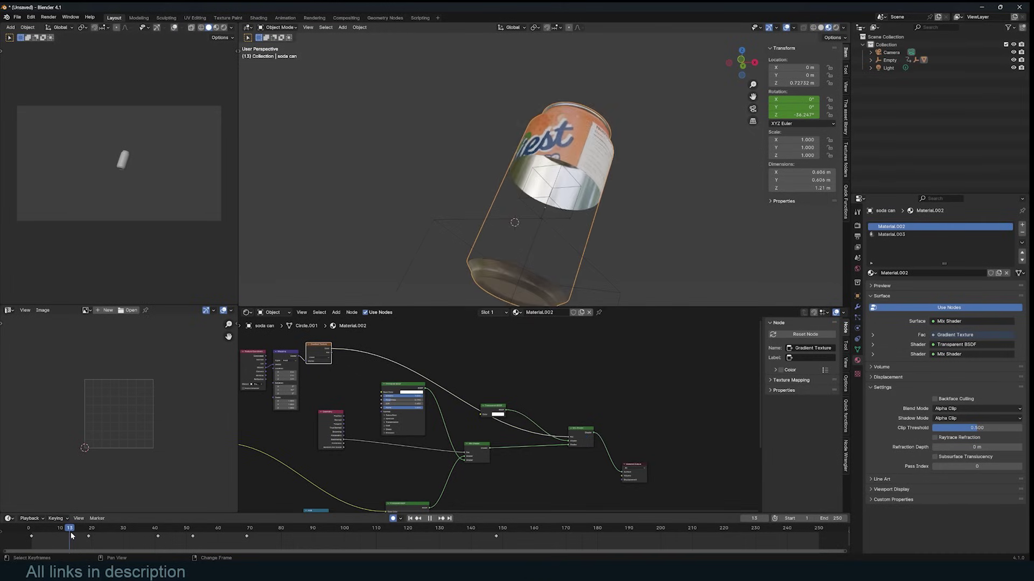
Examine the node tree of Material.003 and switch back to Material.002.
click(885, 235)
key(Home)
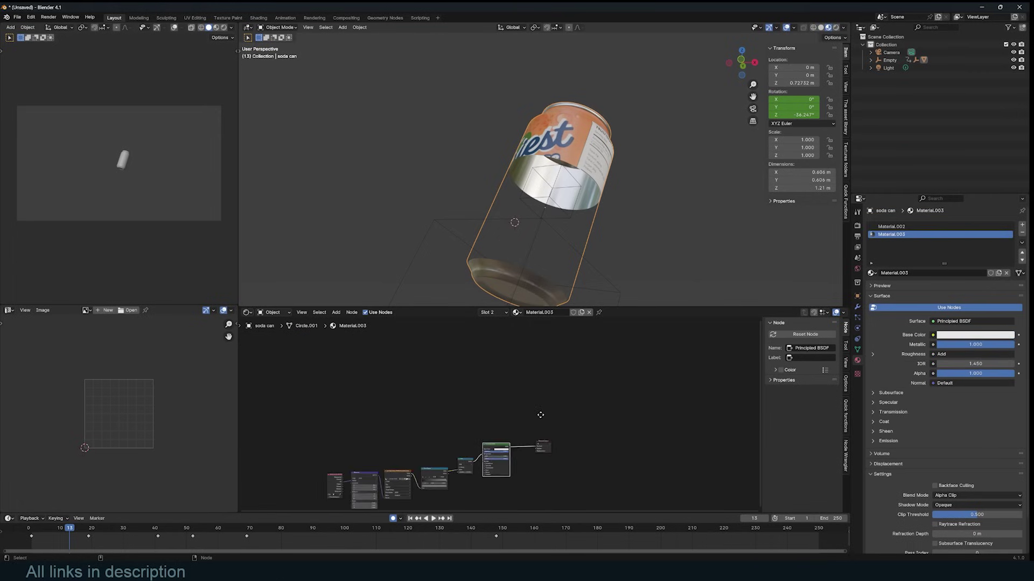
click(915, 227)
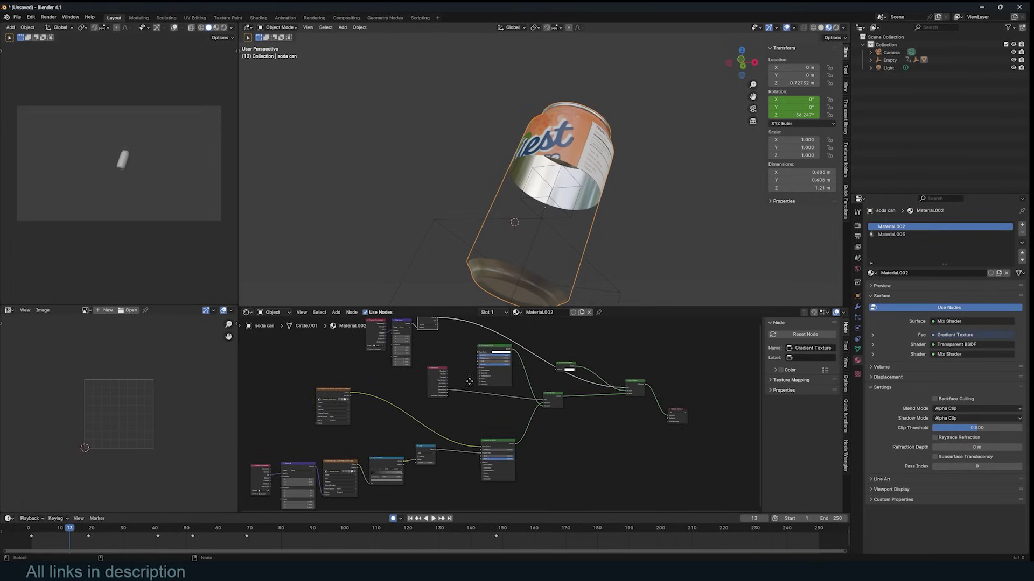
Copy the Gradient Texture with its mapping nodes, the Transparent BSDF and the final Mix Shader from Material.002 into Material.003.
middle_drag(564, 371, 550, 392)
drag(330, 343, 424, 369)
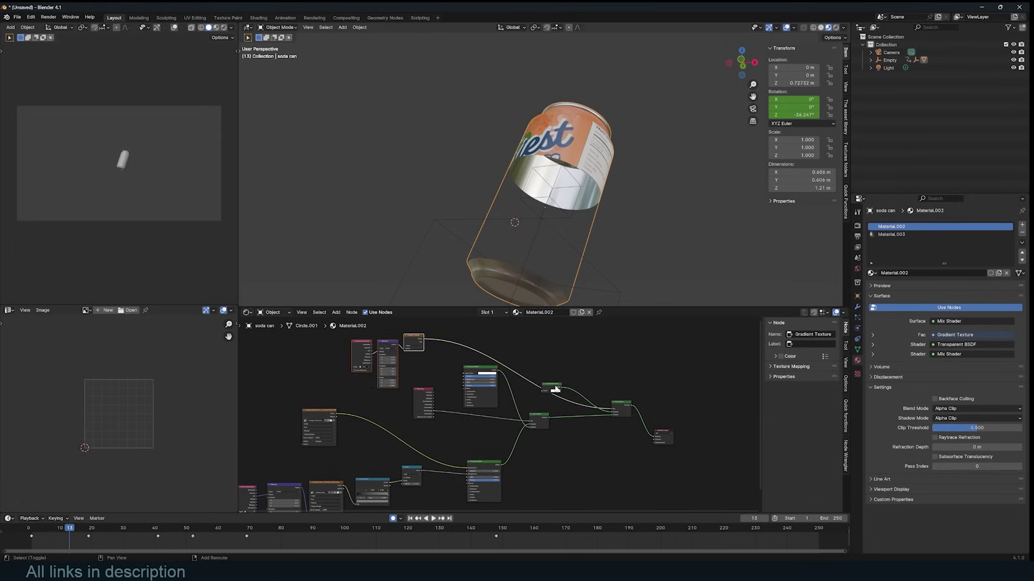
shift+click(618, 409)
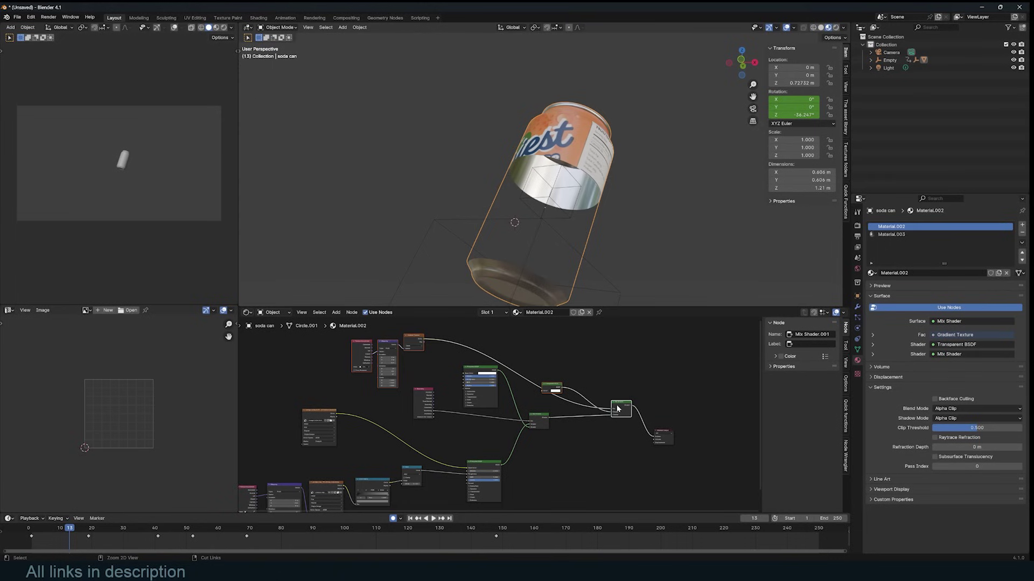
click(890, 236)
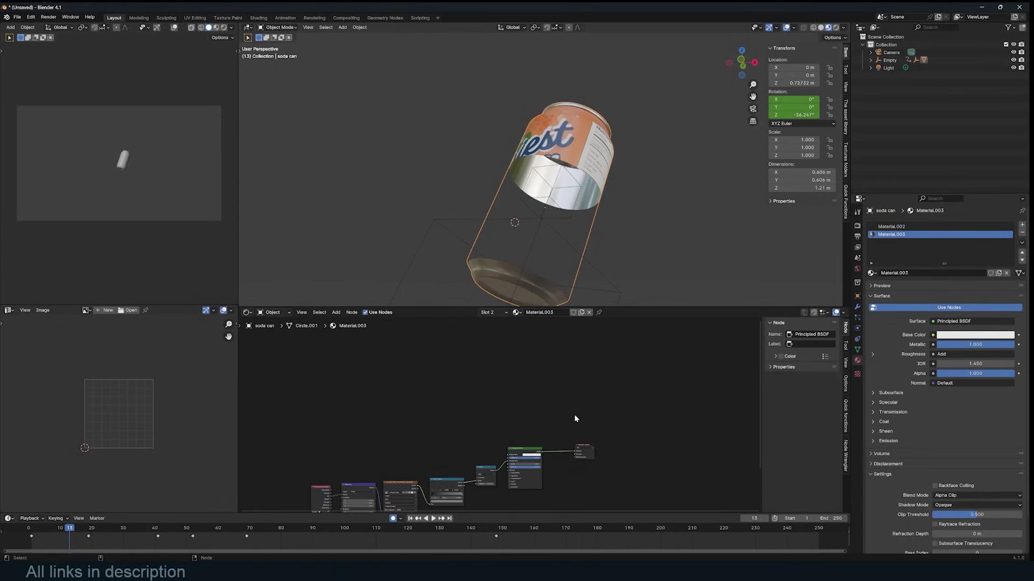
key(ctrl+v)
key(g)
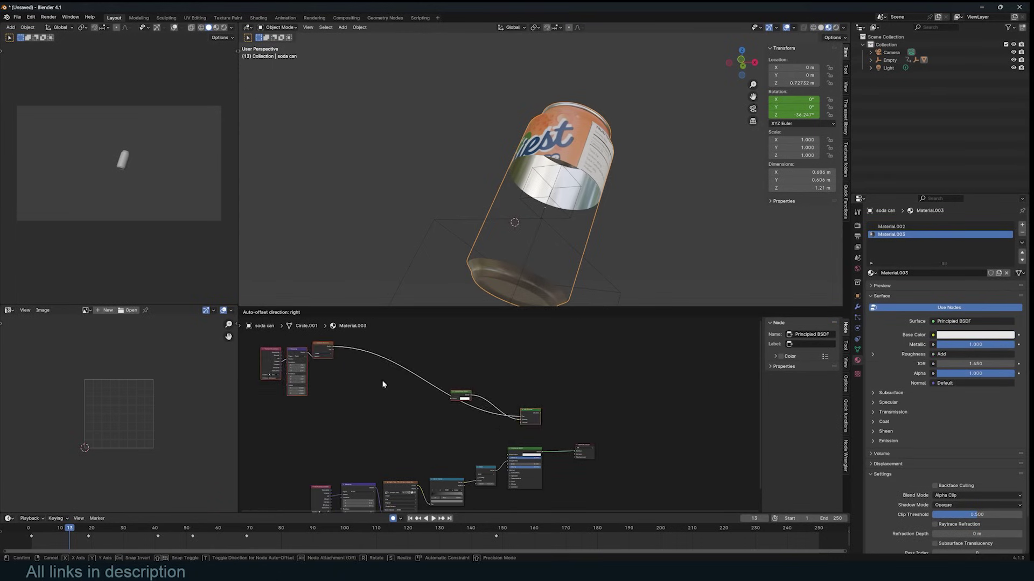
click(383, 380)
Feed Material.003's Principled BSDF into the pasted Mix Shader's second shader input and connect the Mix Shader to the Material Output.
scroll(499, 413, up, 4)
click(577, 427)
drag(545, 419, 579, 416)
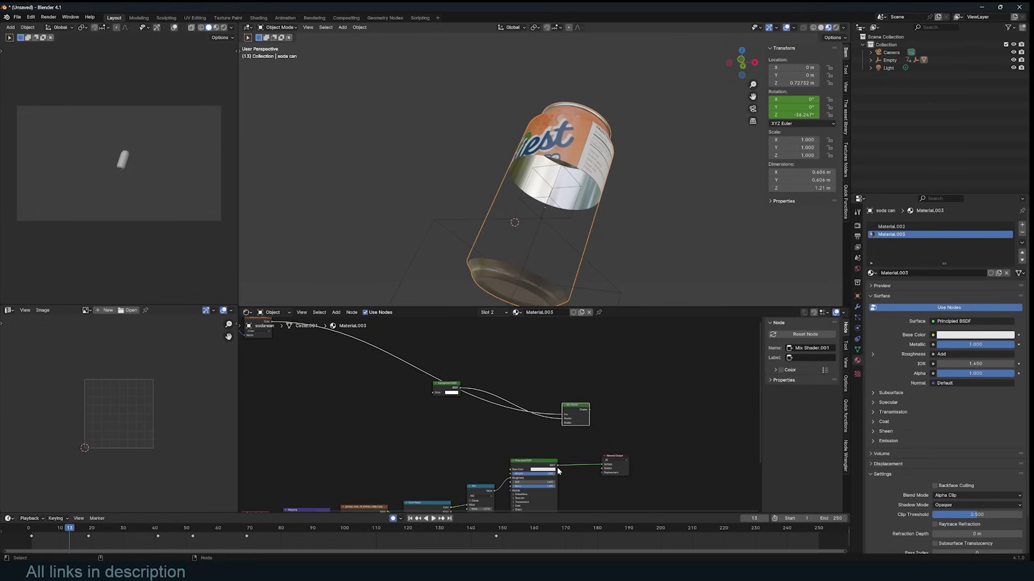
drag(560, 467, 562, 423)
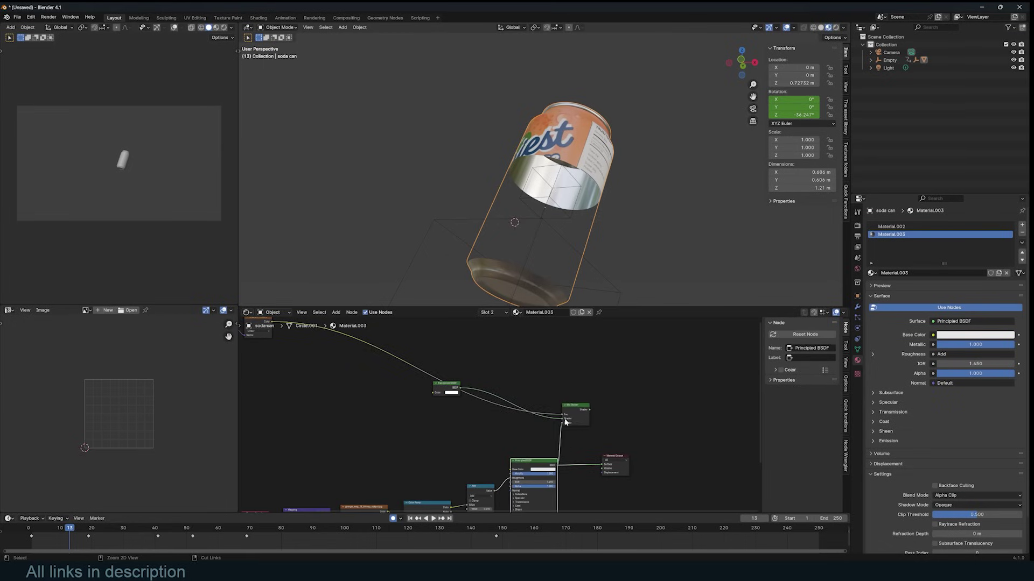
ctrl+shift+click(581, 412)
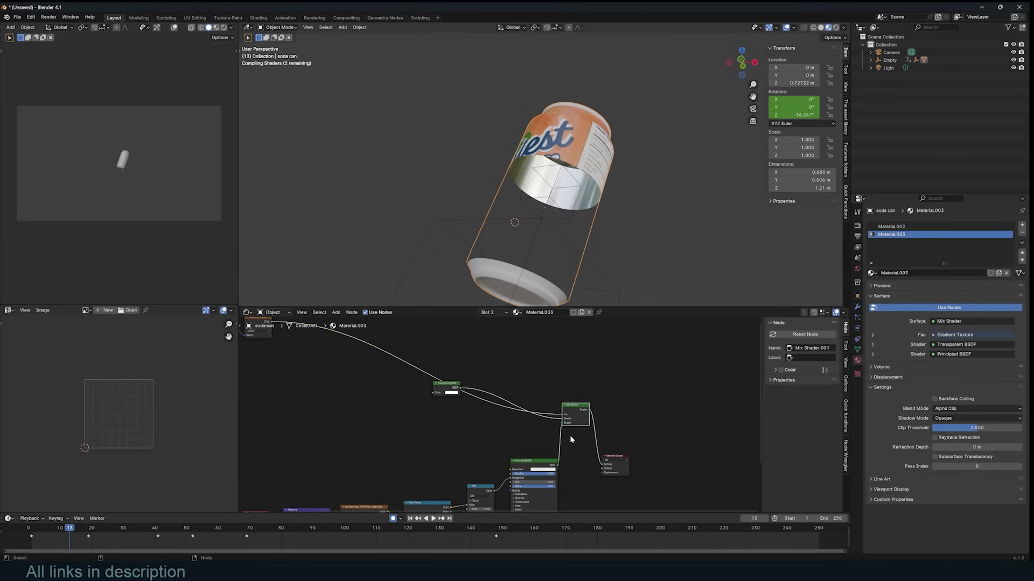
Play the reveal animation from its early frames and view the reference renders of the splashing can.
drag(74, 534, 39, 528)
scroll(493, 267, down, 3)
middle_drag(494, 267, 528, 253)
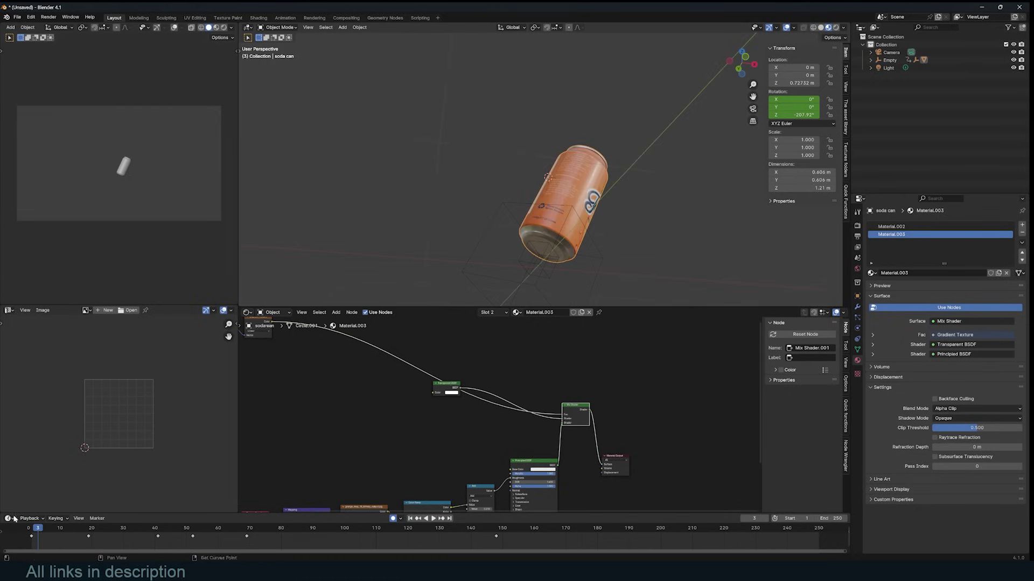
key(space)
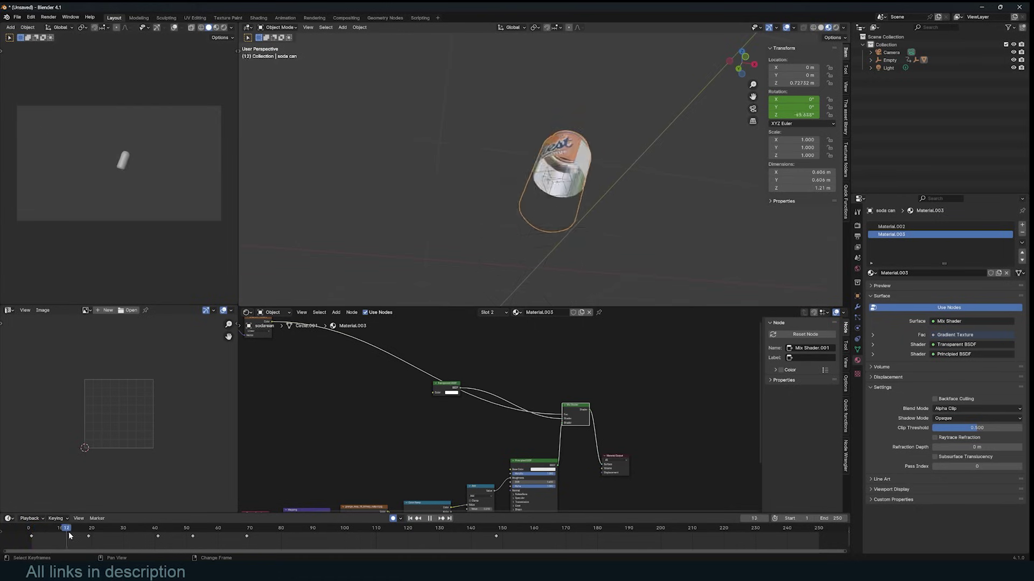
key(Escape)
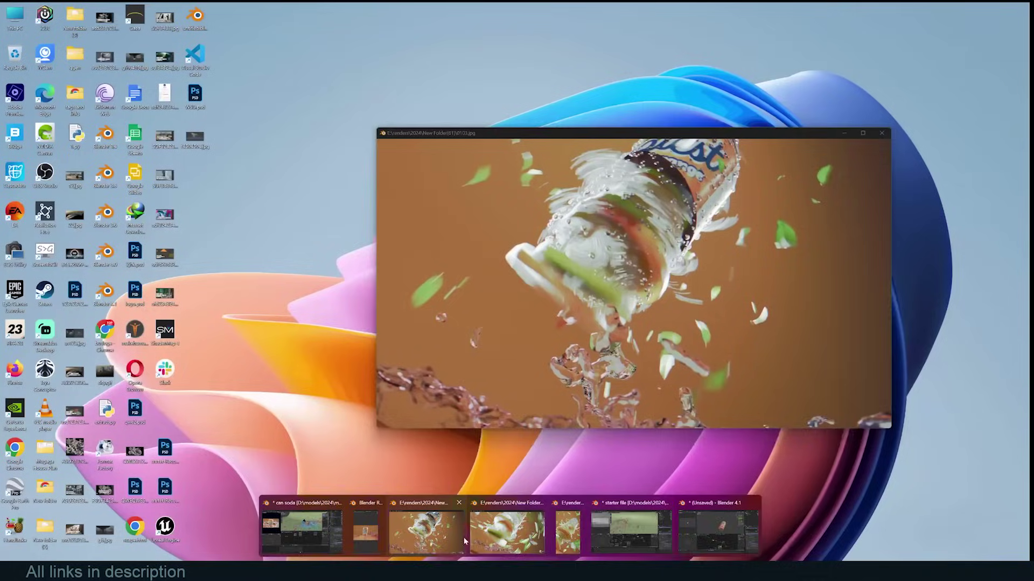
click(467, 541)
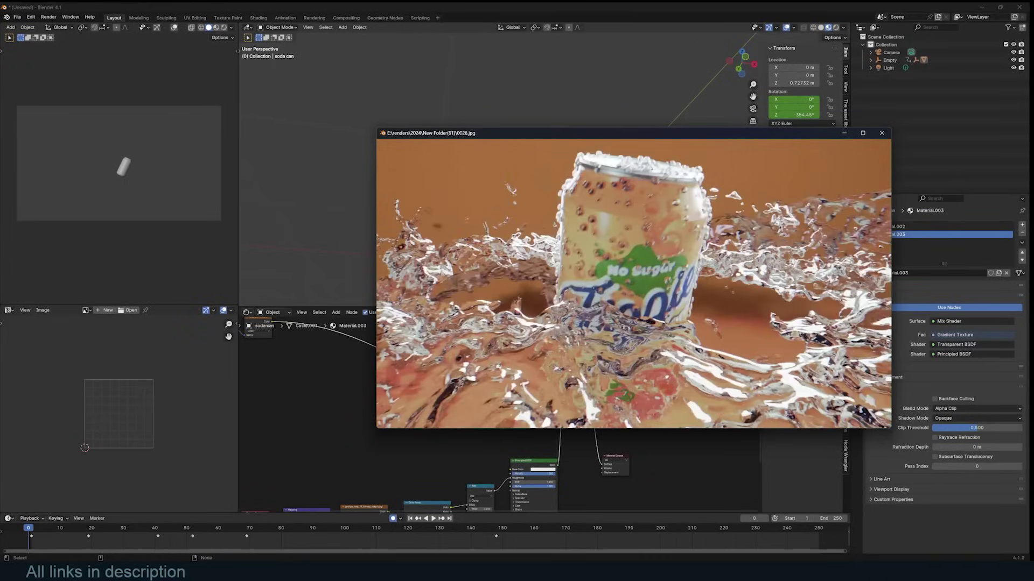
Add a cube around the soda can, scale it to about 3.1 m per side and inspect it in perspective.
click(579, 192)
key(KP_1)
key(shift+a)
mouse_move(567, 215)
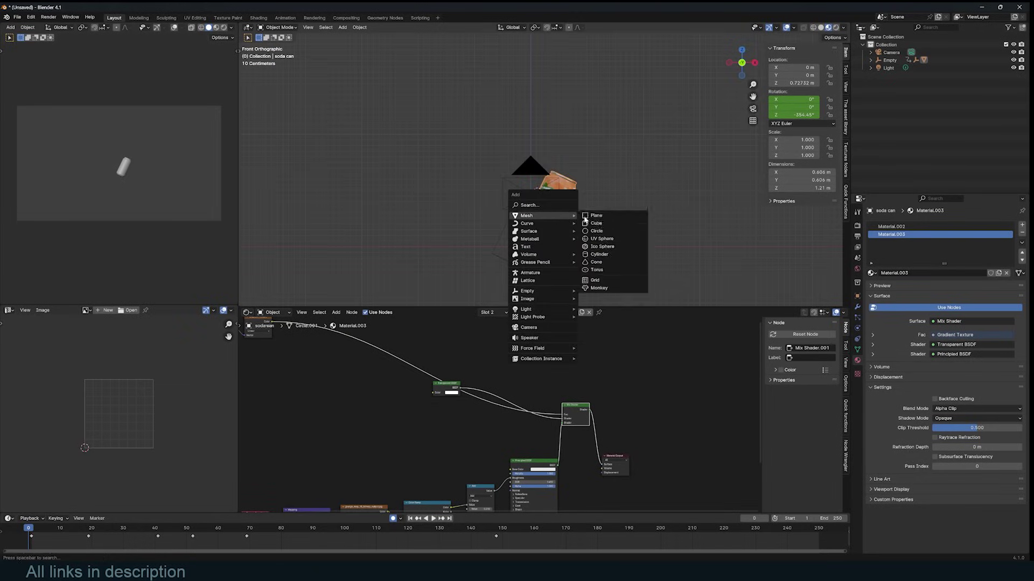
click(596, 224)
key(s)
click(619, 236)
key(z)
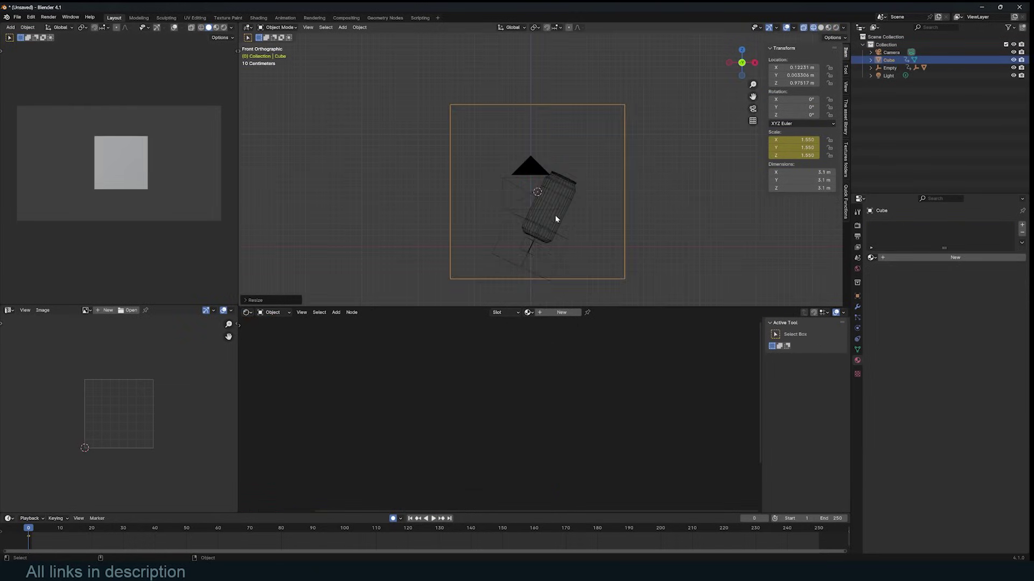
middle_drag(554, 219, 495, 228)
key(z)
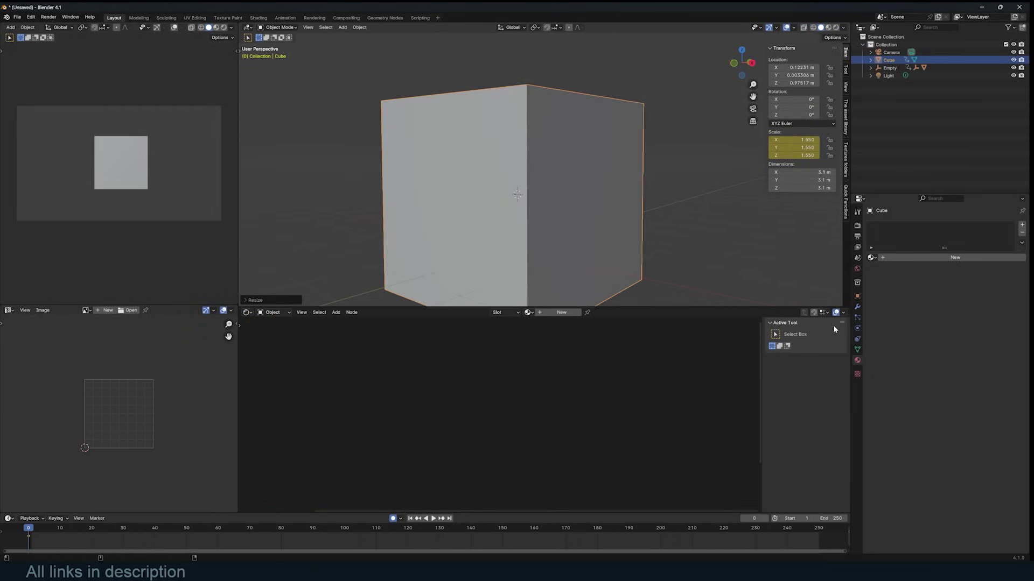
Make the cube a Liquid fluid domain with Resolution Divisions set to 64.
click(857, 327)
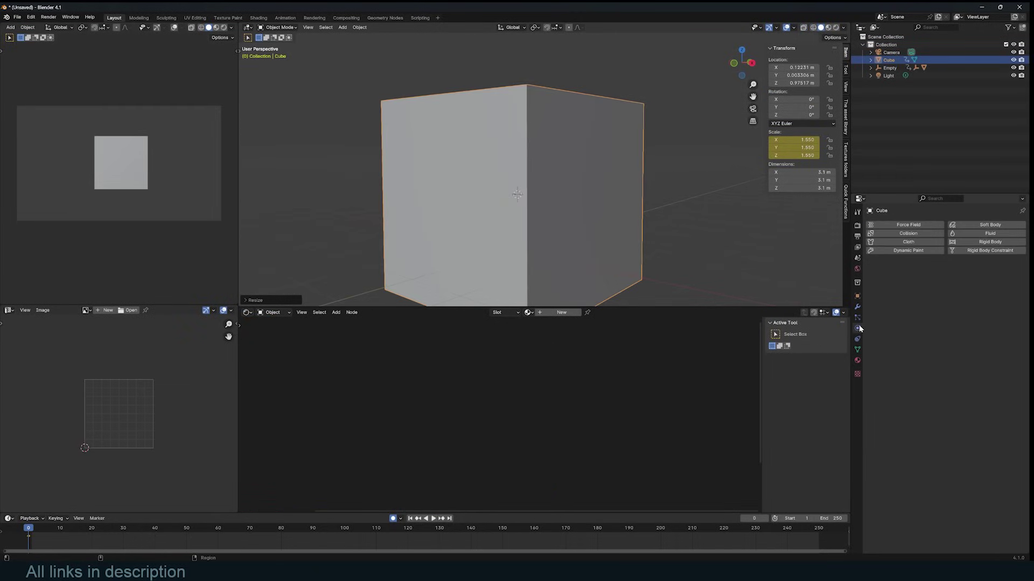
click(990, 233)
click(996, 274)
click(941, 292)
click(958, 298)
click(948, 309)
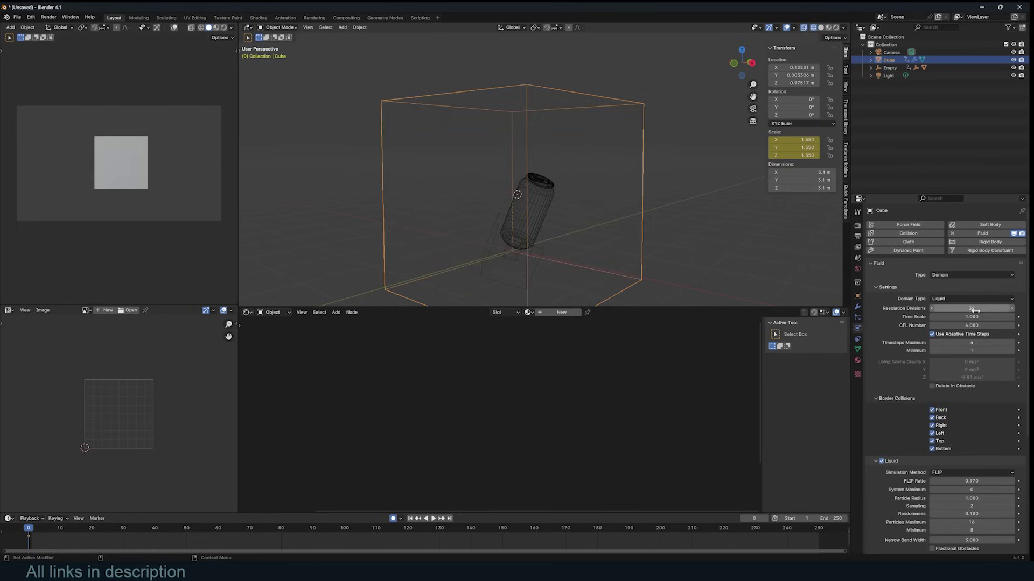
text(64)
key(Return)
Add a mesh circle around the upper part of the can and scale it to about 0.97 m across.
click(508, 202)
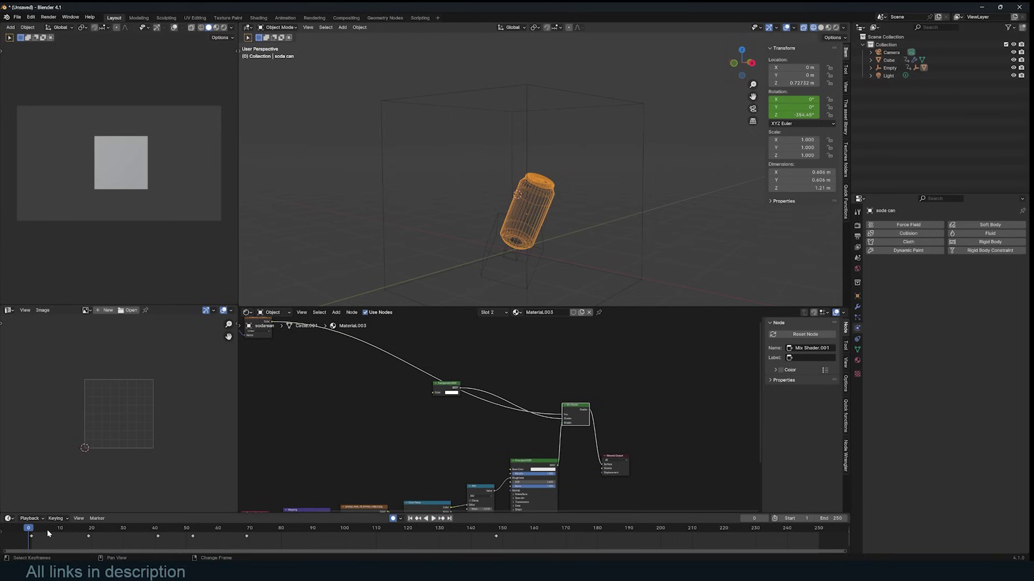
key(KP_1)
key(shift+a)
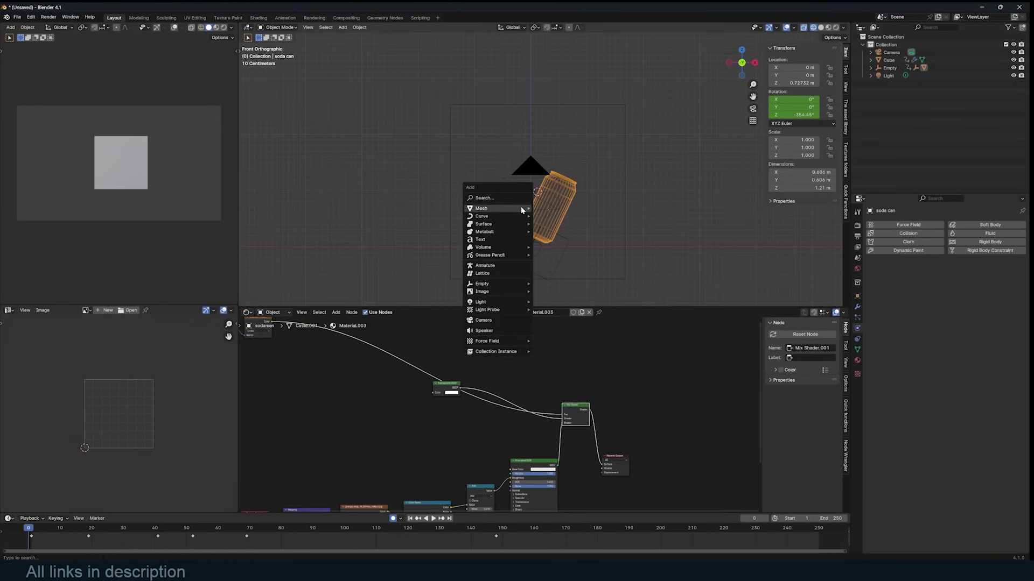
mouse_move(498, 210)
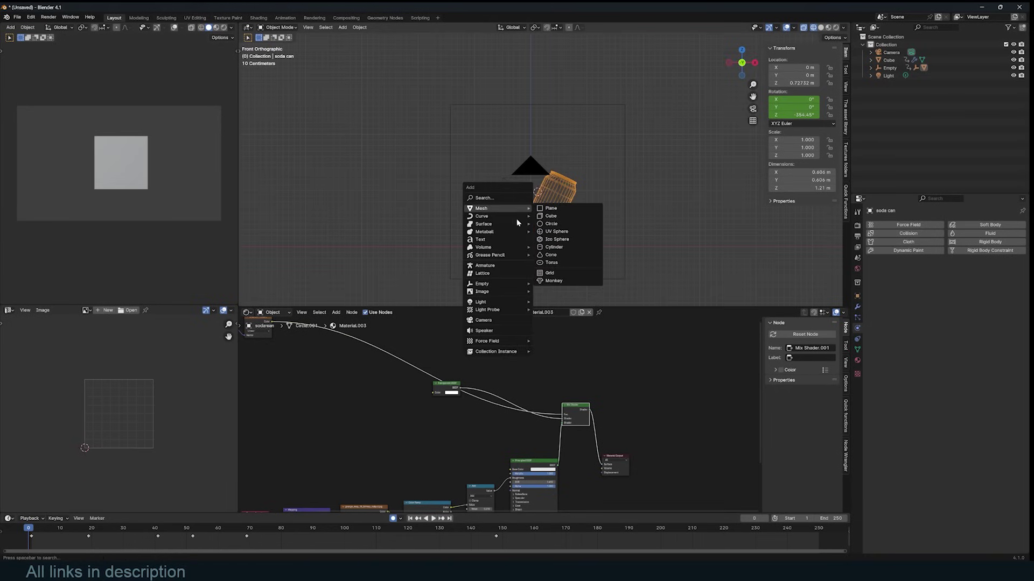
click(551, 223)
key(s)
middle_drag(575, 225, 553, 228)
key(g)
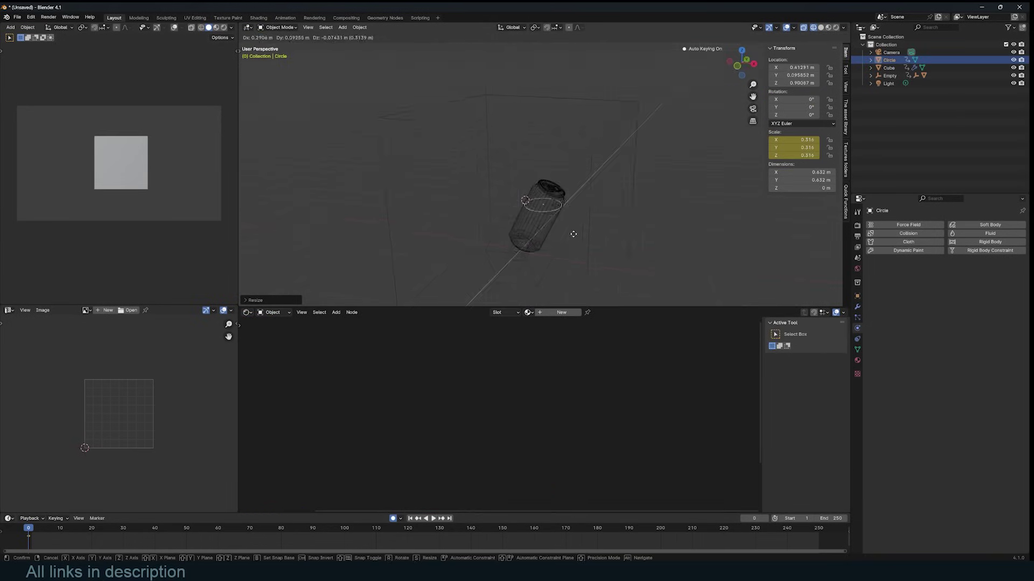
click(565, 231)
key(s)
click(585, 237)
key(KP_1)
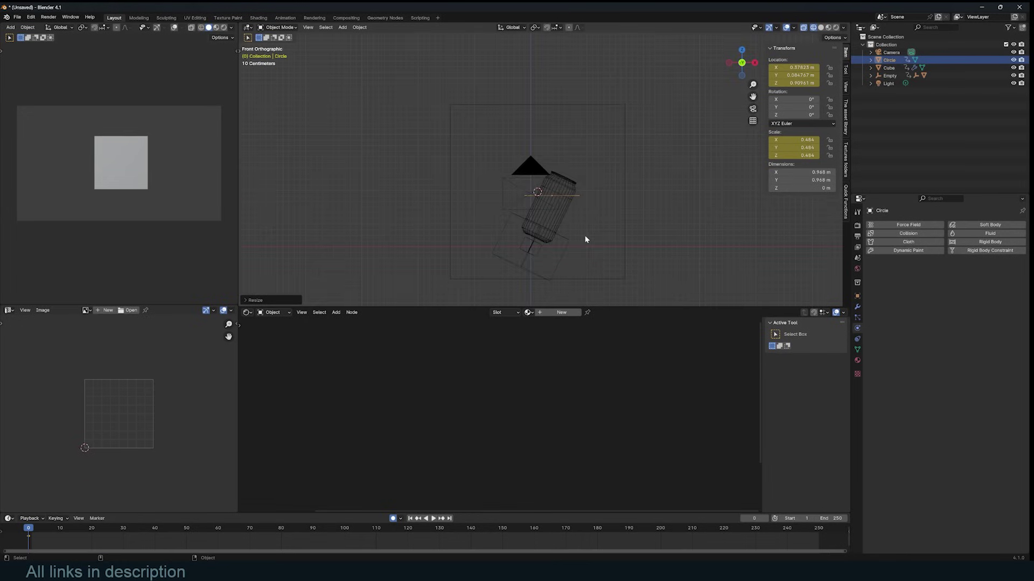
Tilt the circle to match the can, scale it to about 0.7 m across and center it around the can body.
scroll(586, 213, up, 5)
key(r)
click(641, 249)
key(s)
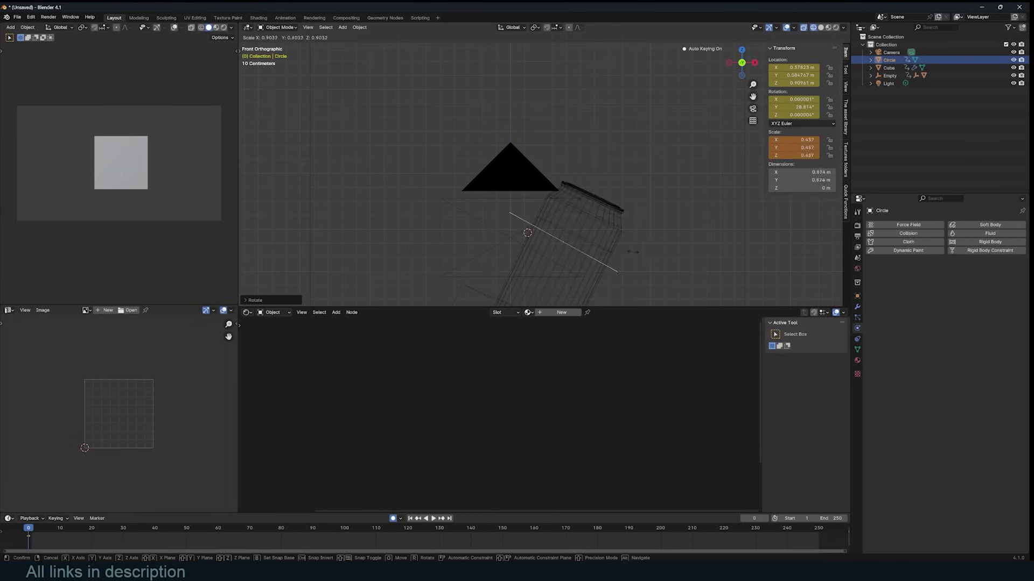
click(627, 249)
key(g)
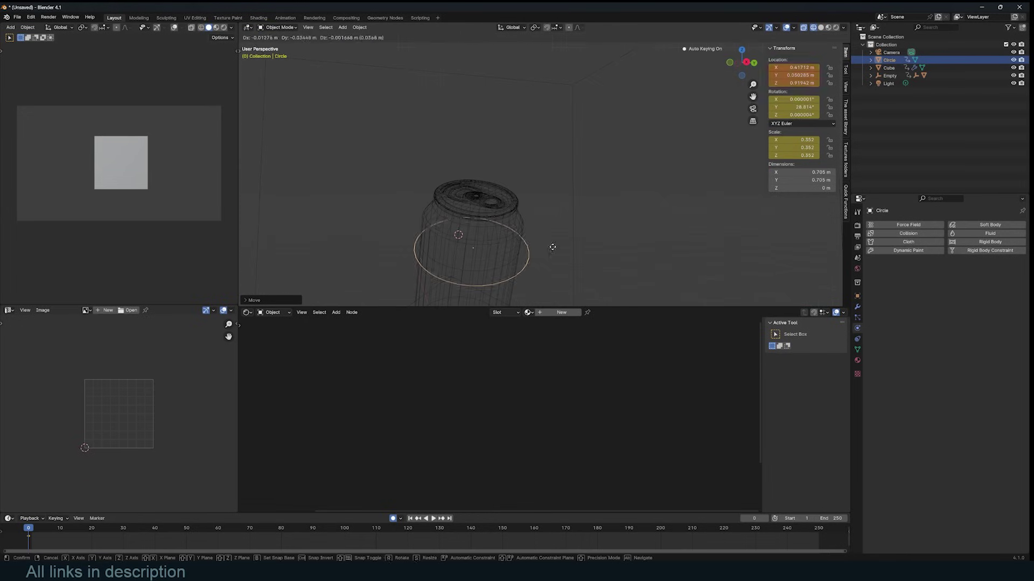
click(552, 247)
Parent the circle to the soda can and open the circle's mesh for editing at frame 10.
shift+click(512, 239)
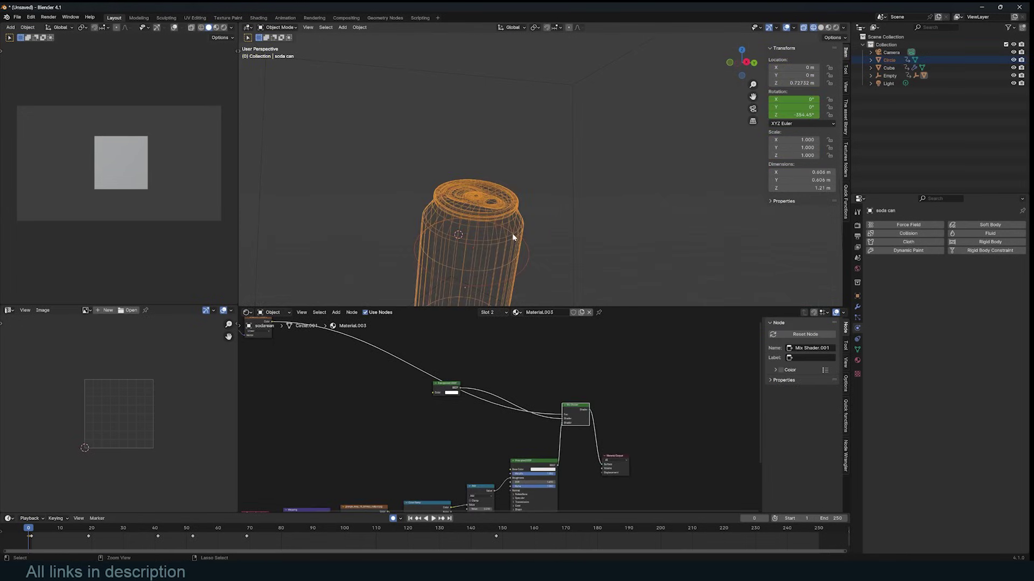
key(ctrl+p)
click(509, 233)
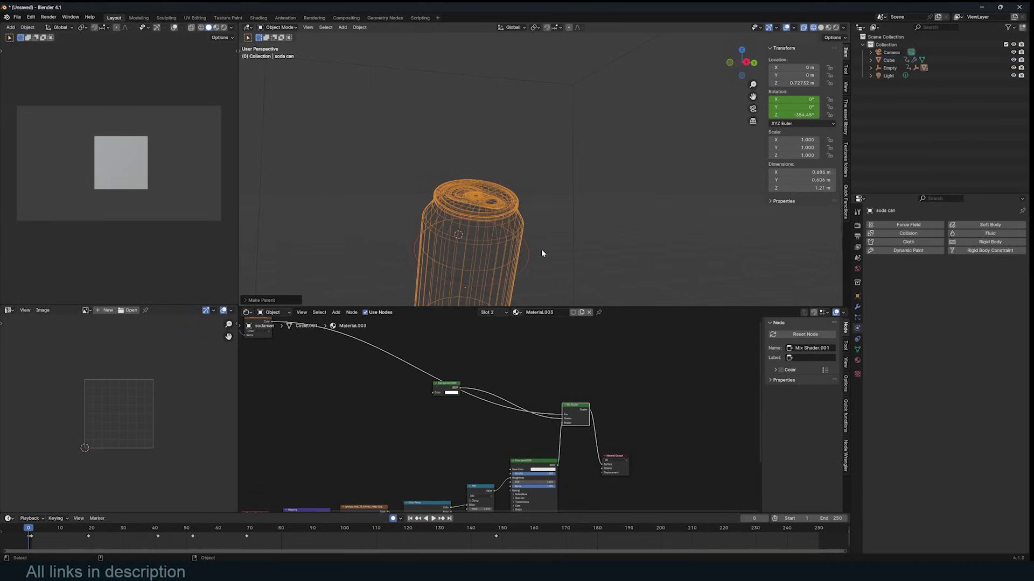
click(522, 268)
mouse_move(51, 530)
mouse_down()
mouse_move(104, 530)
mouse_move(60, 530)
mouse_up()
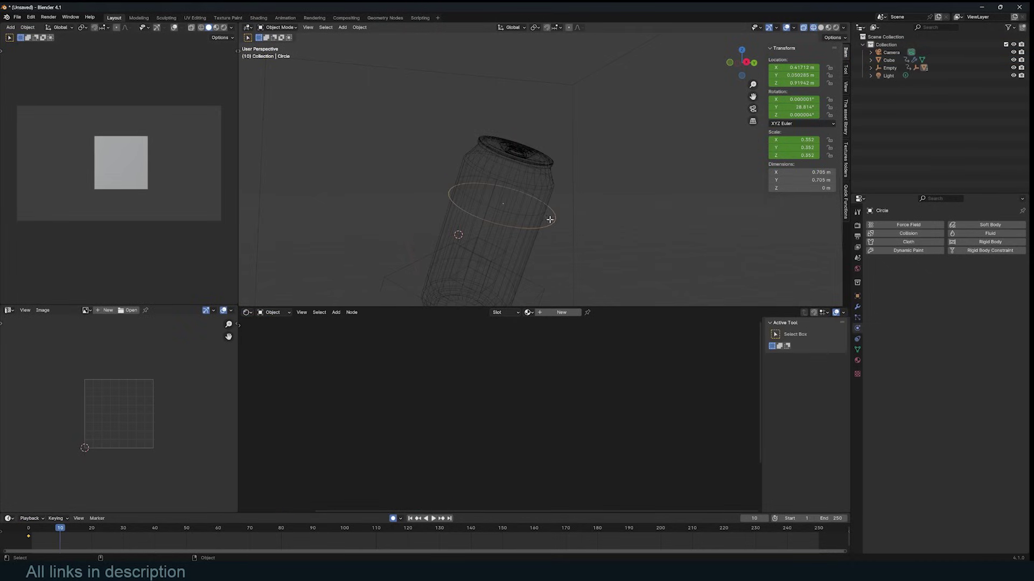
key(Tab)
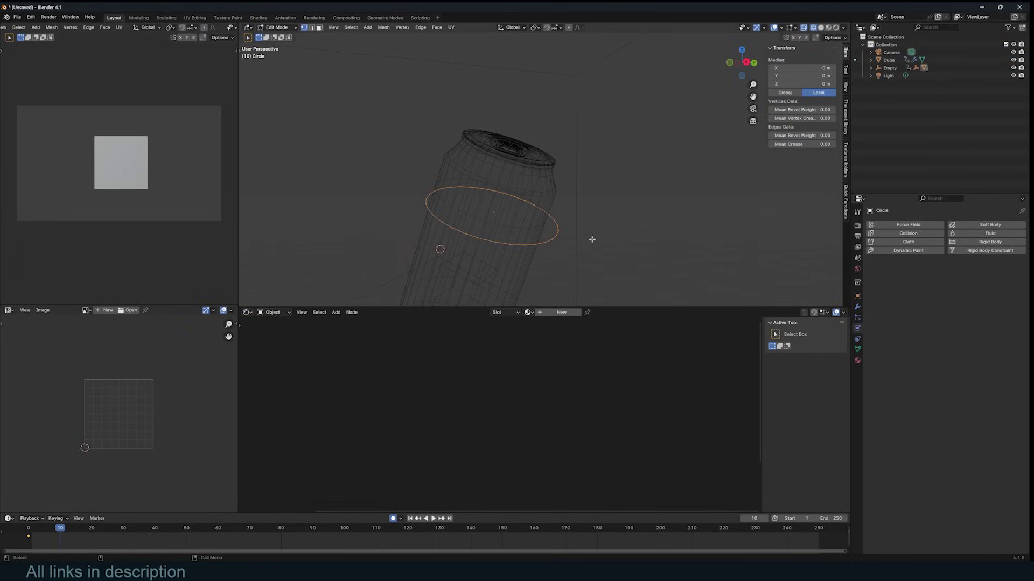
key(f)
key(z)
right_click(592, 239)
key(ctrl+z)
Extrude the circle about 0.0445 m down its local Z axis and scale the extruded edge outward into a flared ring.
key(g)
key(z)
key(z)
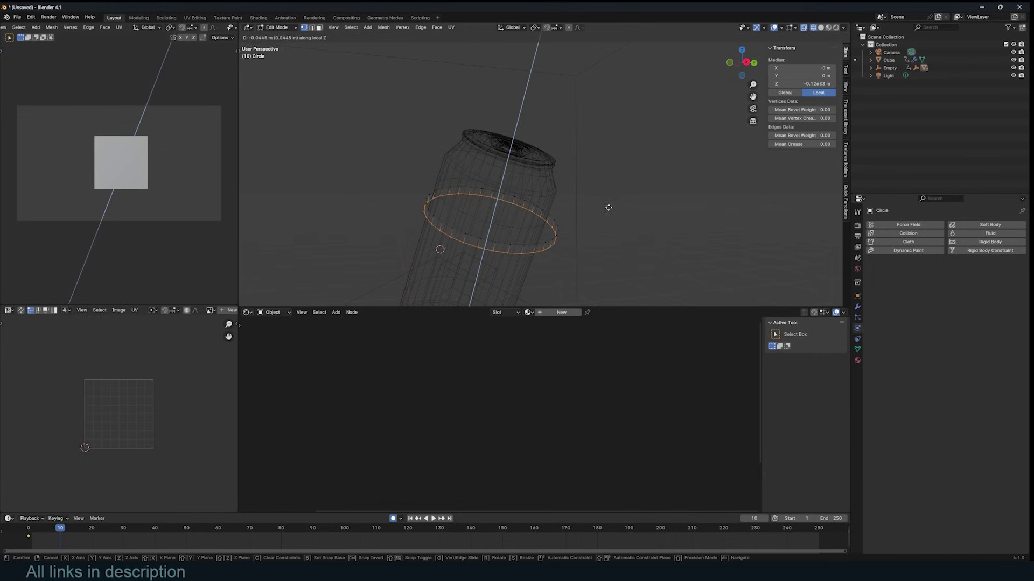
click(608, 207)
key(s)
click(500, 253)
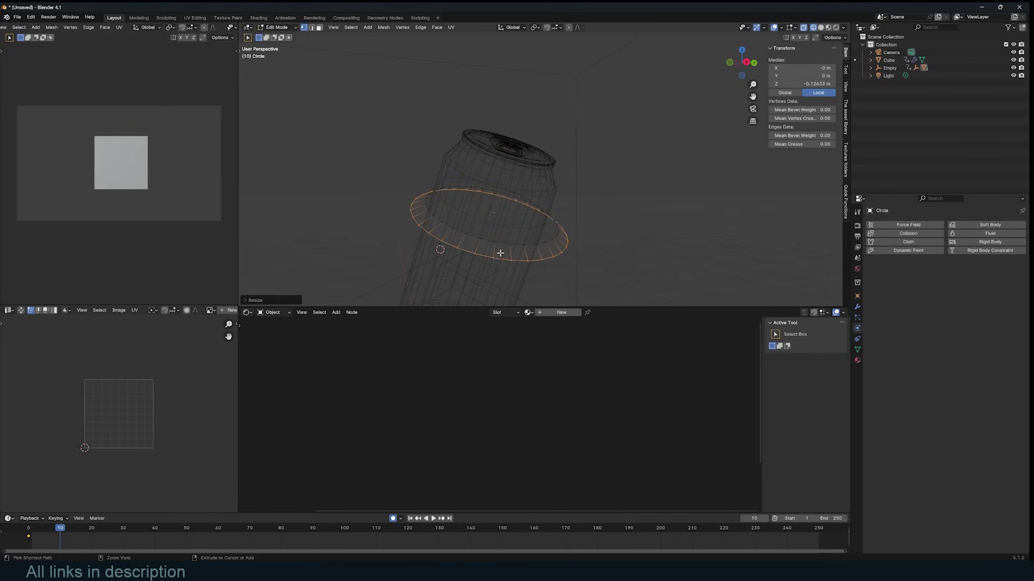
Add centered loop cuts around the flared ring and return to Object Mode.
key(ctrl+r)
click(504, 253)
right_click(504, 252)
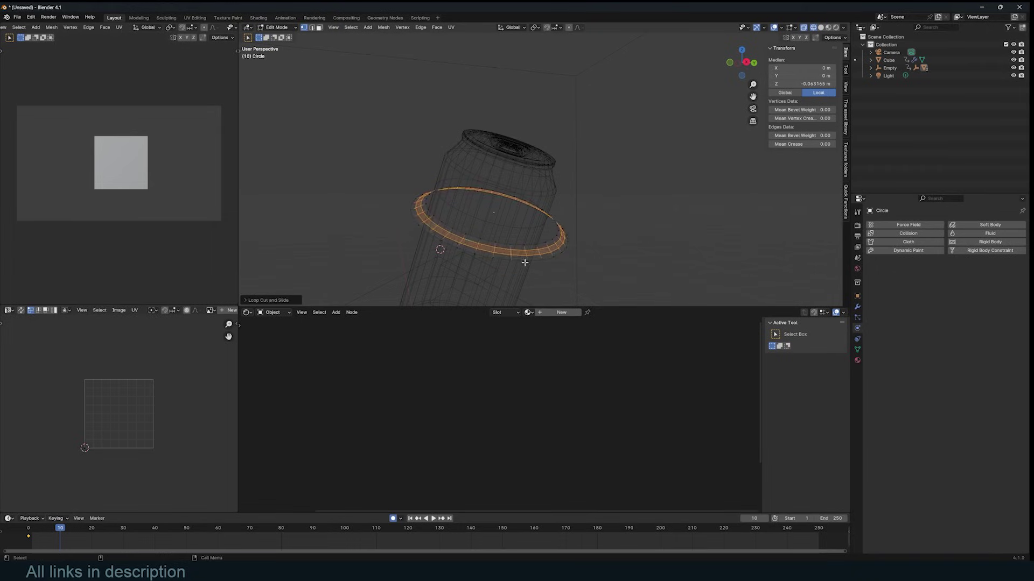
key(Tab)
Show the viewport in solid shading and add a Displace modifier to the ring.
key(z)
click(665, 260)
scroll(609, 247, up, 6)
scroll(607, 248, down, 5)
key(shift+z)
click(647, 161)
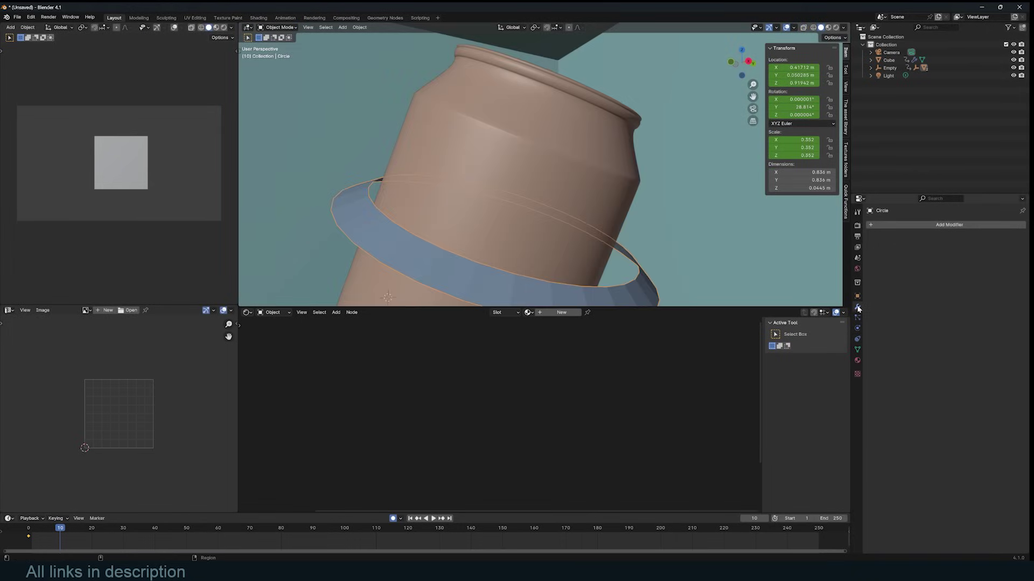
click(949, 225)
text(d)
click(943, 243)
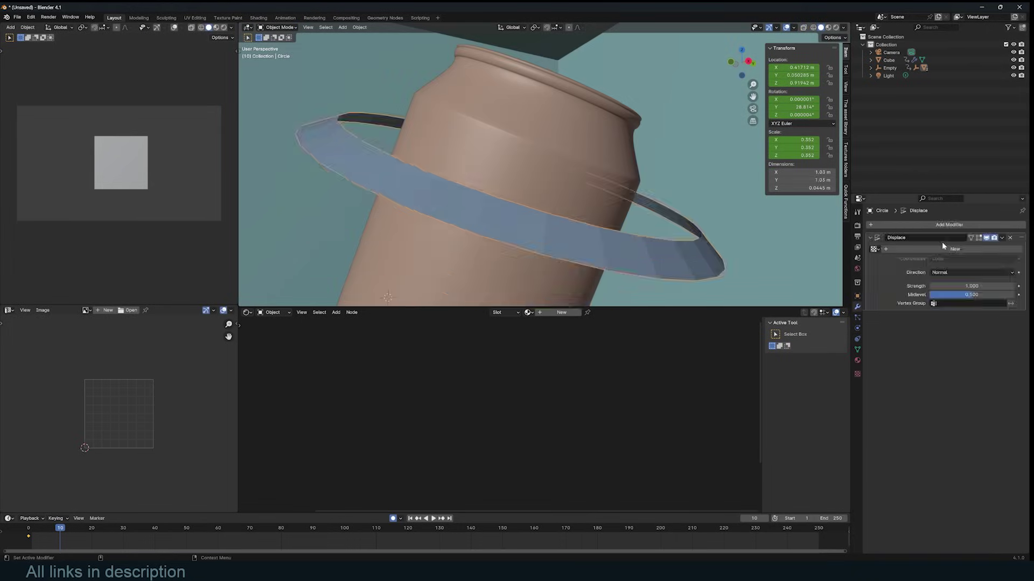
Create a Distorted Noise texture for the ring's Displace modifier and return to the modifier's settings.
click(1000, 250)
click(1018, 249)
click(985, 249)
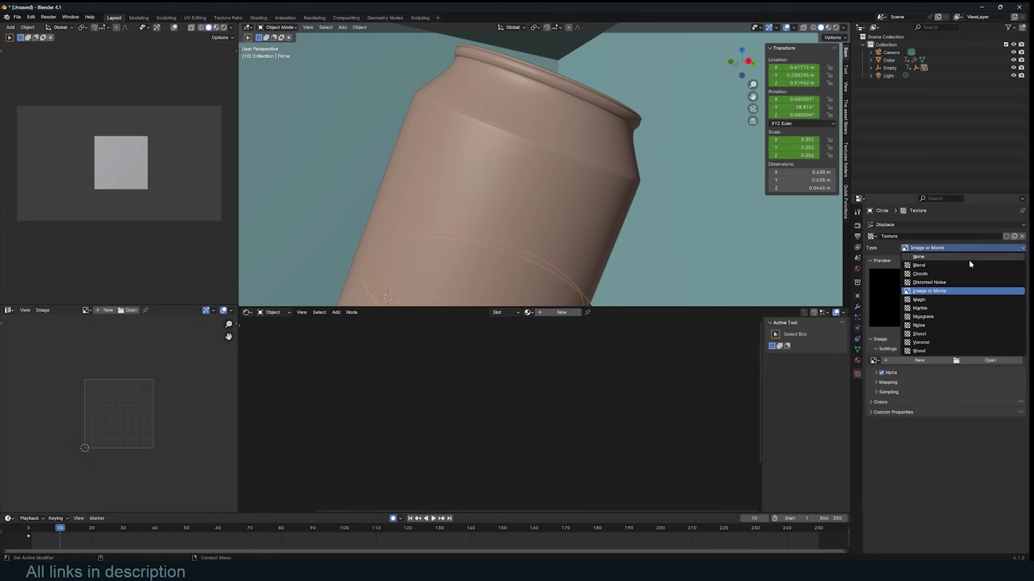
click(939, 282)
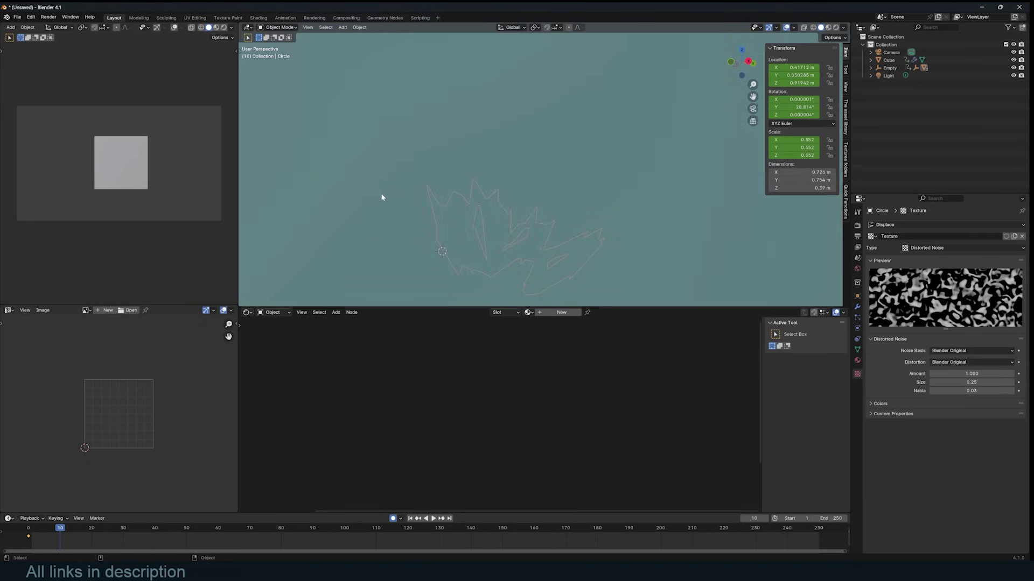
scroll(383, 196, down, 2)
click(857, 306)
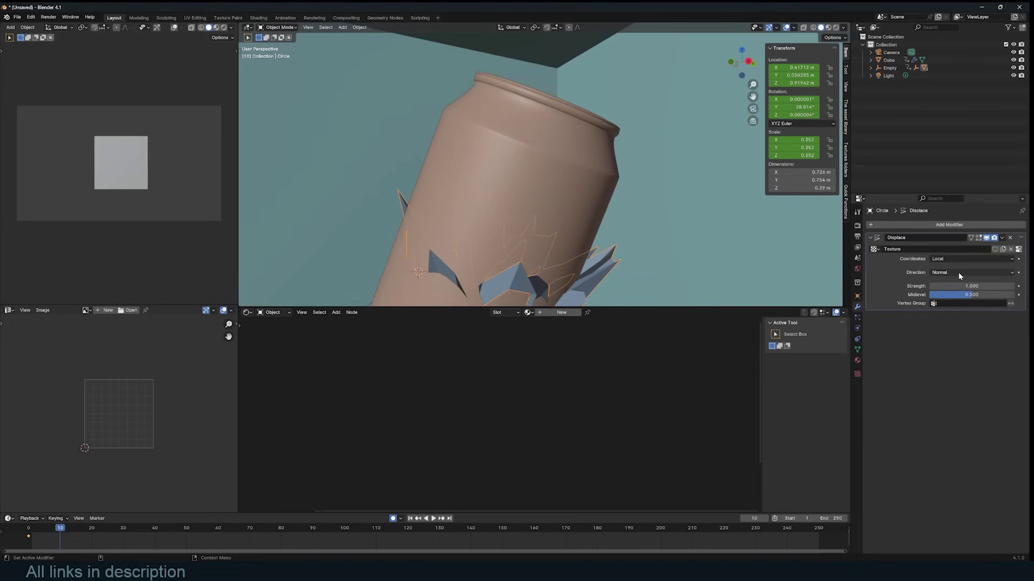
Set the ring's Displace strength to 0.220 and add a Subdivision modifier at level 2.
mouse_move(964, 286)
mouse_down()
mouse_move(926, 286)
mouse_move(988, 286)
mouse_up()
key(ctrl+2)
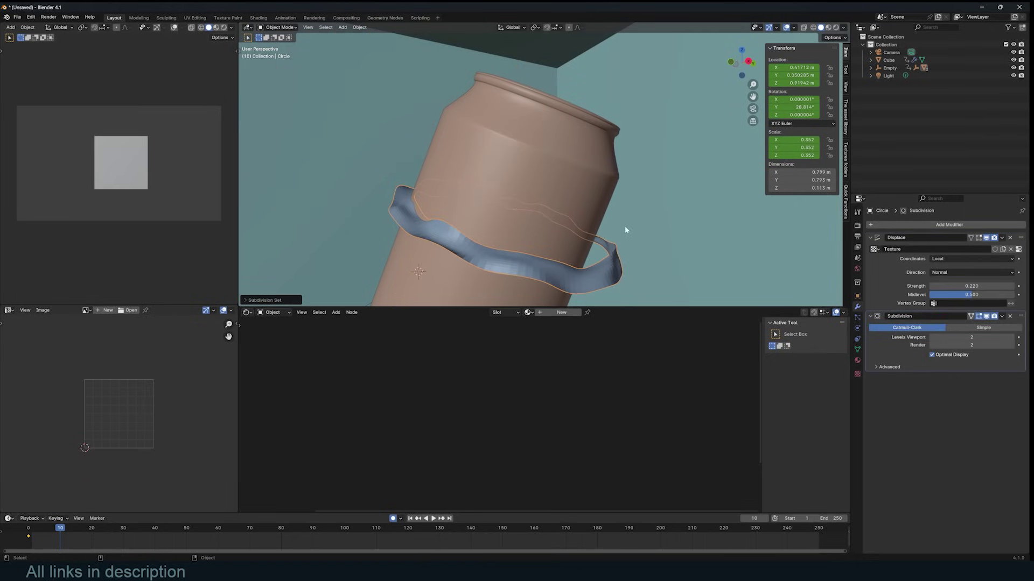
Scale up the ring's whole mesh in Edit Mode so it sits wider around the can.
key(Tab)
key(a)
key(s)
click(646, 232)
key(Tab)
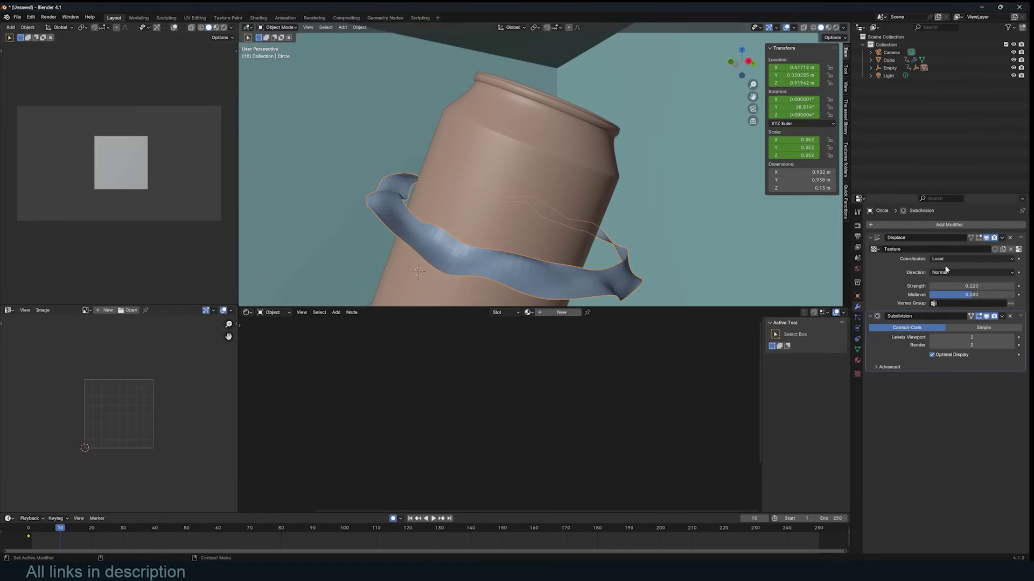
Add a Solidify modifier to the ring with a thickness of 0.08 m.
click(870, 238)
click(906, 226)
click(906, 227)
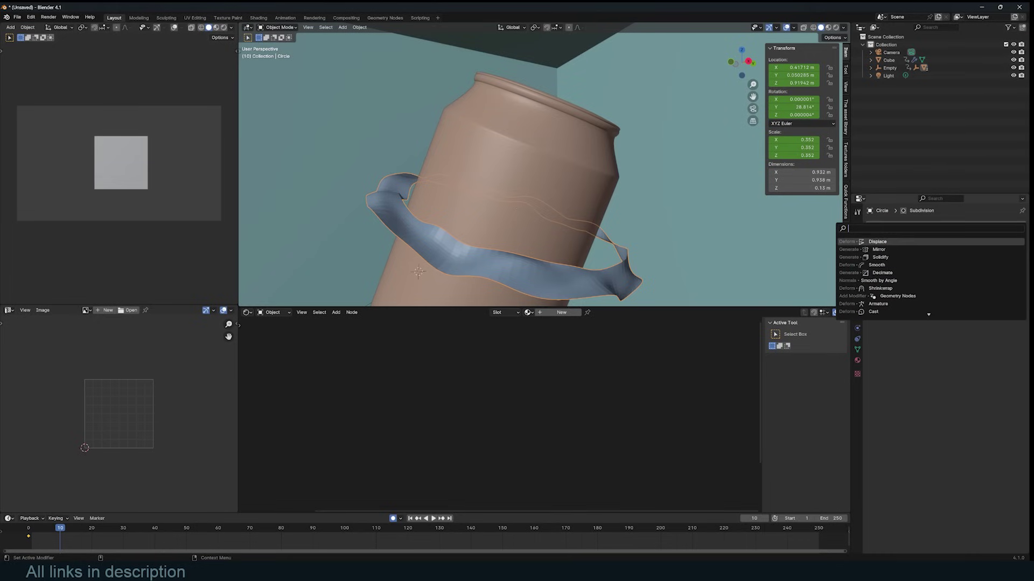
key(Return)
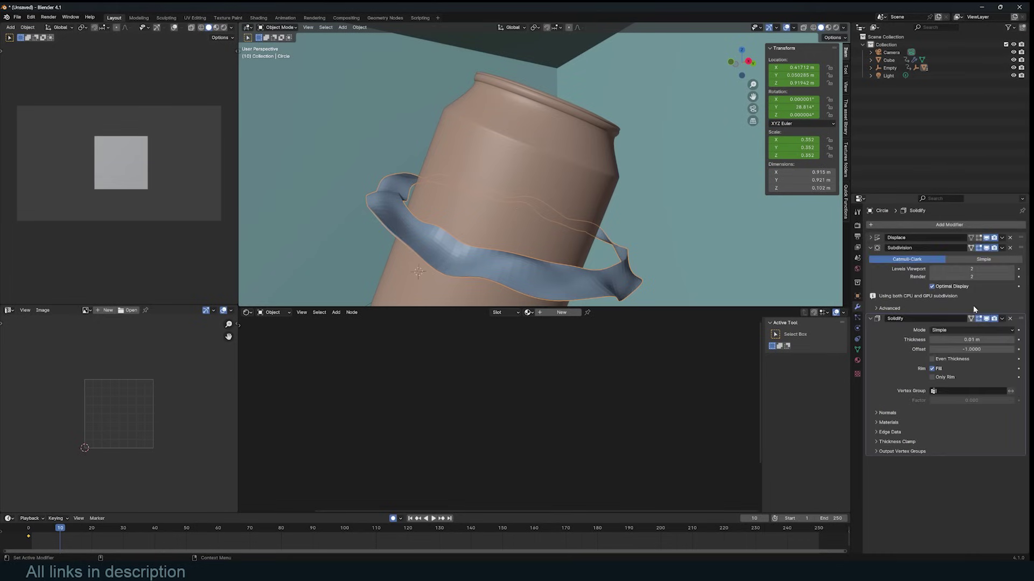
drag(969, 330, 1001, 330)
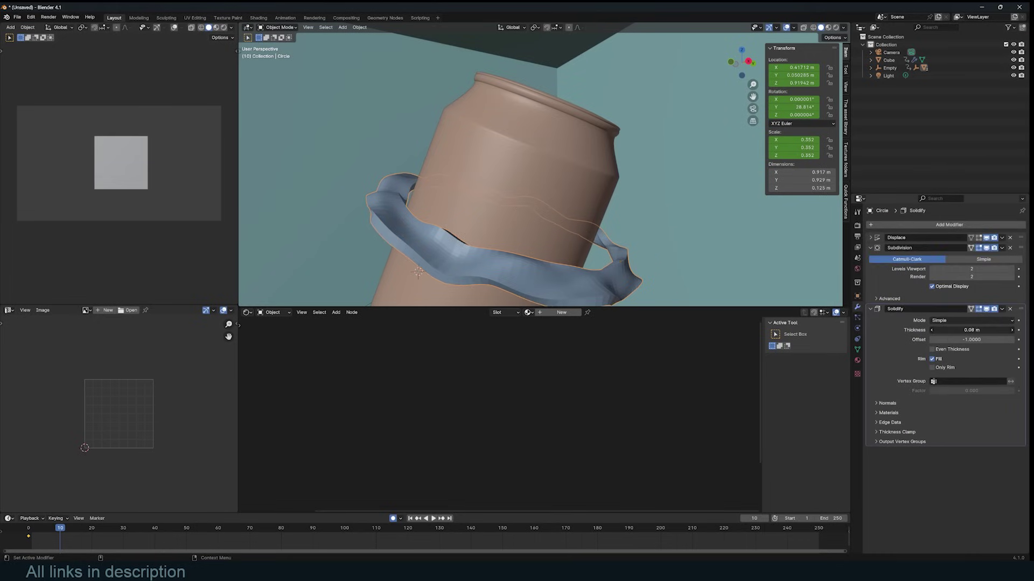
click(869, 248)
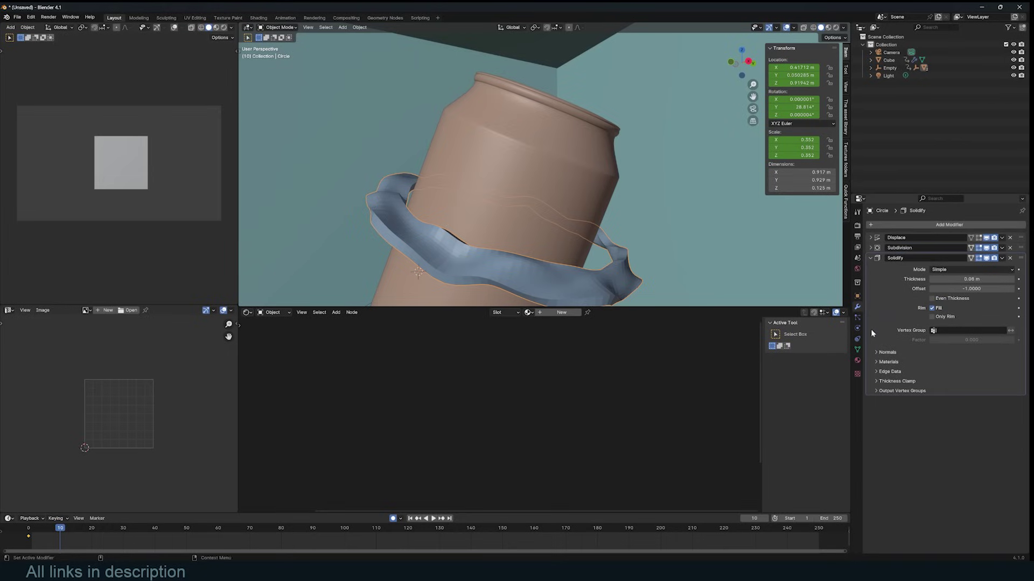
Give the ring Fluid physics as a Liquid Flow with Inflow behavior and enable Initial Velocity.
click(857, 328)
click(987, 233)
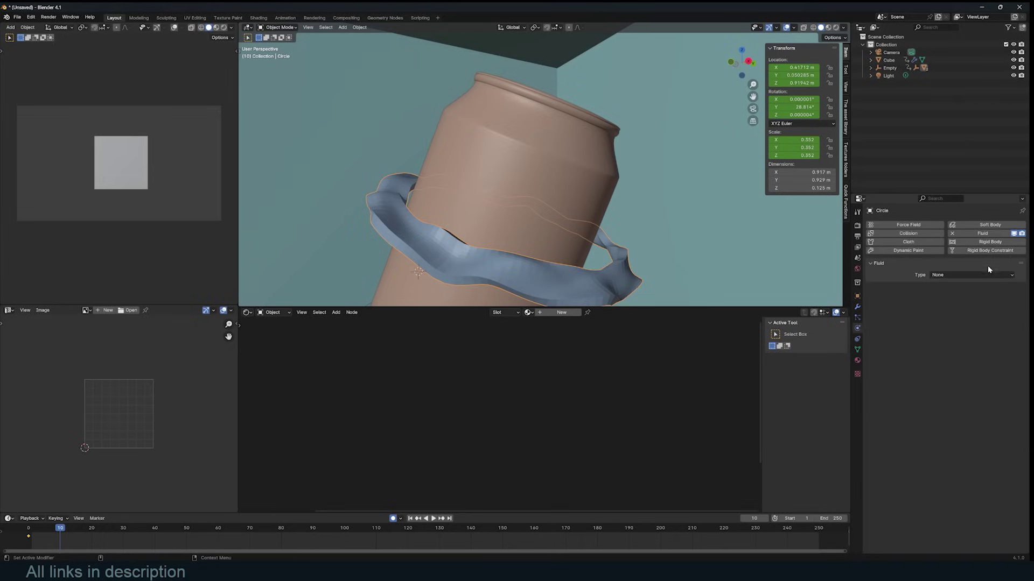
click(988, 273)
click(967, 301)
click(966, 299)
click(940, 334)
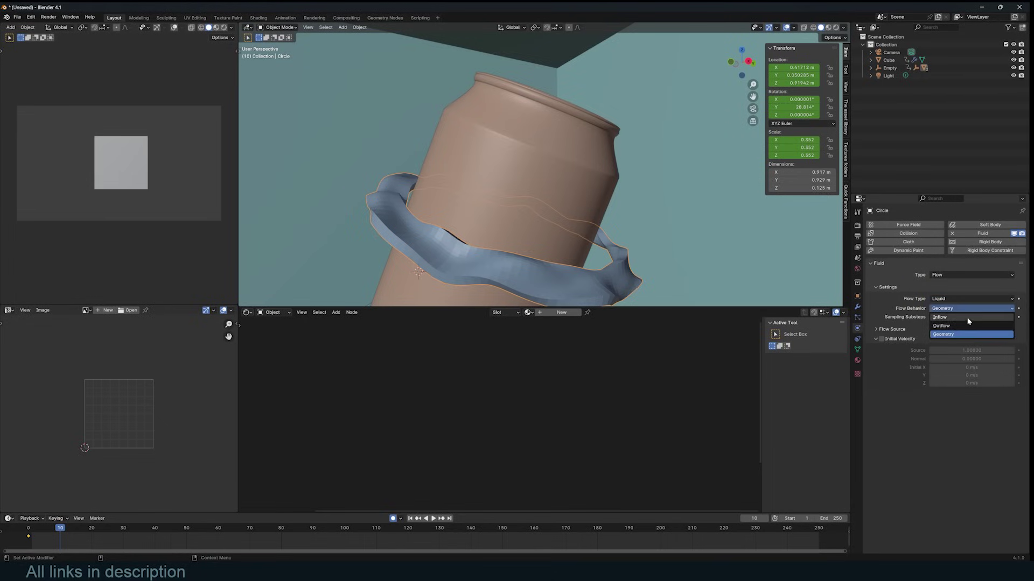
click(953, 308)
click(948, 317)
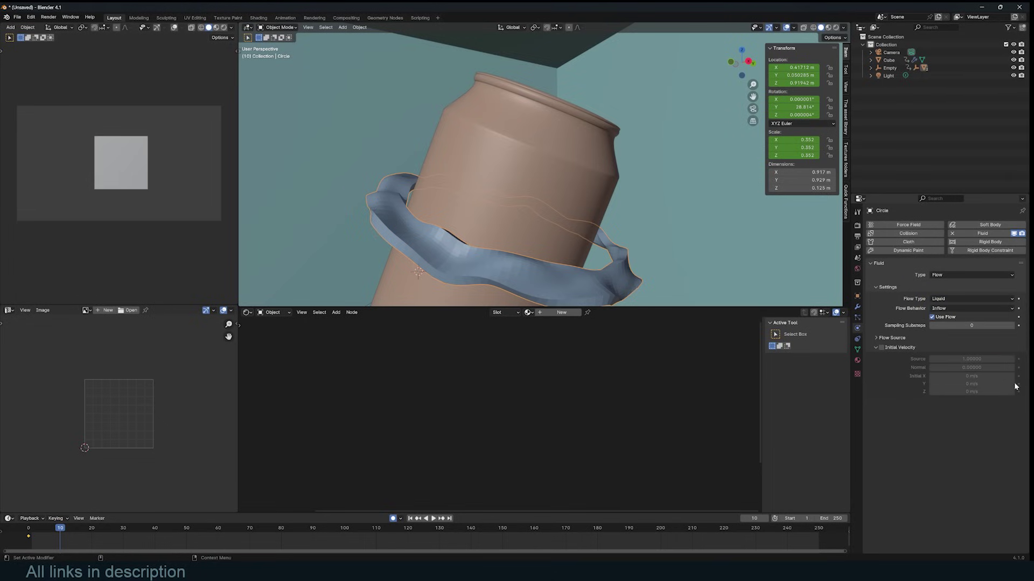
click(881, 348)
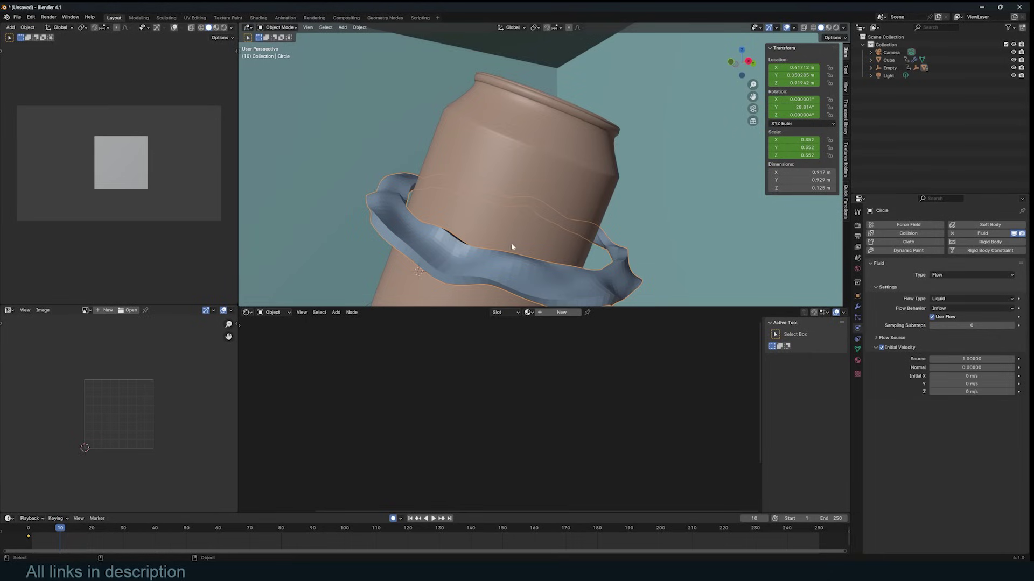
Show the viewport in wireframe and play the liquid simulation from the start.
scroll(512, 246, down, 5)
key(z)
click(406, 244)
scroll(406, 243, down, 5)
click(20, 530)
key(space)
key(space)
middle_drag(552, 180, 545, 269)
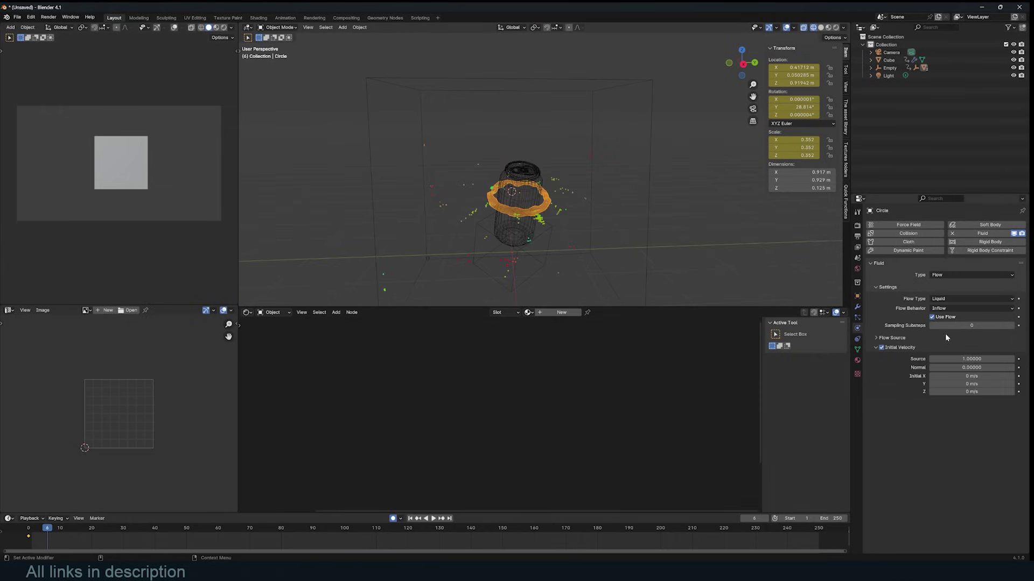
Enable Is Planar in the ring's Flow Source settings and replay the simulation from the start.
click(927, 337)
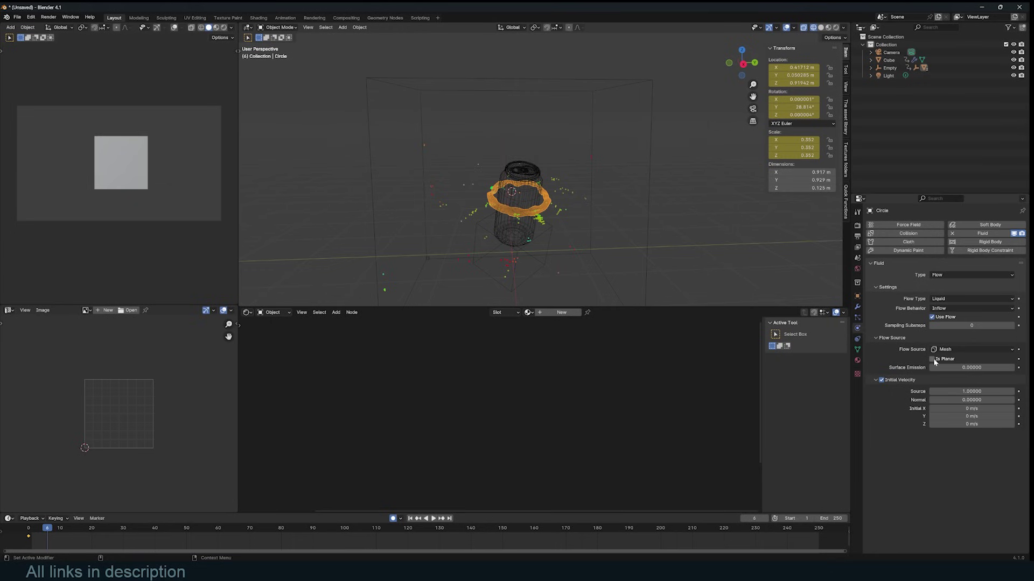
click(16, 533)
key(space)
key(space)
middle_drag(568, 176, 544, 180)
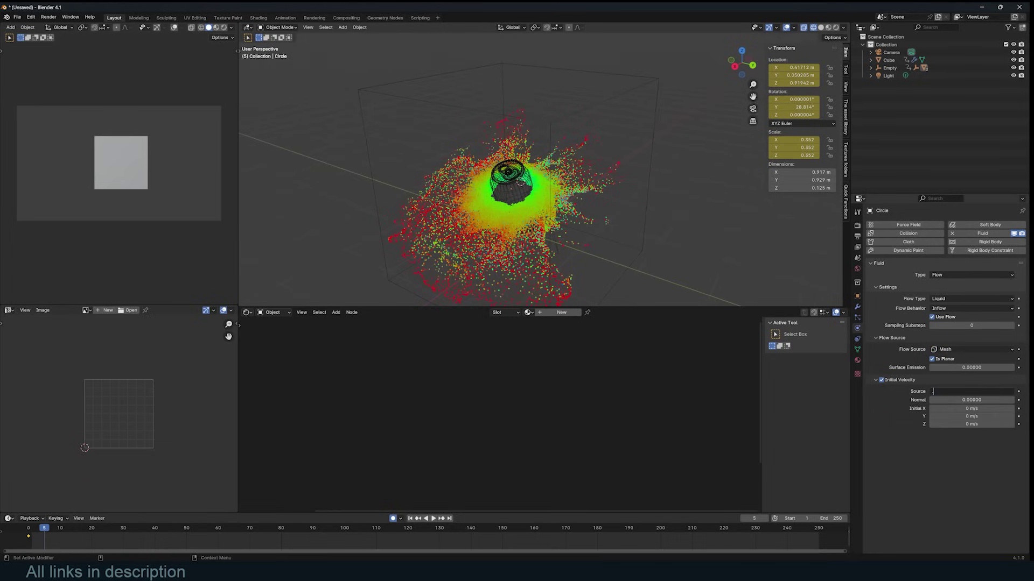
Set the ring's Initial Velocity Source to 0.1 and replay the simulation from the start.
text(0.1)
key(Return)
key(shift+Left)
key(space)
key(space)
middle_drag(541, 259, 577, 217)
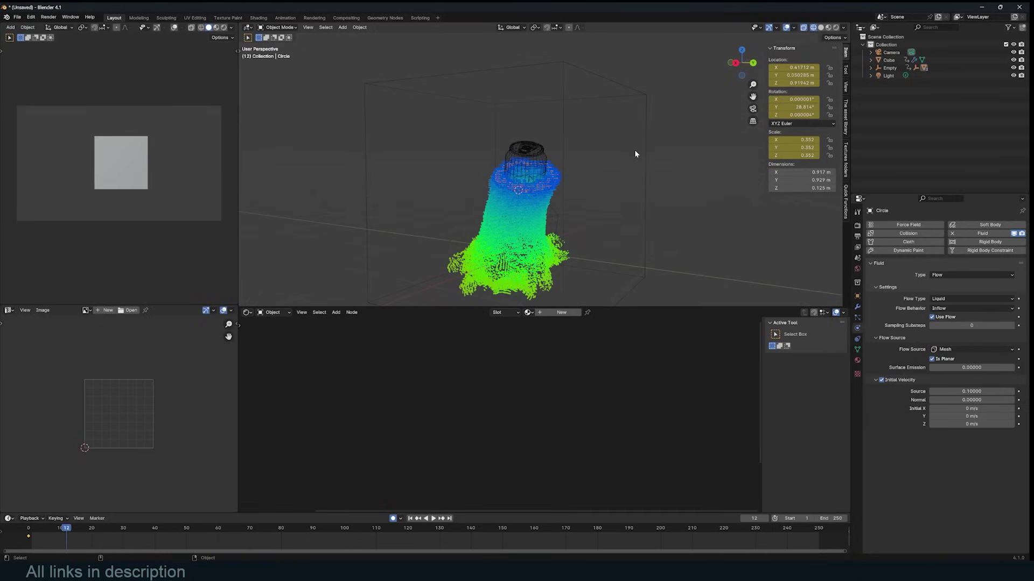
Disable all six Border Collisions on the cube fluid domain.
click(647, 200)
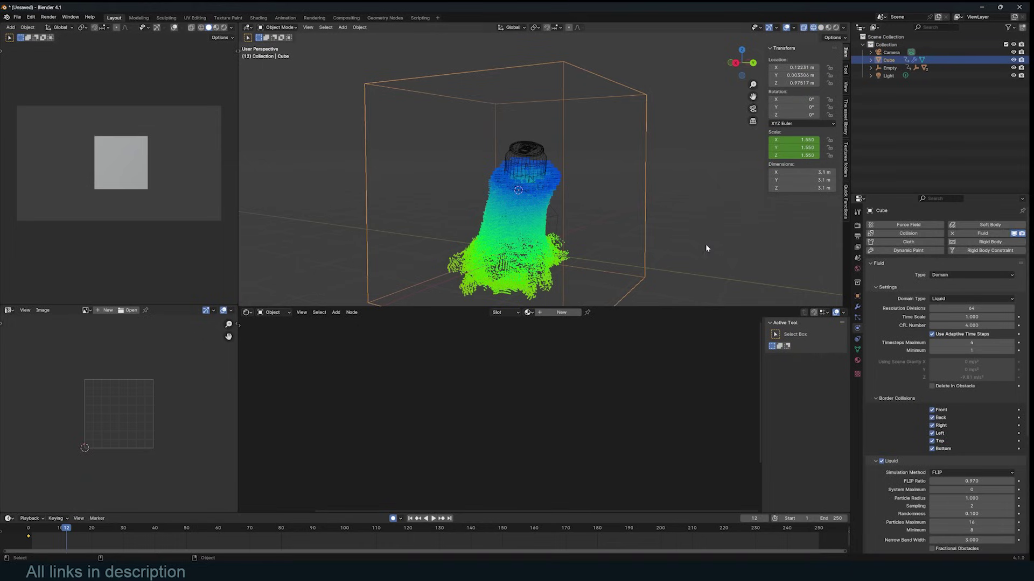
scroll(943, 277, down, 15)
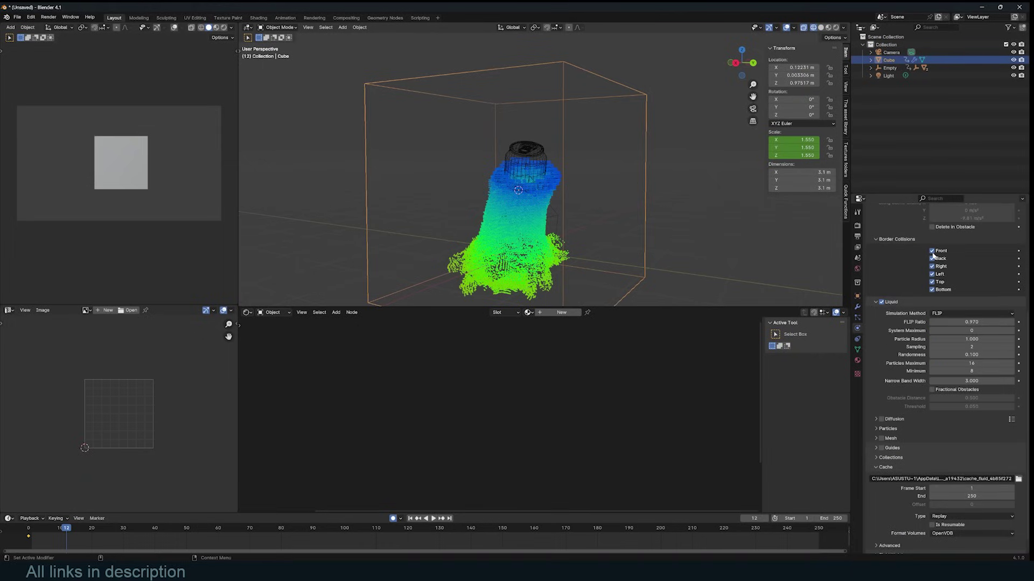
drag(932, 255, 932, 287)
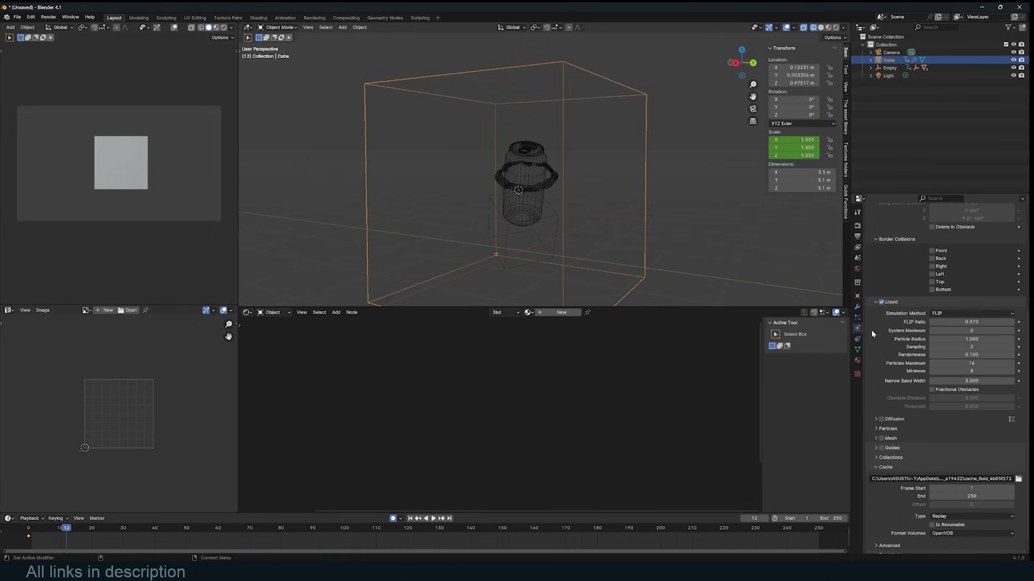
scroll(909, 443, down, 1)
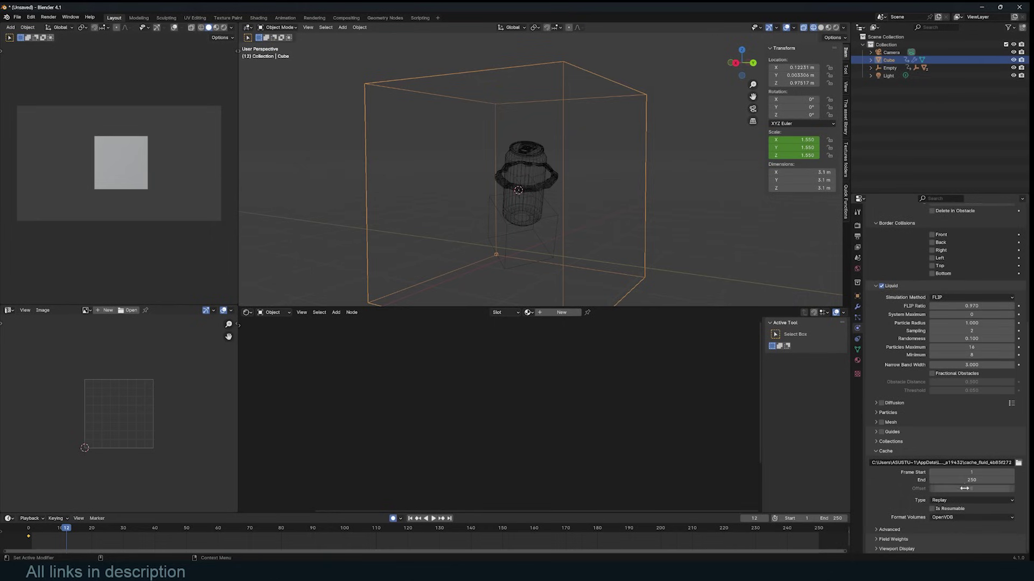
Set Gravity to 0 in the fluid domain's Field Weights and play the simulation.
click(905, 451)
click(909, 540)
scroll(922, 532, down, 6)
drag(985, 432, 882, 431)
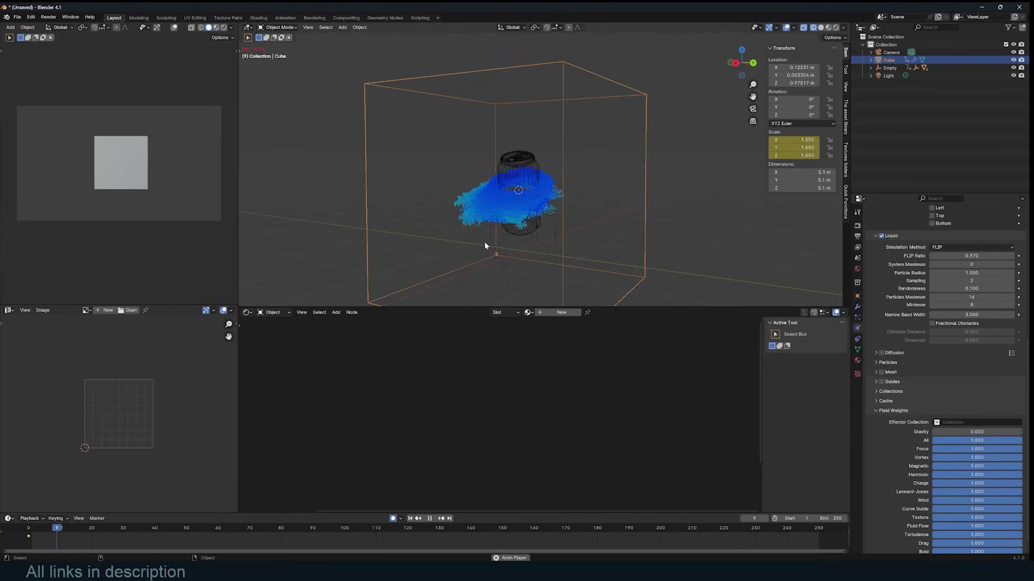
middle_drag(483, 241, 592, 215)
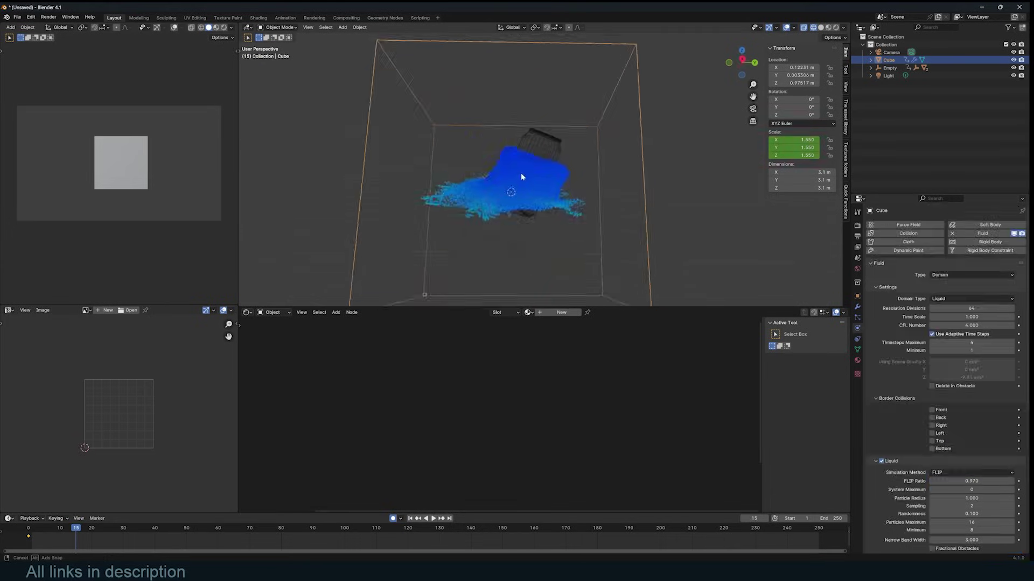
Keyframe the ring's Use Flow setting at frames 9 and 10 to end the inflow.
scroll(517, 183, up, 3)
click(468, 160)
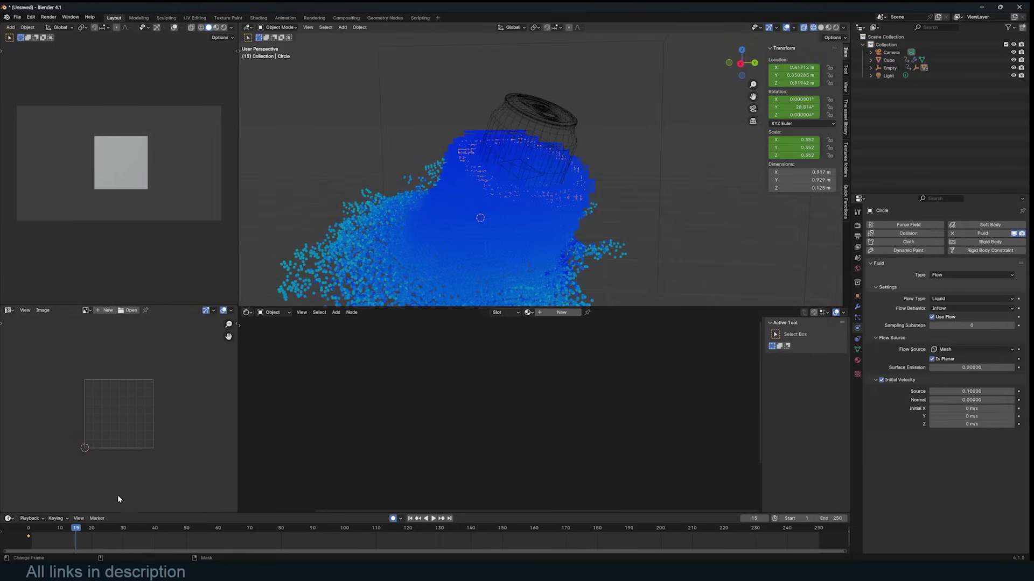
mouse_move(29, 539)
right_down()
mouse_move(63, 542)
mouse_move(25, 536)
right_up()
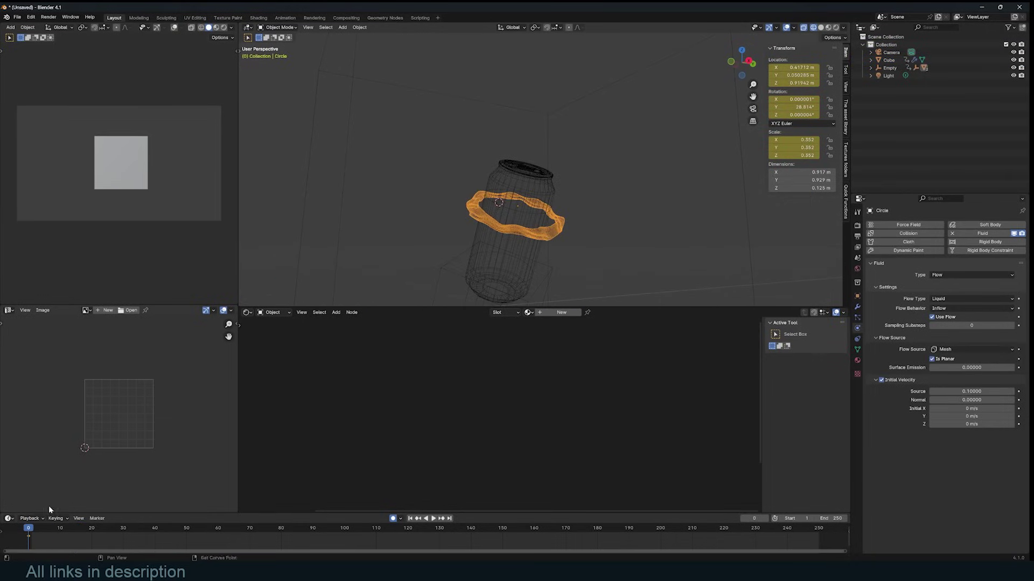
key(space)
key(space)
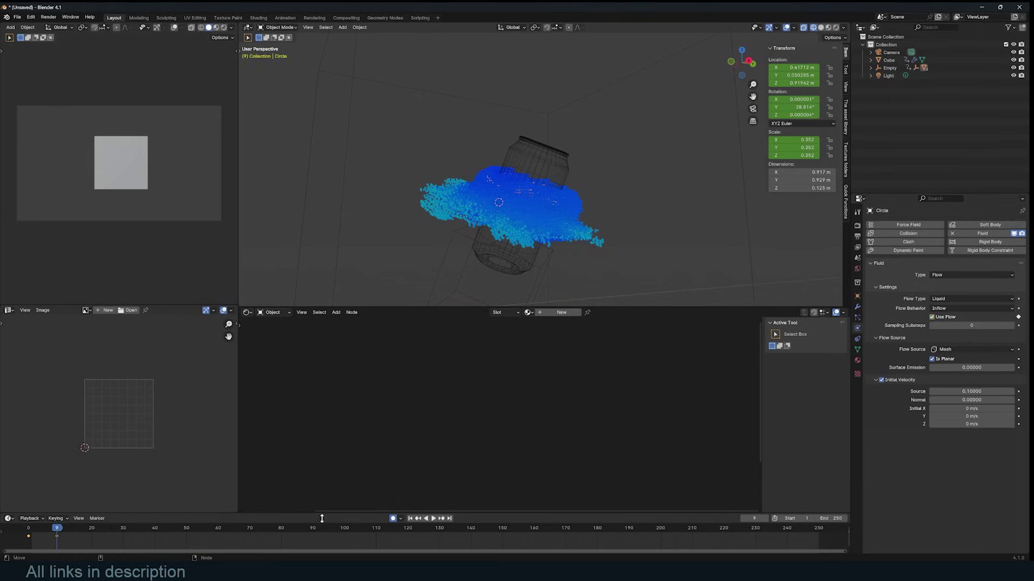
key(Right)
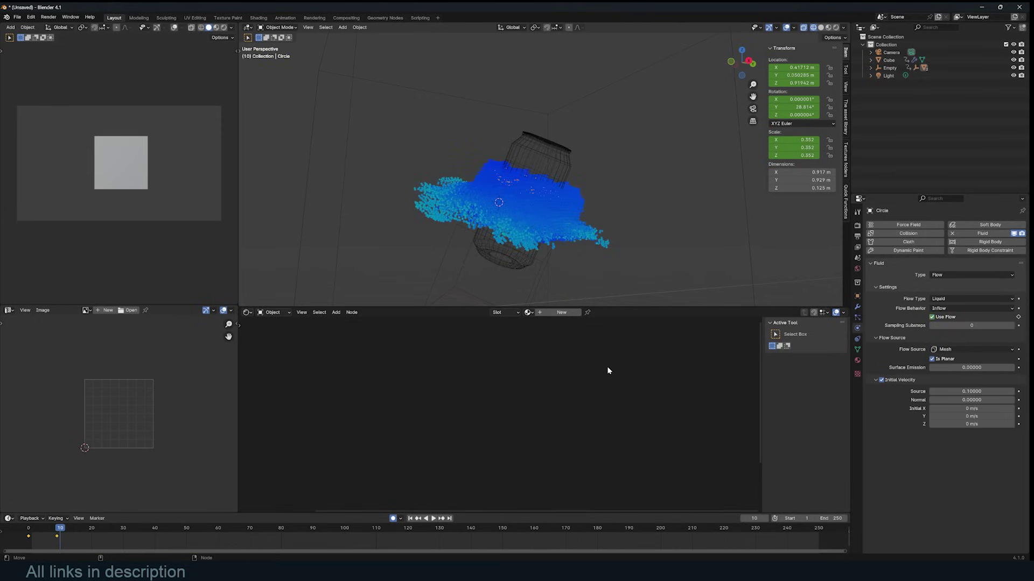
click(1018, 317)
key(Left)
key(Right)
Replay the simulation from frame 0 and examine the splash around the can from different angles.
click(27, 528)
key(space)
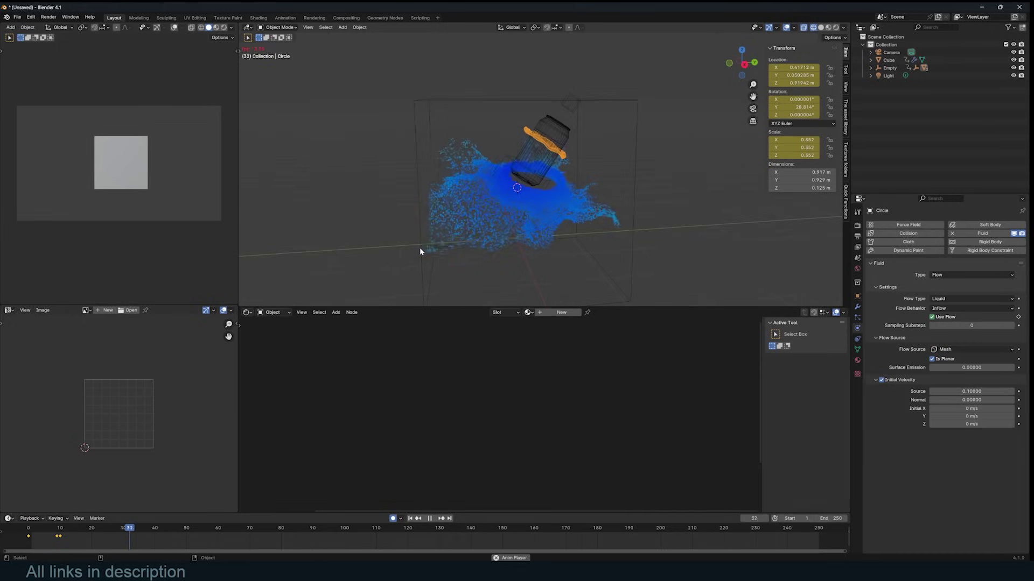
key(Escape)
scroll(512, 223, up, 4)
middle_drag(512, 223, 543, 207)
key(space)
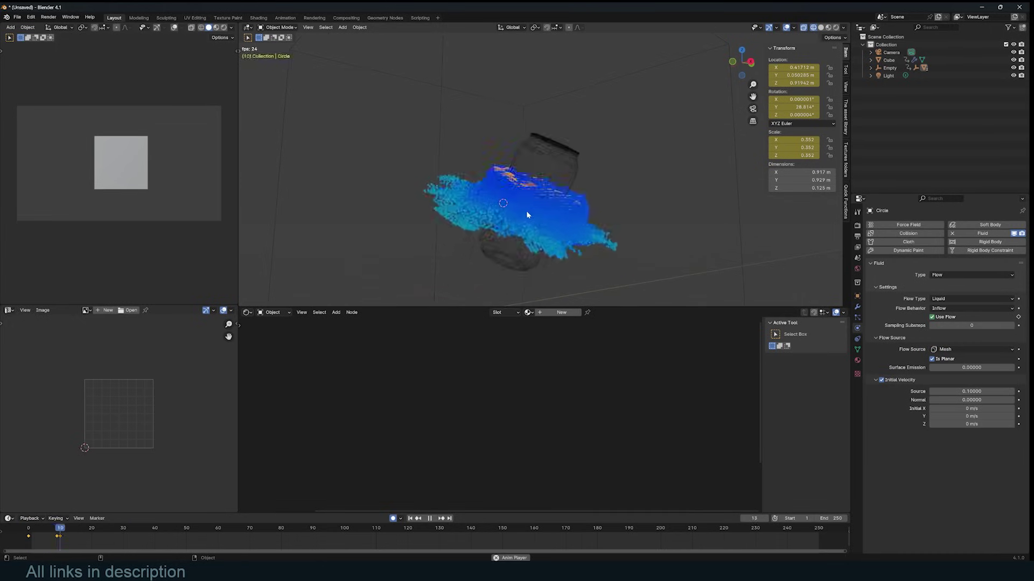
key(Escape)
scroll(533, 212, down, 3)
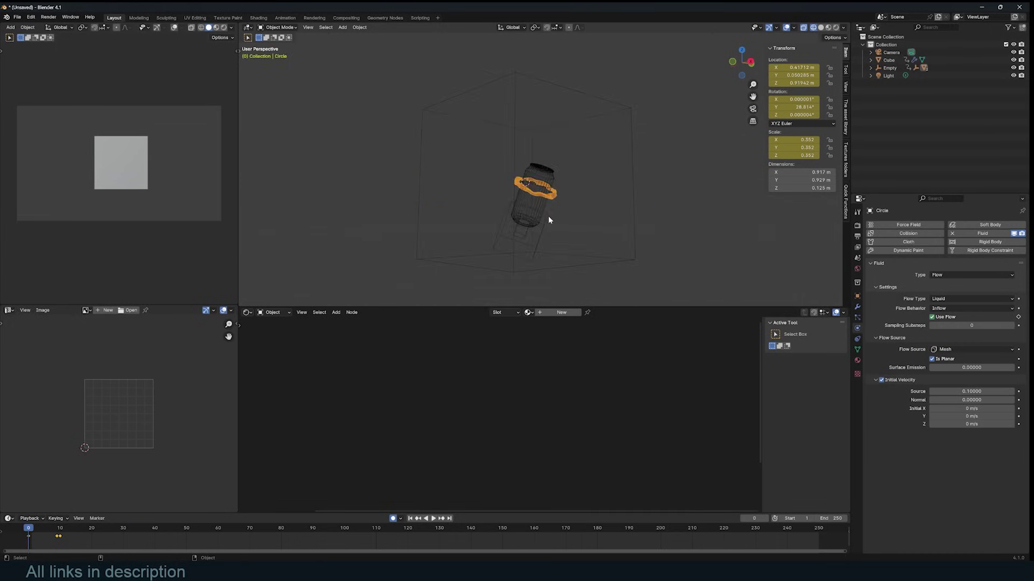
Add a Turbulence force field, move it outside the fluid domain, and play the simulation.
key(shift+a)
mouse_move(545, 368)
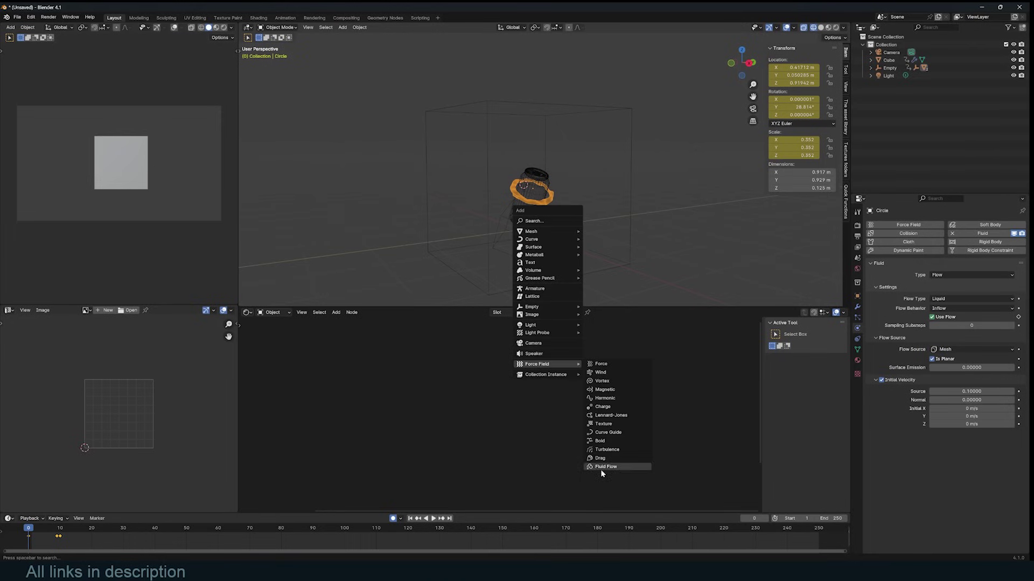
click(611, 450)
key(g)
click(715, 242)
key(space)
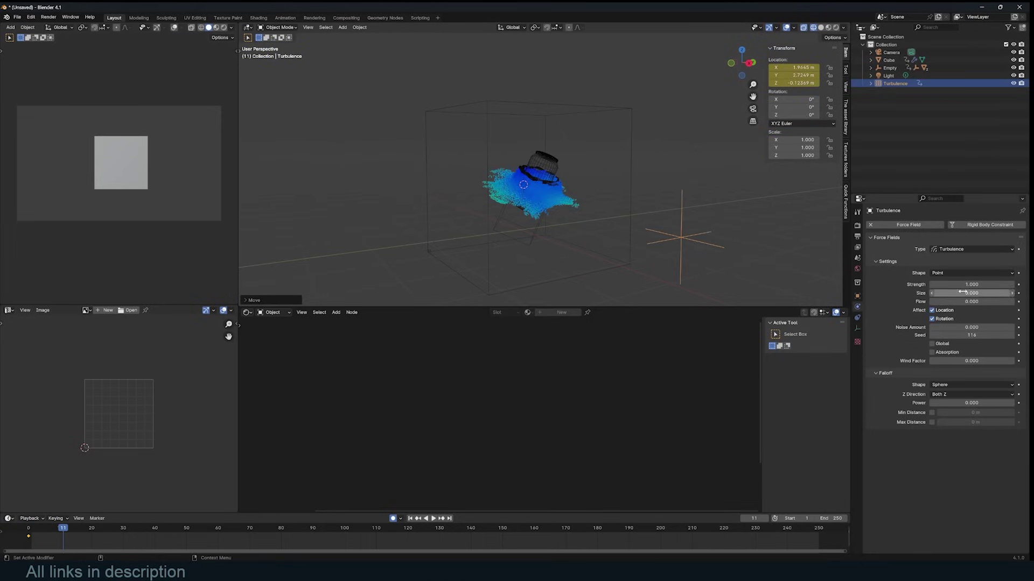
Set the turbulence field's size to 1 and strength to 3, then replay the simulation from the start.
click(963, 293)
text(1)
key(Return)
click(964, 285)
text(3)
key(Return)
key(shift+Left)
key(space)
key(space)
middle_drag(573, 205, 538, 226)
Set the turbulence field's size to 0.1 and replay the simulation from the start.
text(1)
key(Return)
key(shift+Left)
key(space)
key(space)
middle_drag(670, 164, 463, 141)
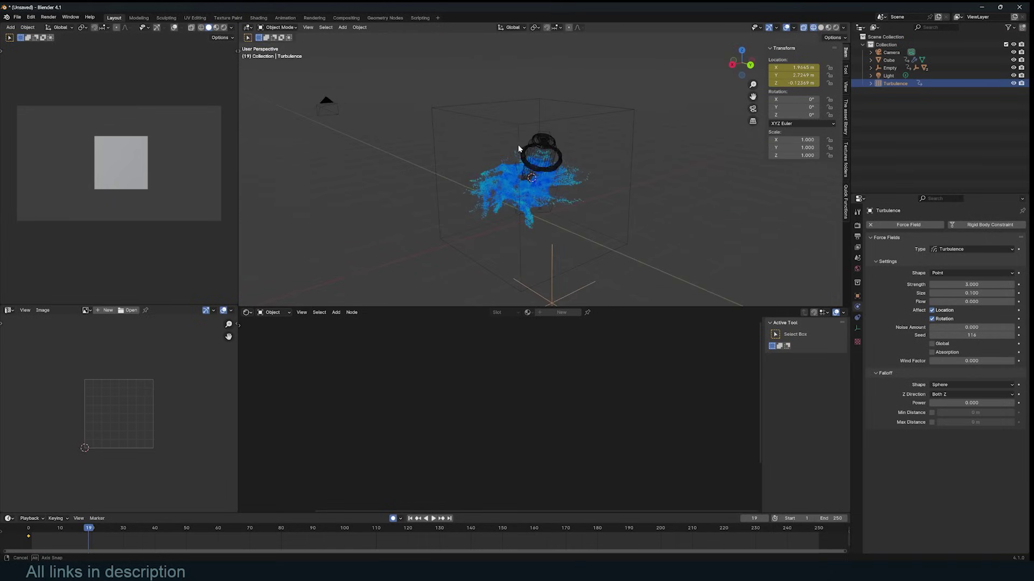
Set the turbulence field's strength to 2 and replay the simulation from the start.
click(933, 285)
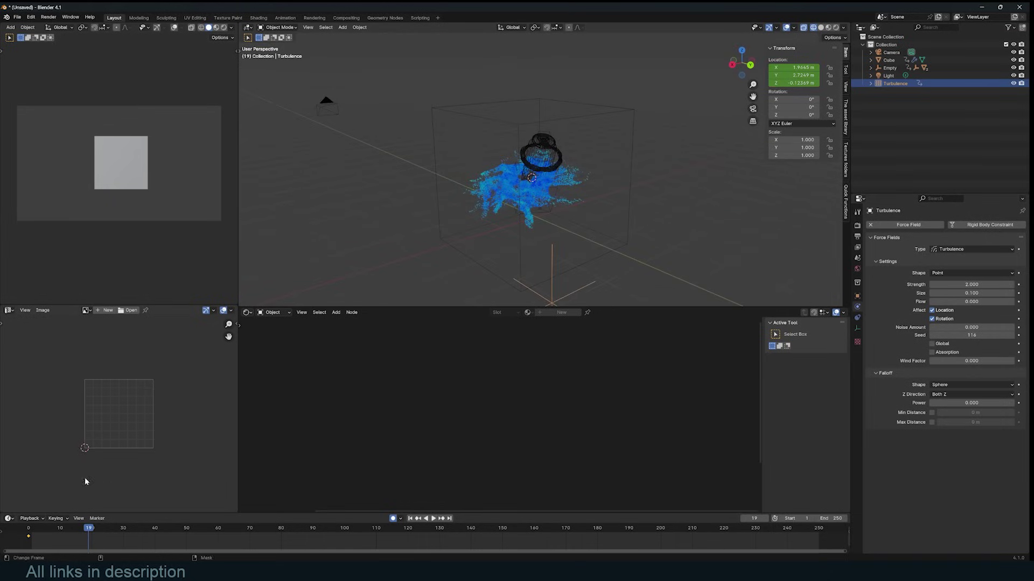
key(shift+Left)
key(space)
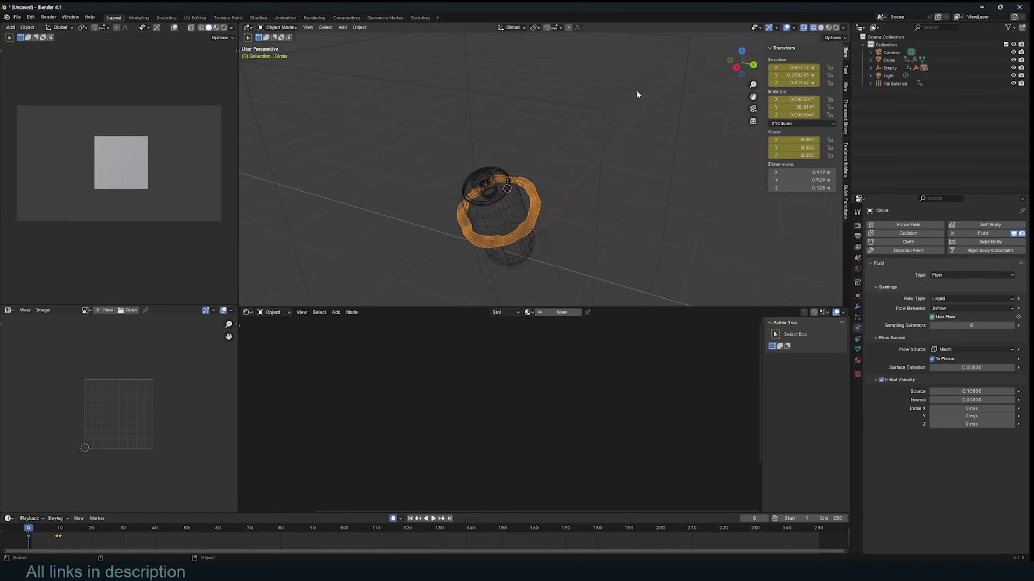
Select the cube fluid domain and enable Mesh generation for its liquid.
click(677, 118)
scroll(932, 375, down, 5)
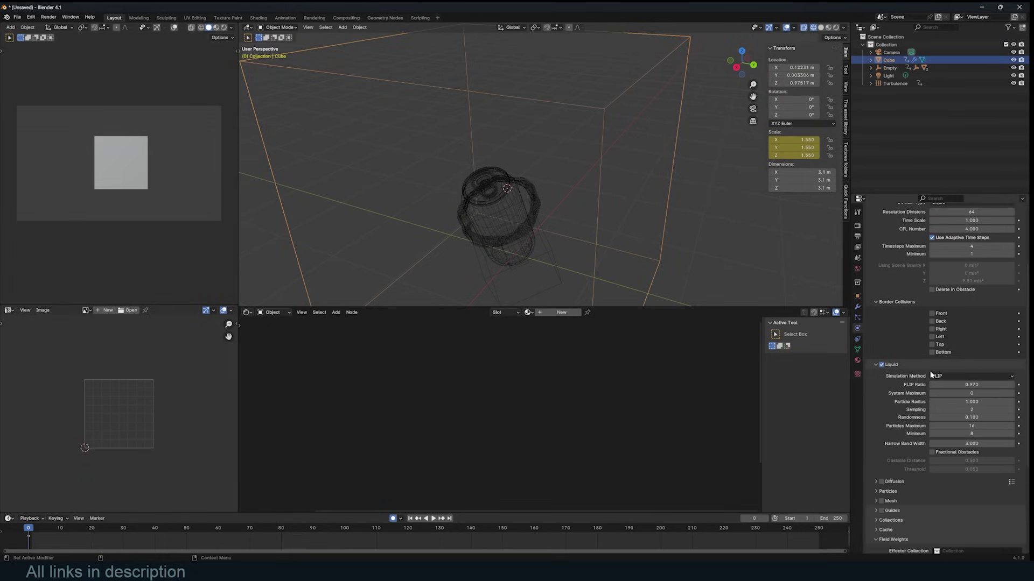
scroll(906, 420, down, 3)
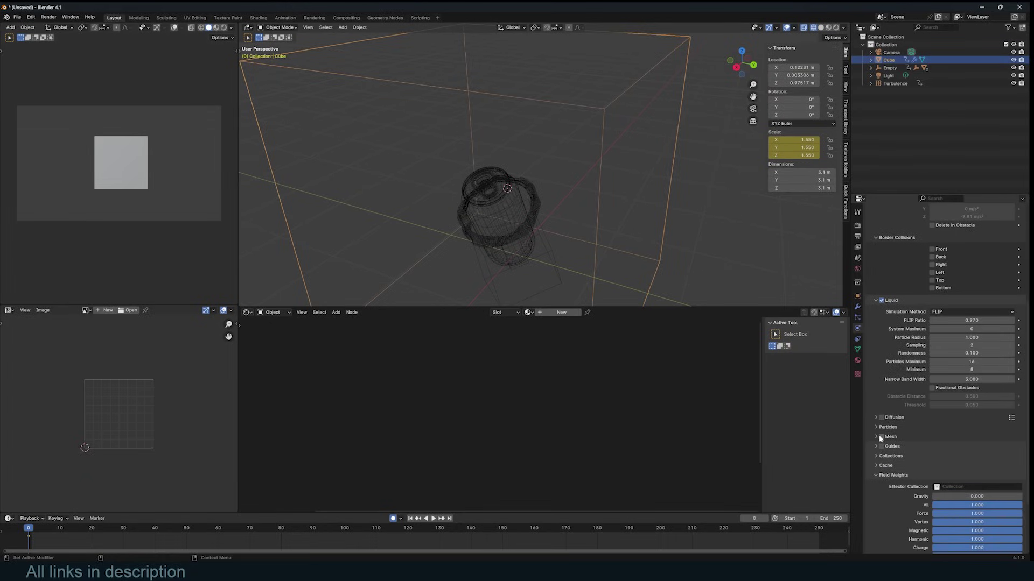
click(886, 437)
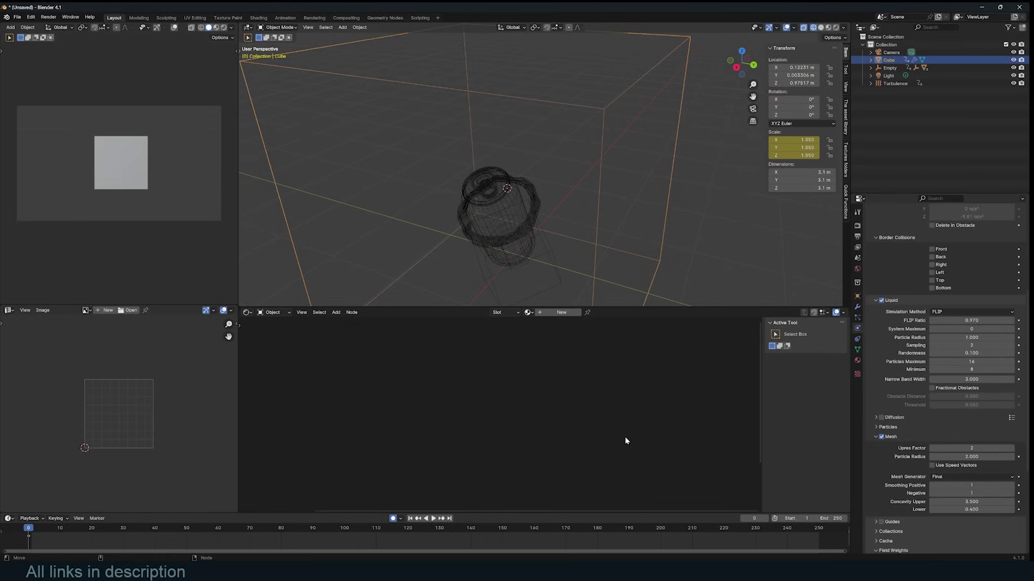
Switch the viewport from wireframe to solid shading and play the meshed splash simulation up to frame 16.
key(space)
key(space)
key(z)
click(583, 199)
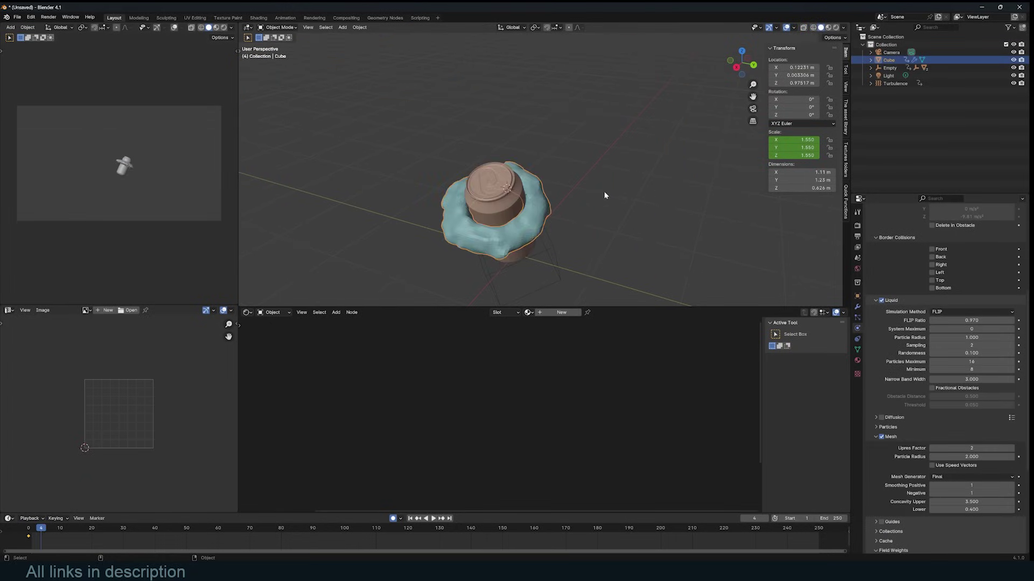
middle_drag(607, 195, 634, 170)
key(space)
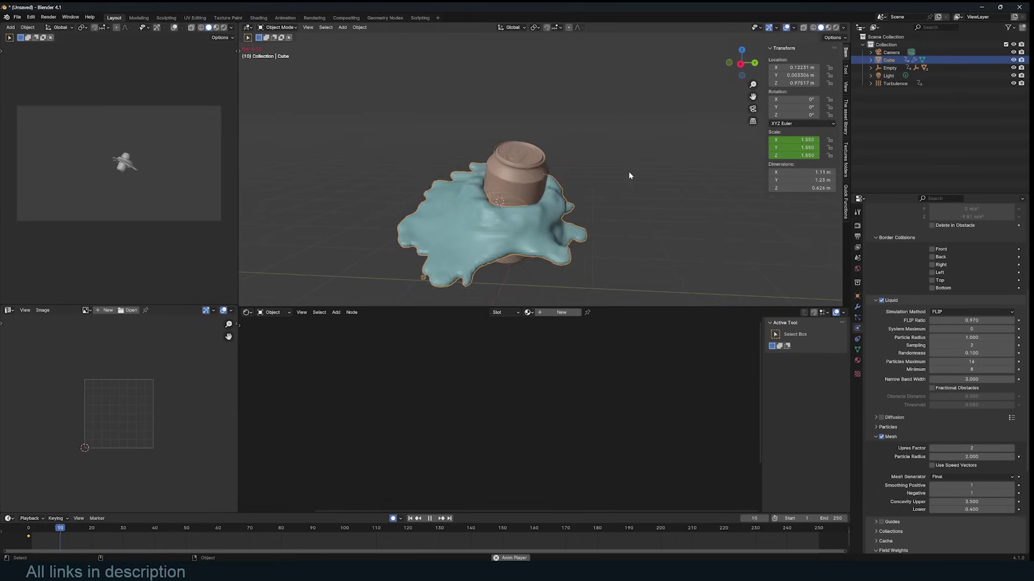
key(space)
Set the fluid domain's Resolution Divisions to 128 and replay the simulation from the start.
scroll(970, 317, up, 8)
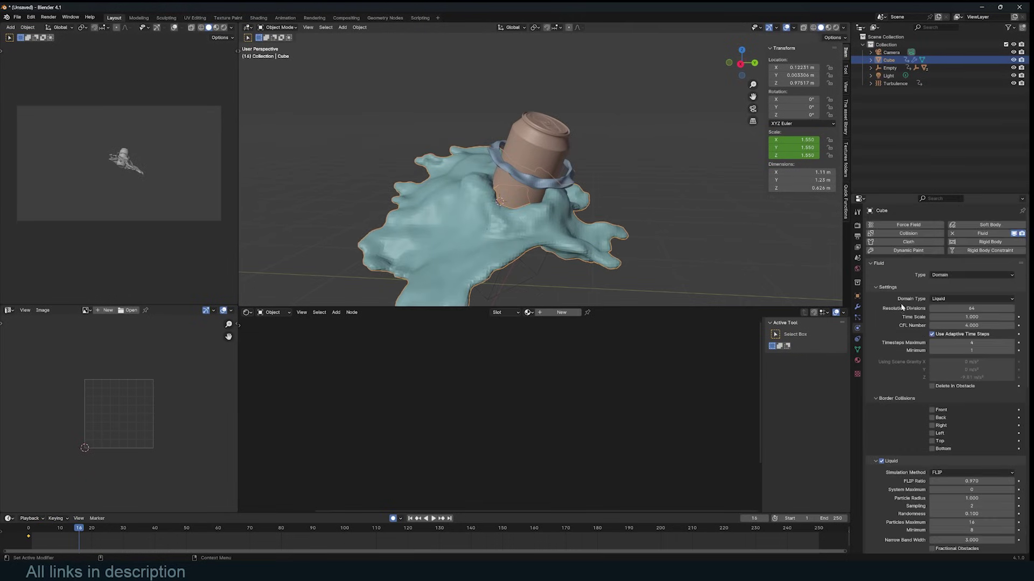
click(971, 308)
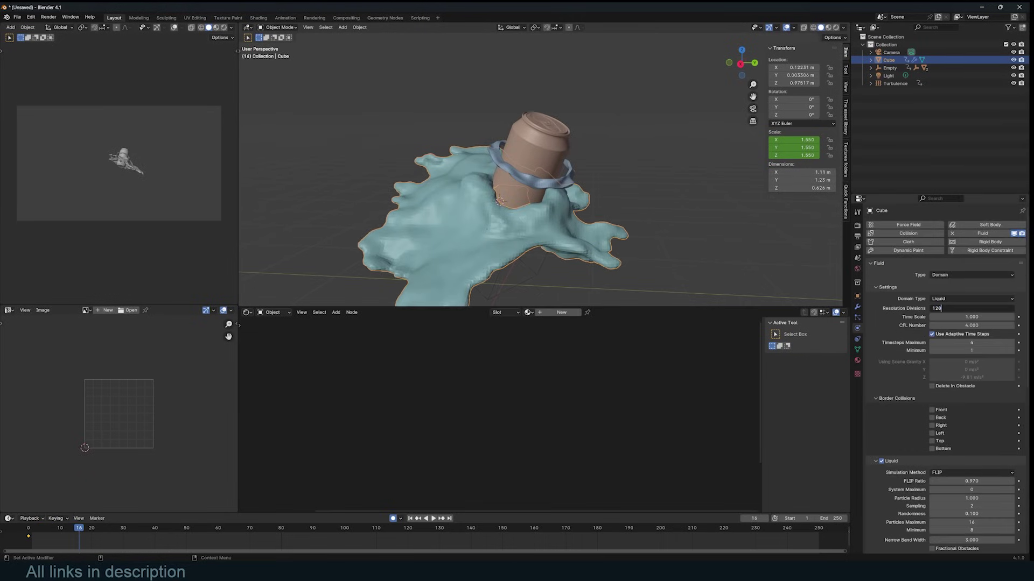
key(Return)
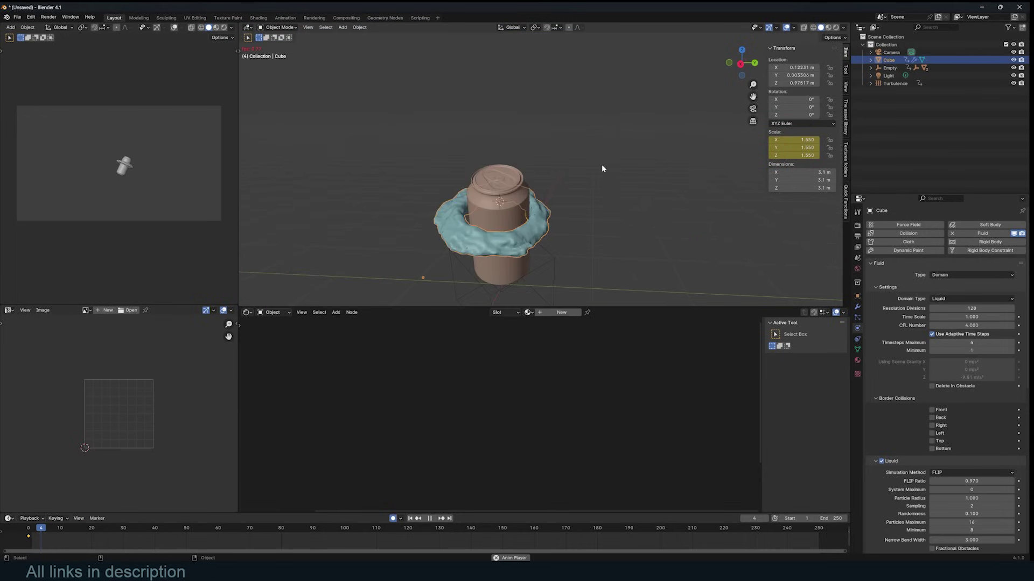
key(space)
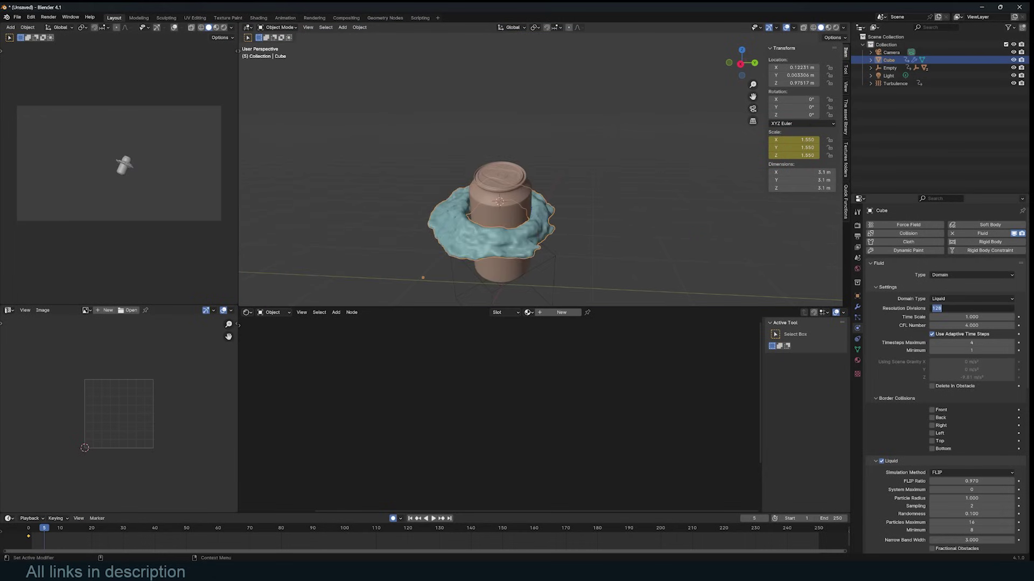
Return the fluid domain's Resolution Divisions to 64 and replay the simulation from the start.
key(Return)
key(shift+Left)
key(space)
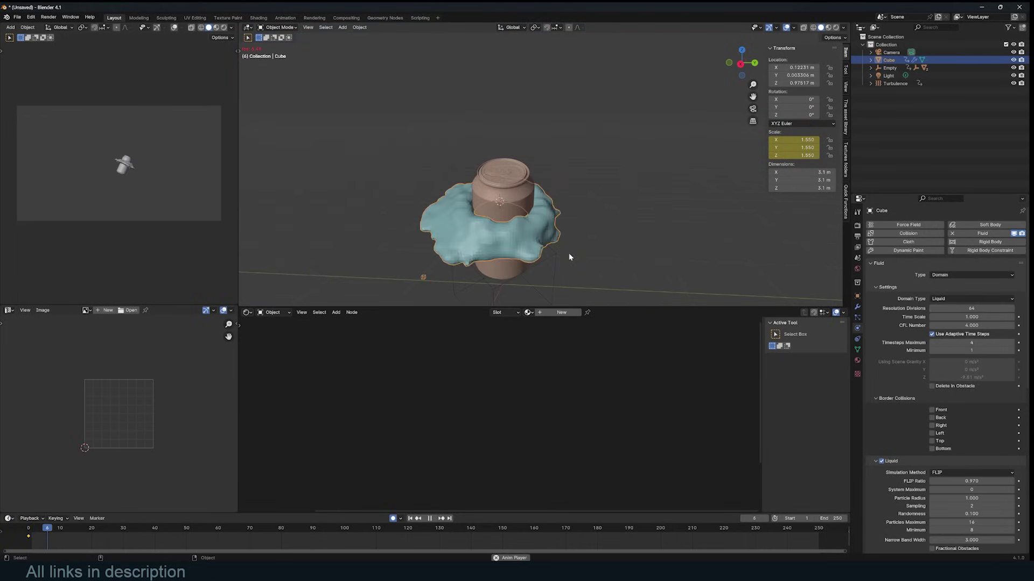
key(space)
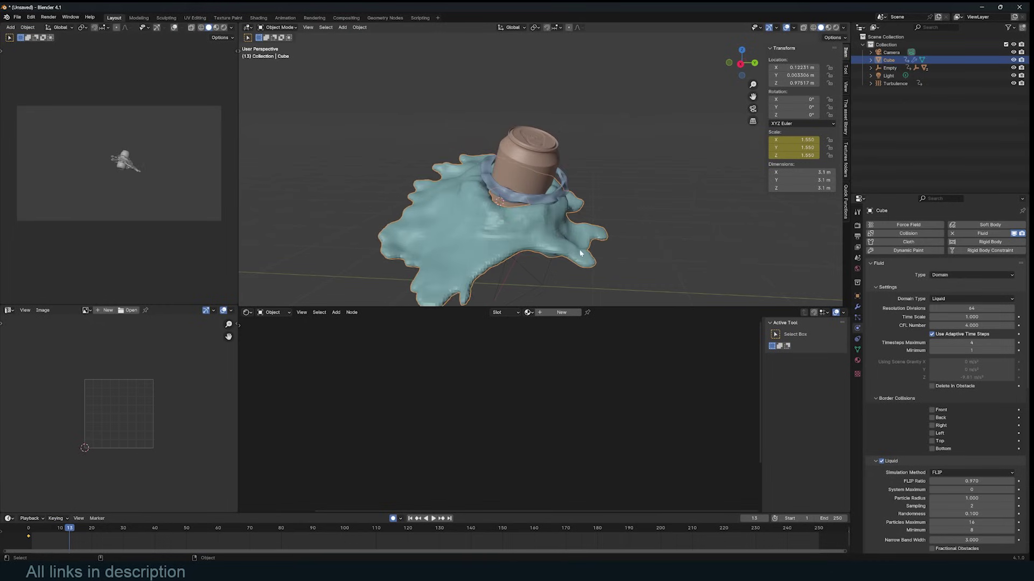
Move the inflow ring's two Use Flow keyframes earlier, to about frames 4 and 5, and replay the simulation from the start.
click(534, 196)
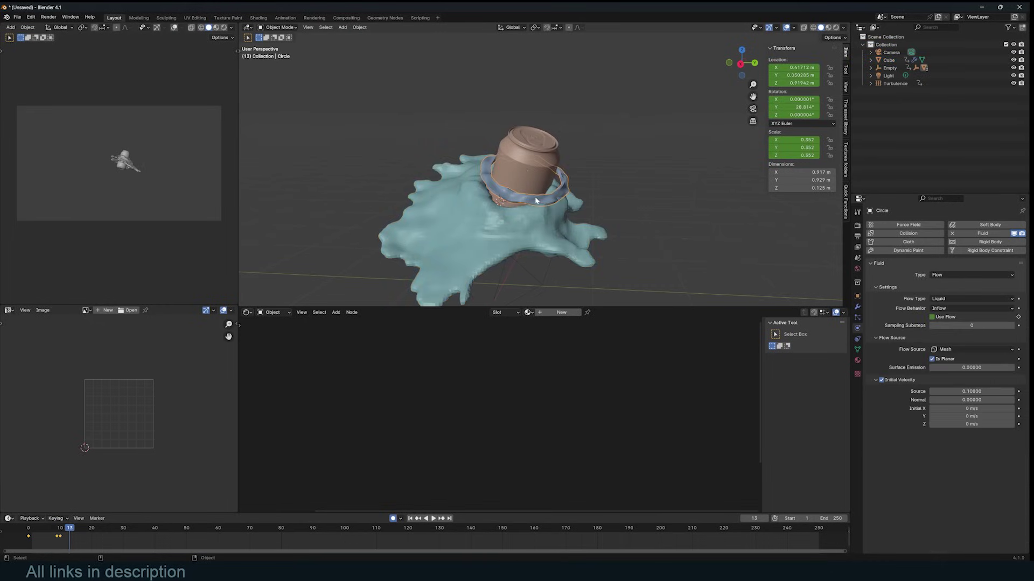
key(g)
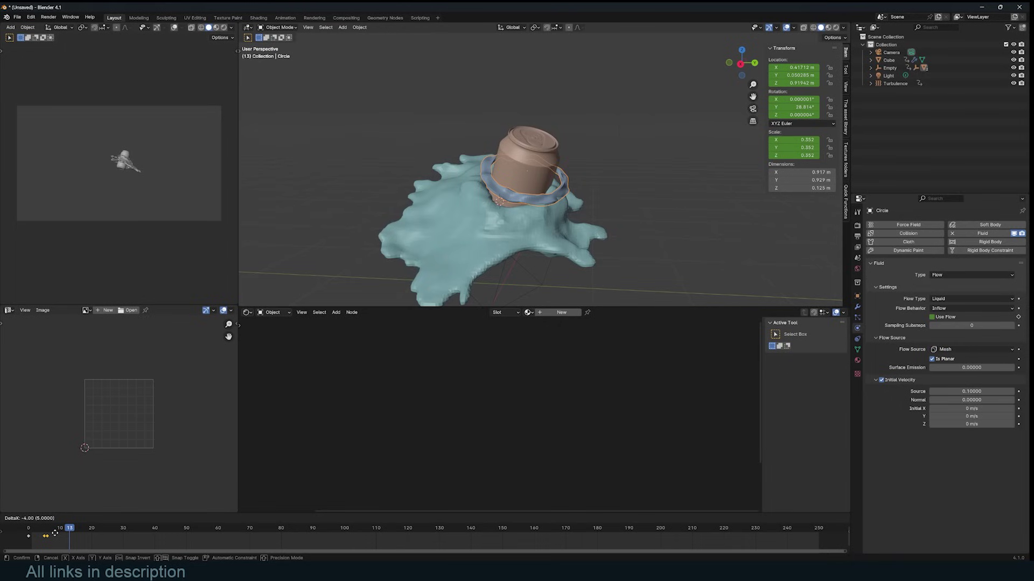
click(51, 533)
click(28, 530)
key(space)
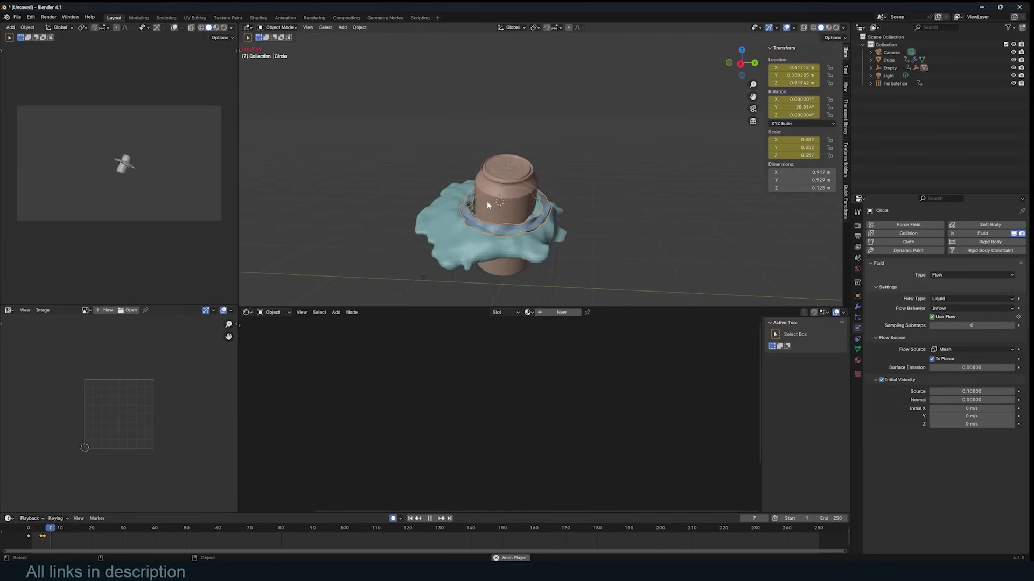
key(space)
key(space)
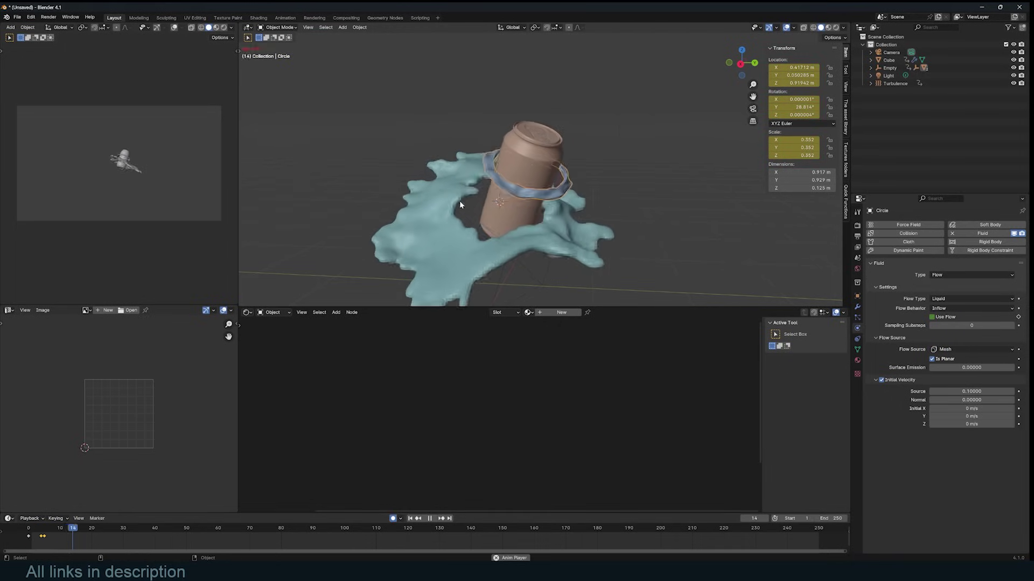
key(space)
Set the inflow ring's Source initial velocity to 0.3 and replay the simulation from the start.
middle_drag(526, 193, 478, 198)
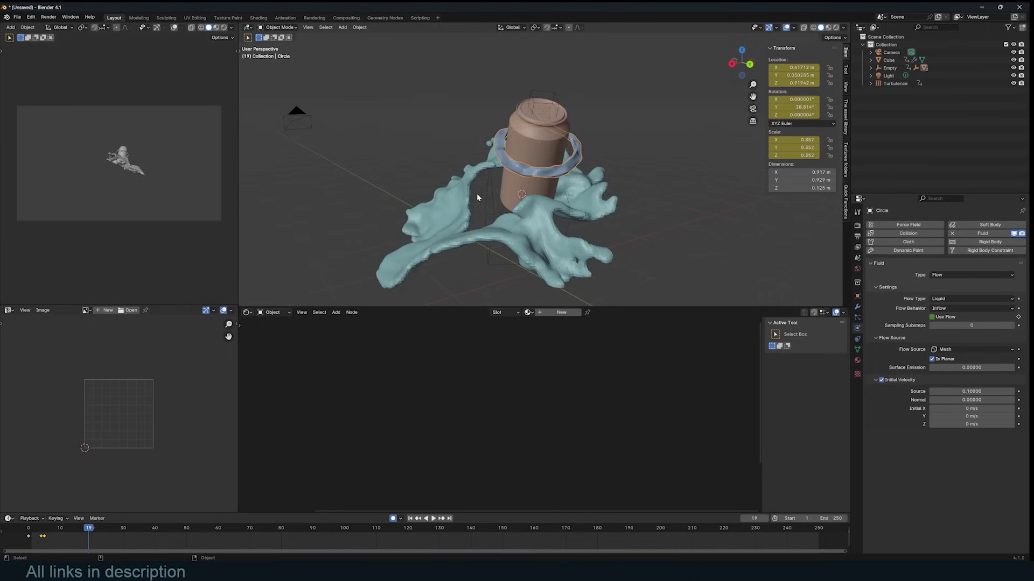
click(531, 237)
scroll(1006, 412, down, 5)
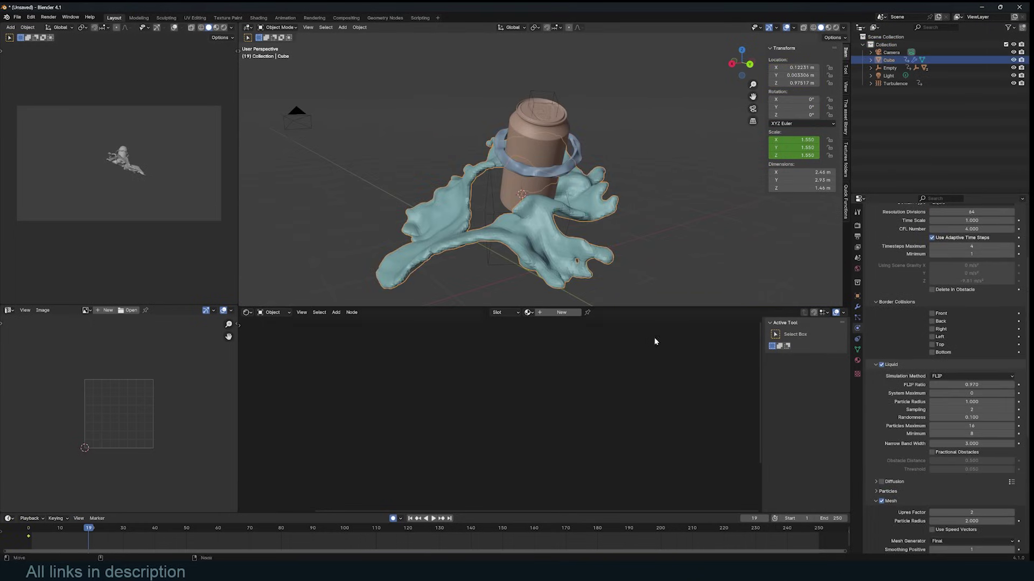
click(529, 170)
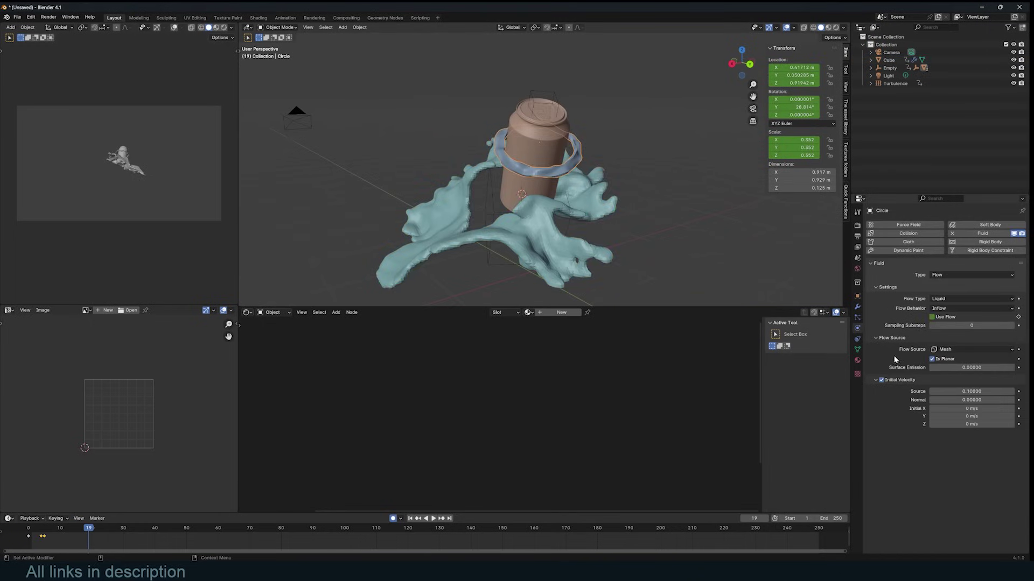
double_click(971, 391)
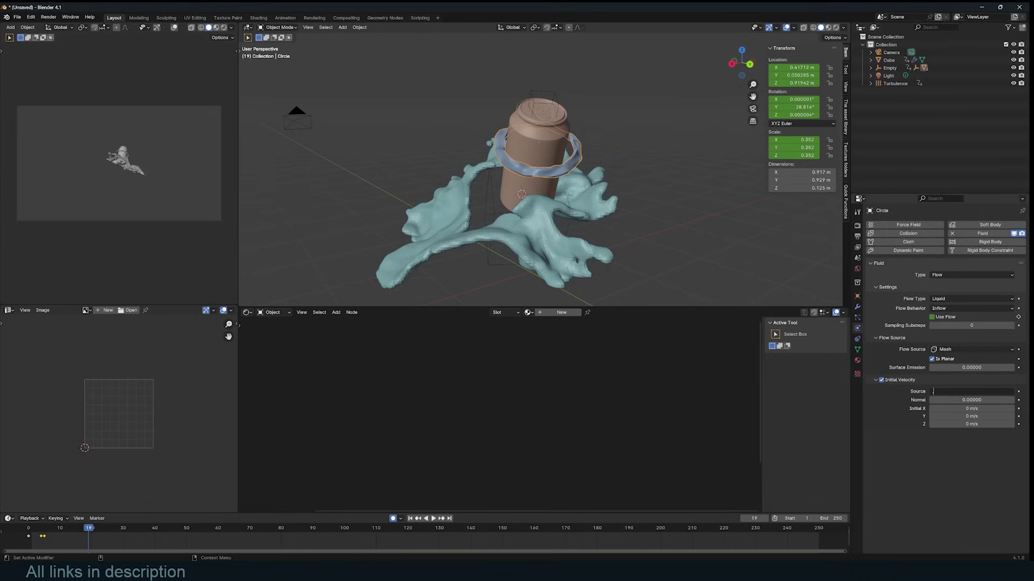
text(.3)
key(Return)
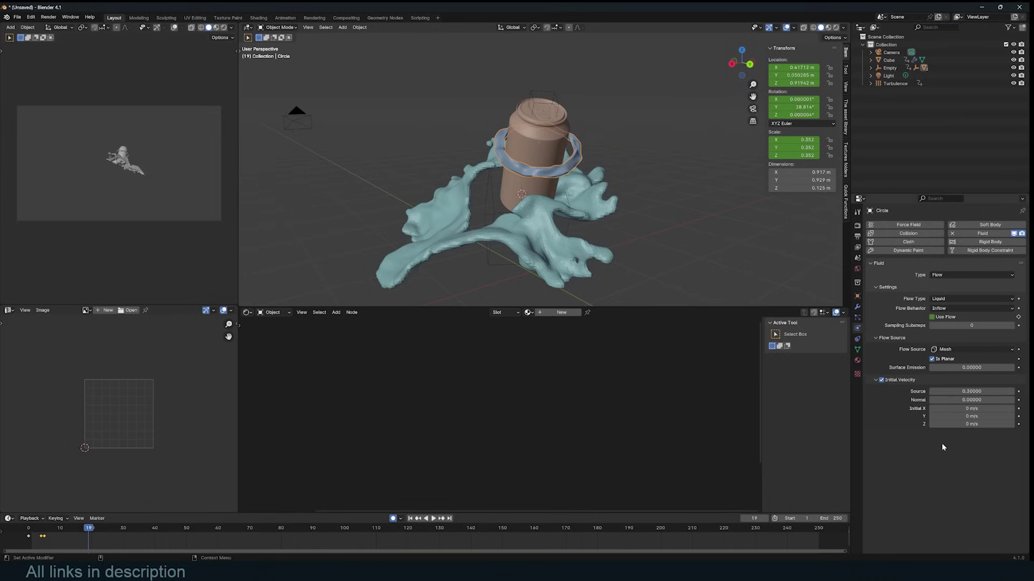
click(28, 528)
key(space)
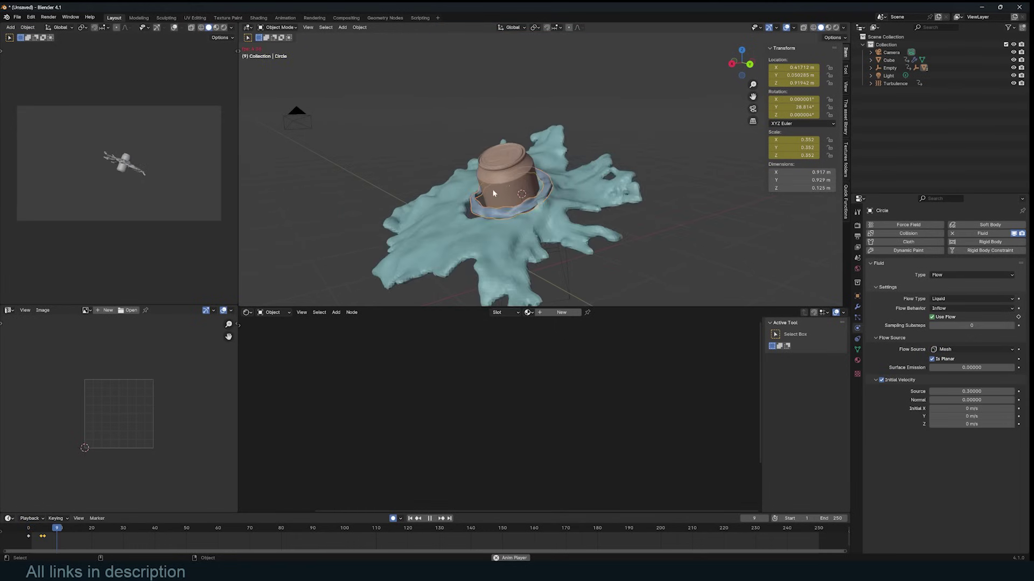
key(space)
Select the cube fluid domain and review its liquid and mesh settings.
middle_drag(492, 201, 554, 232)
click(571, 243)
scroll(916, 419, down, 3)
scroll(917, 422, down, 6)
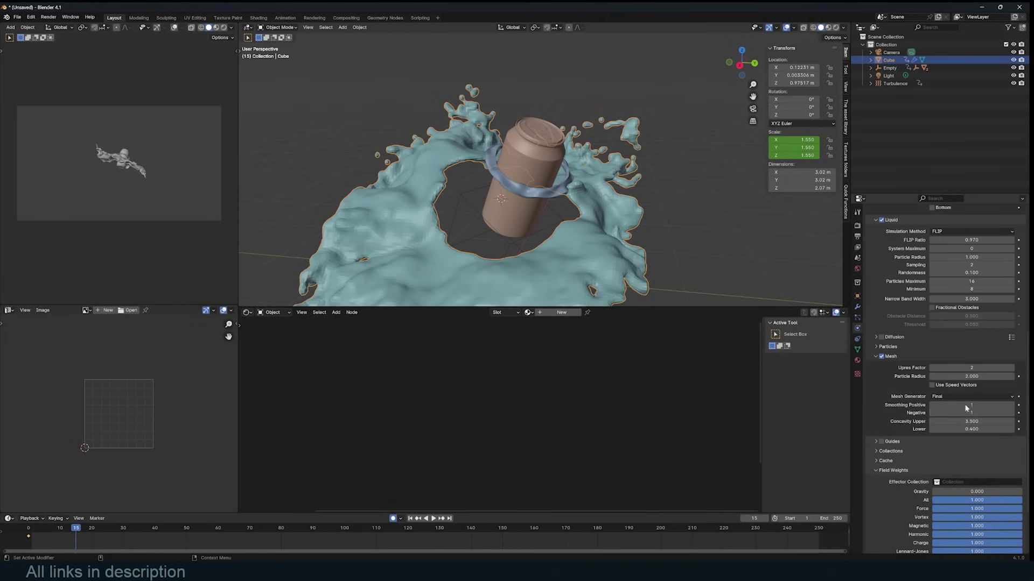
scroll(477, 211, down, 2)
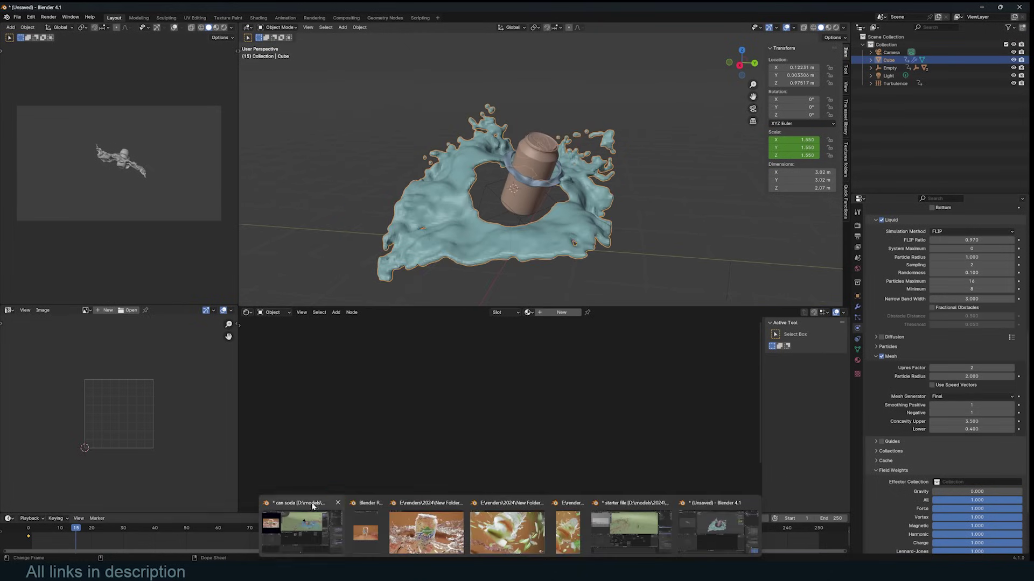
Switch to the finished can soda project and examine the liquid, mesh and cache settings of its fluid domain.
click(295, 519)
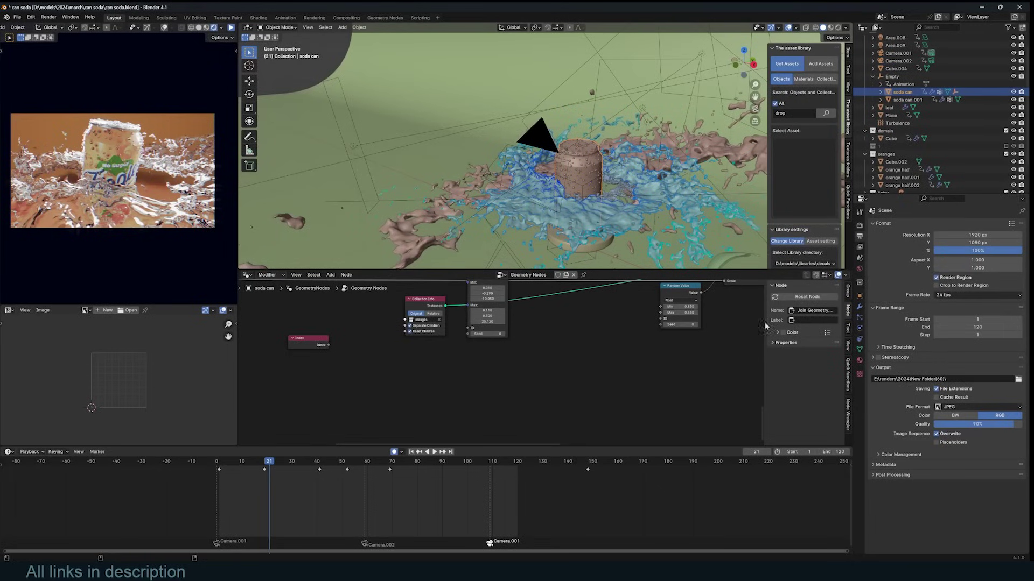
click(637, 251)
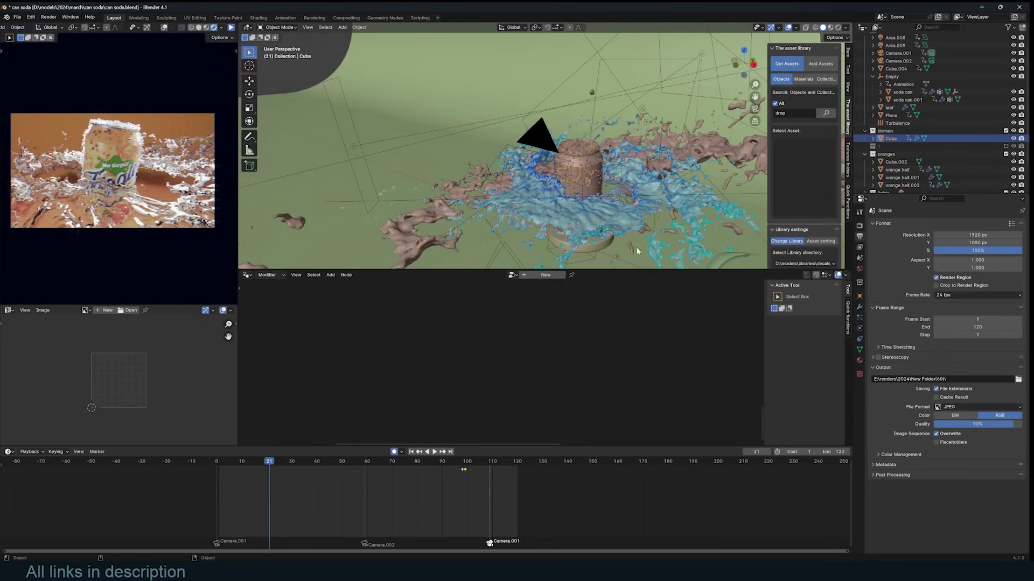
click(860, 328)
scroll(964, 476, down, 10)
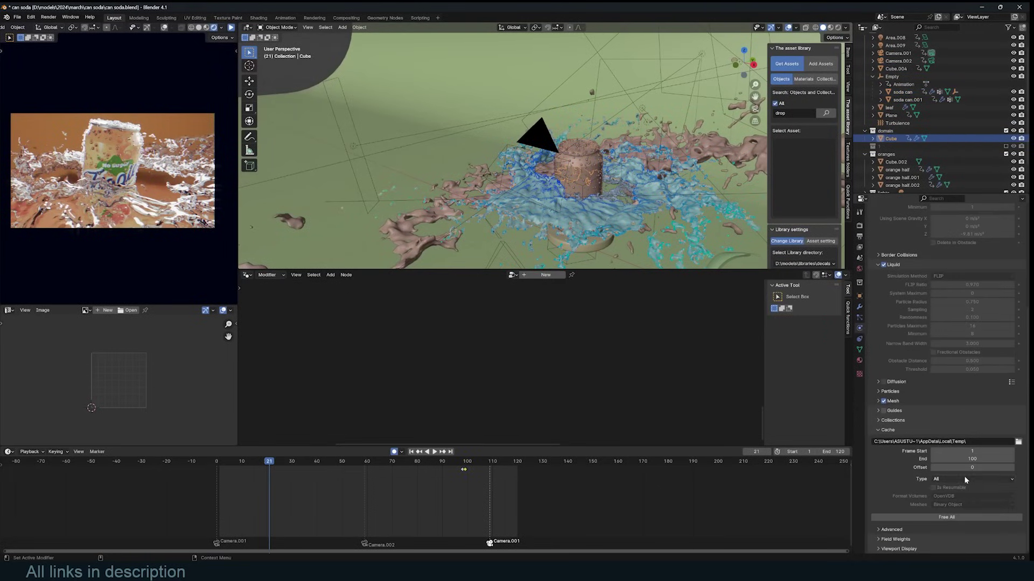
click(904, 403)
scroll(925, 480, down, 3)
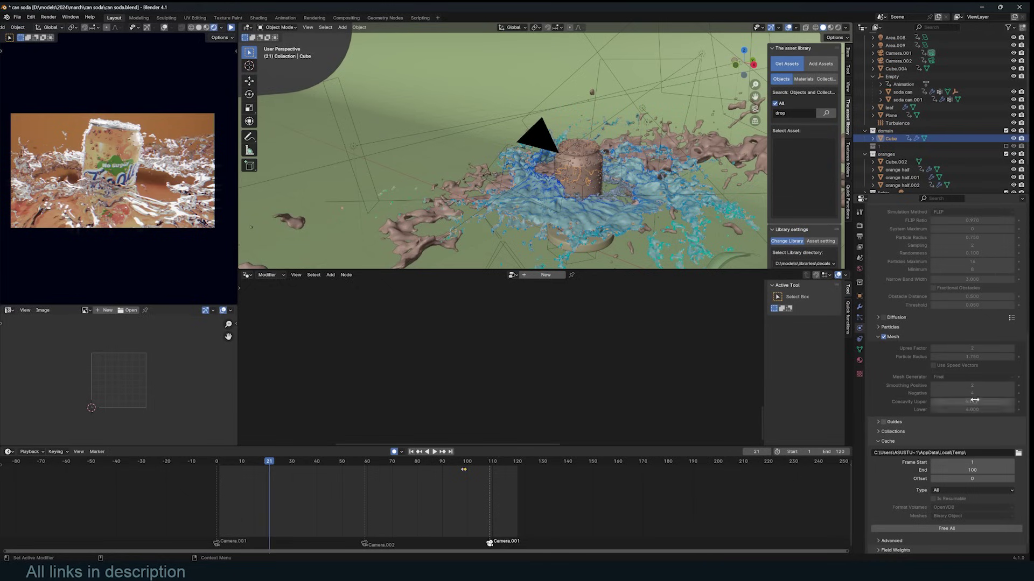
scroll(938, 374, up, 3)
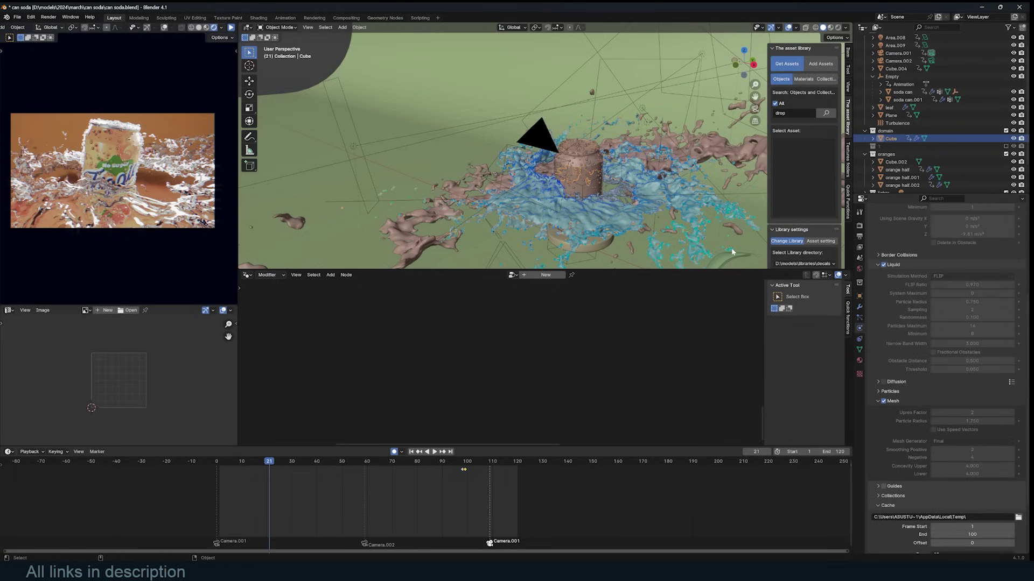
scroll(974, 315, up, 6)
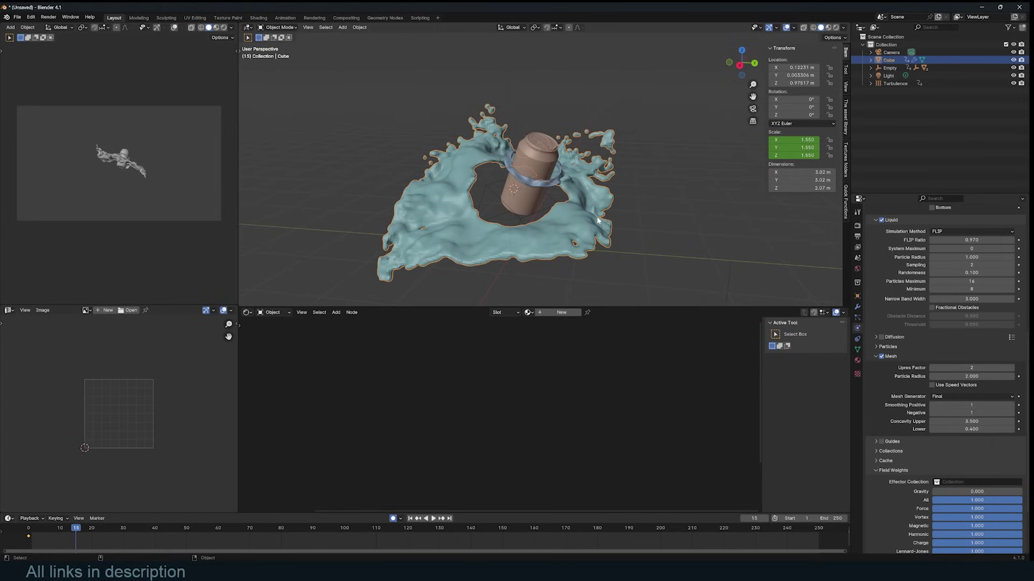
Switch back to the unsaved project, review the domain's settings and replay the splash simulation from the start.
middle_drag(601, 220, 436, 115)
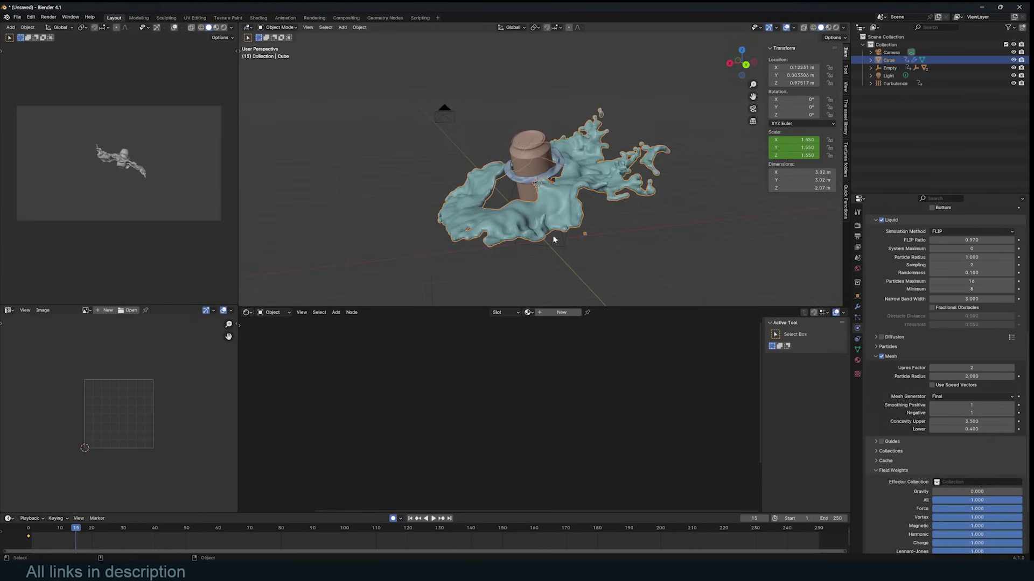
scroll(951, 221, up, 5)
scroll(952, 221, down, 3)
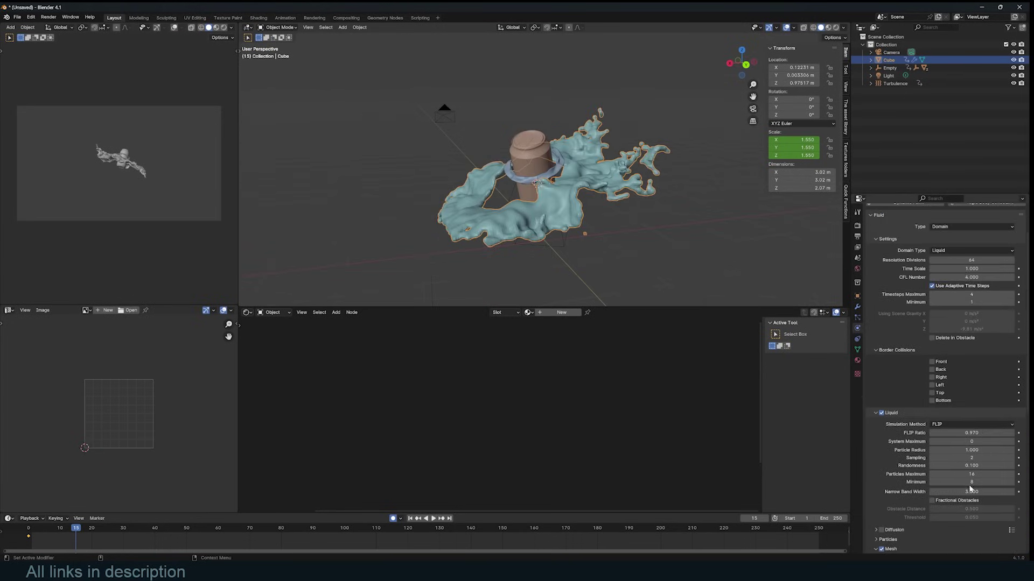
scroll(967, 493, down, 3)
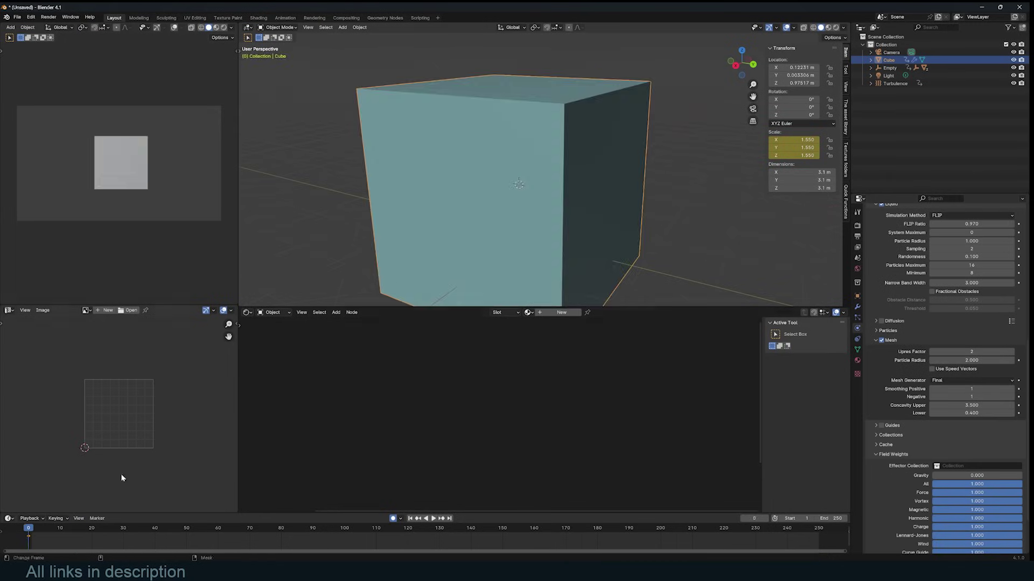
key(space)
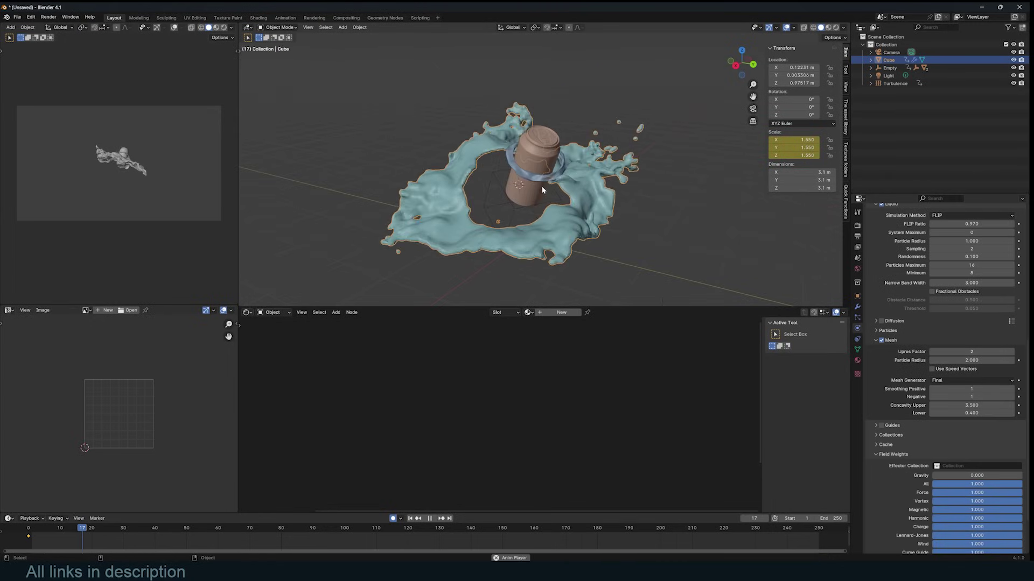
key(space)
key(space)
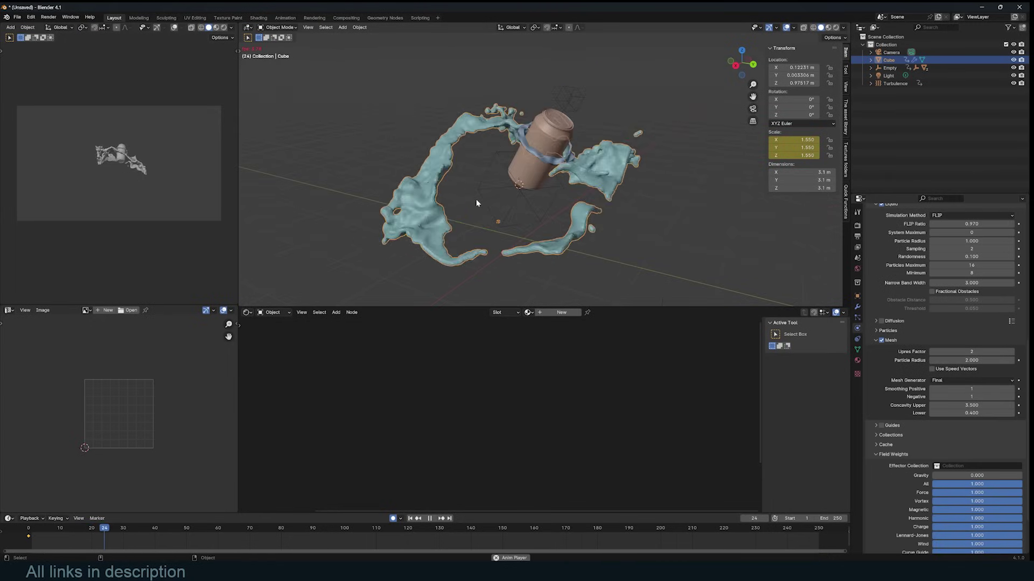
key(space)
Review the domain's border collisions, continue playback past frame 40, and scrub the timeline back to frame 16.
scroll(478, 203, down, 3)
scroll(891, 301, up, 5)
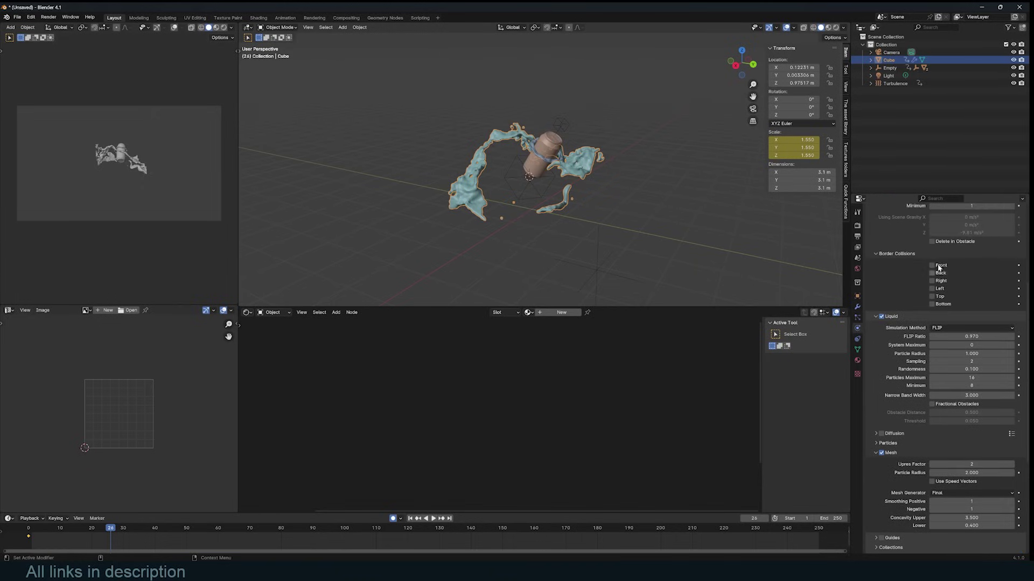
key(space)
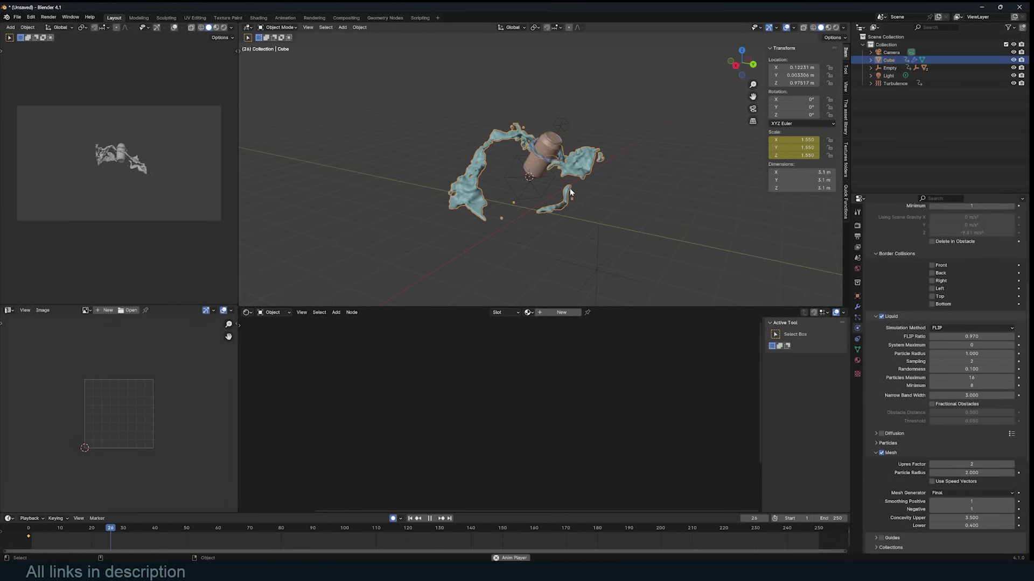
key(space)
key(space)
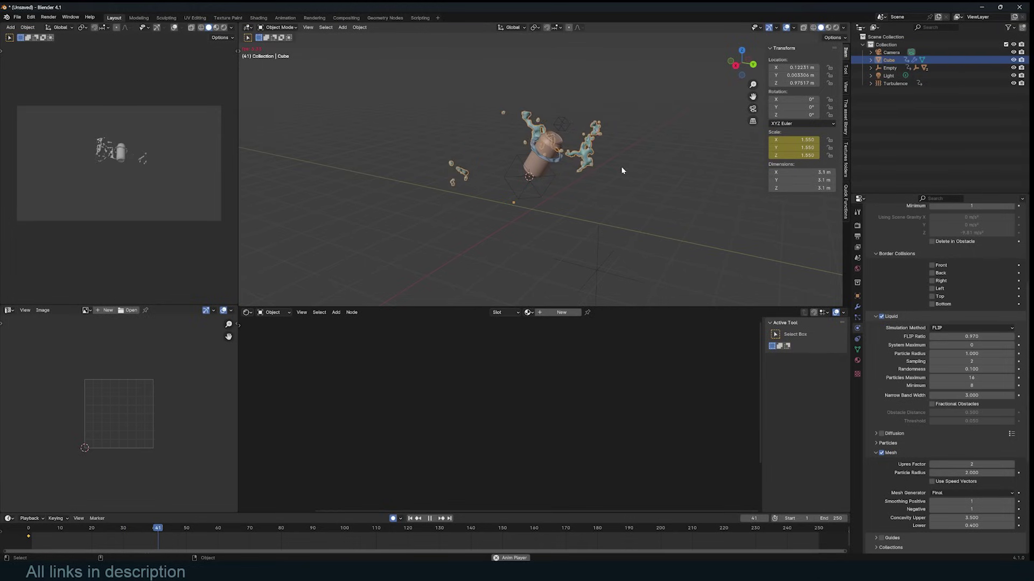
key(space)
drag(165, 539, 79, 538)
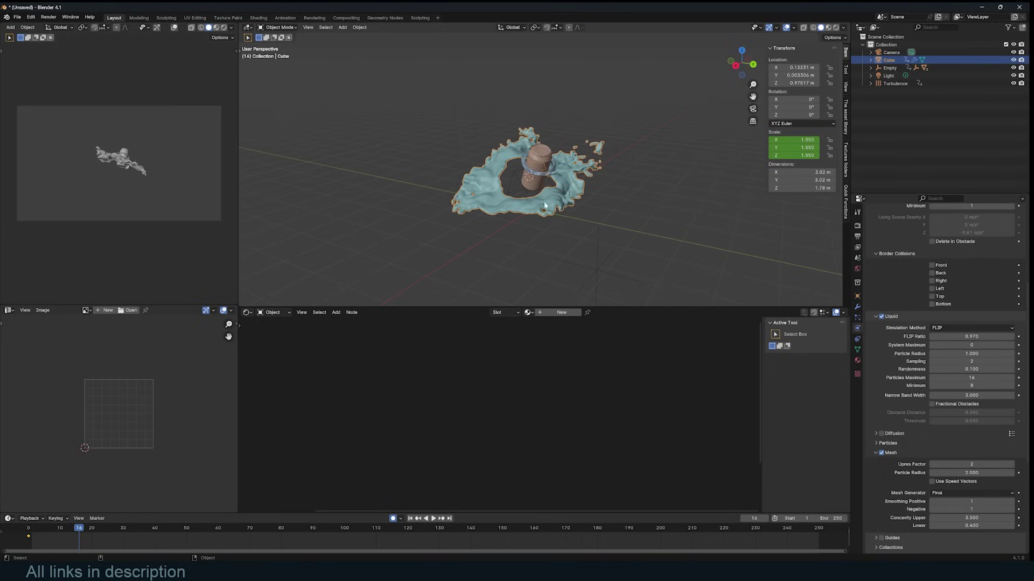
Set the playhead to frame 15 to pick a moment of the splash around the can.
scroll(537, 218, up, 4)
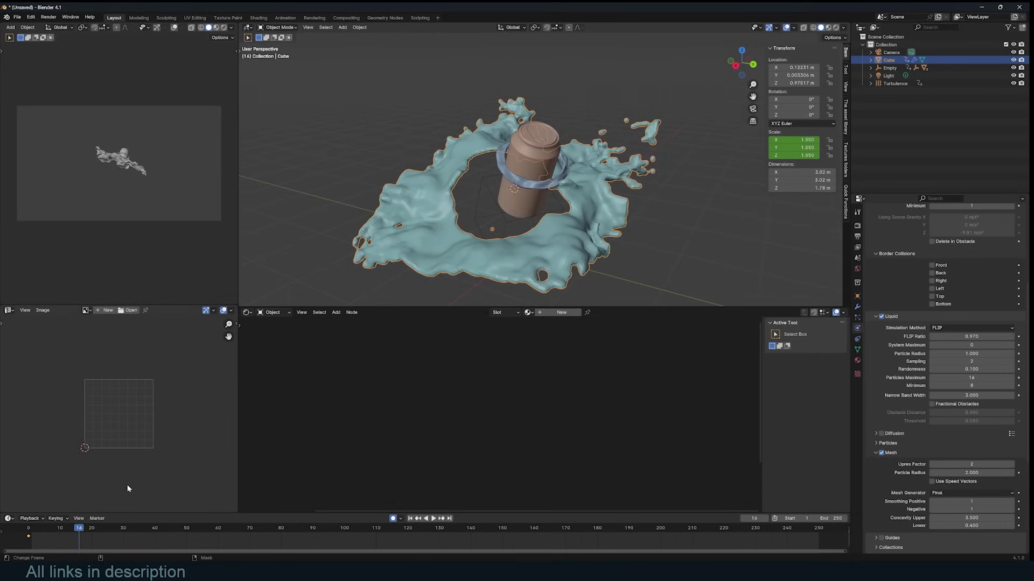
mouse_move(80, 530)
mouse_down()
mouse_move(48, 532)
mouse_move(76, 532)
mouse_up()
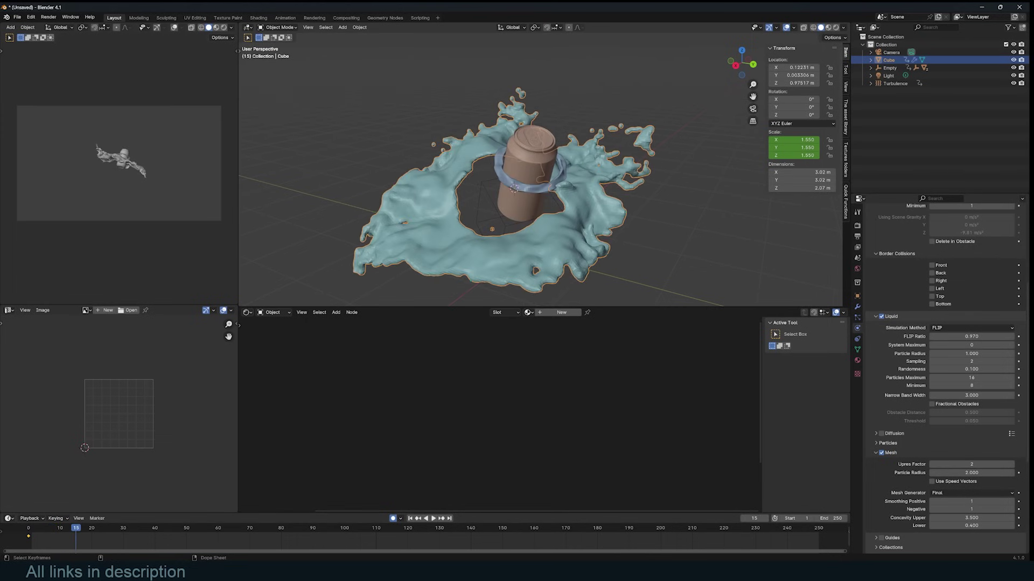
Switch to the finished can soda project and examine the static splash mesh surrounding the can.
click(419, 530)
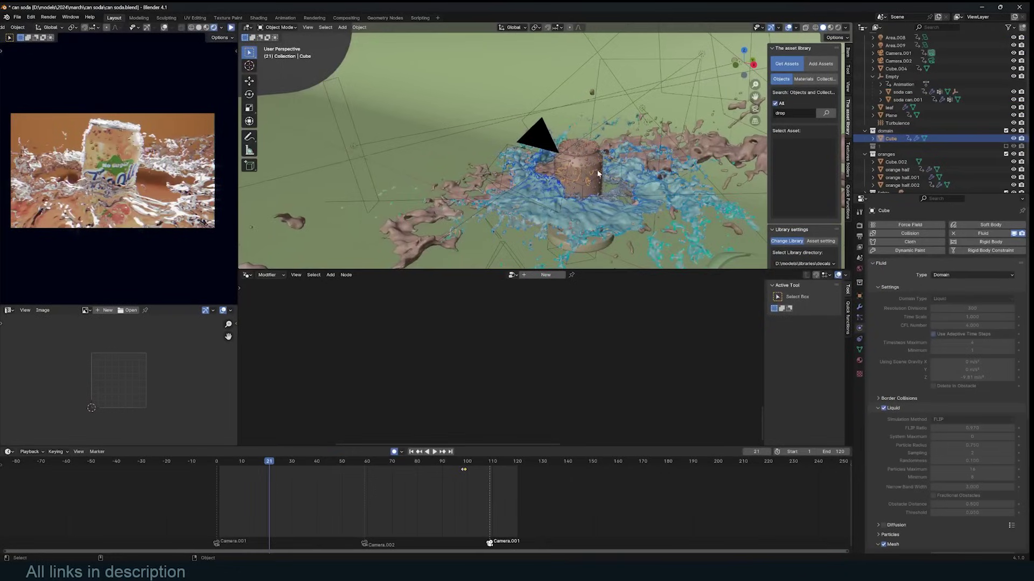
middle_drag(598, 173, 589, 157)
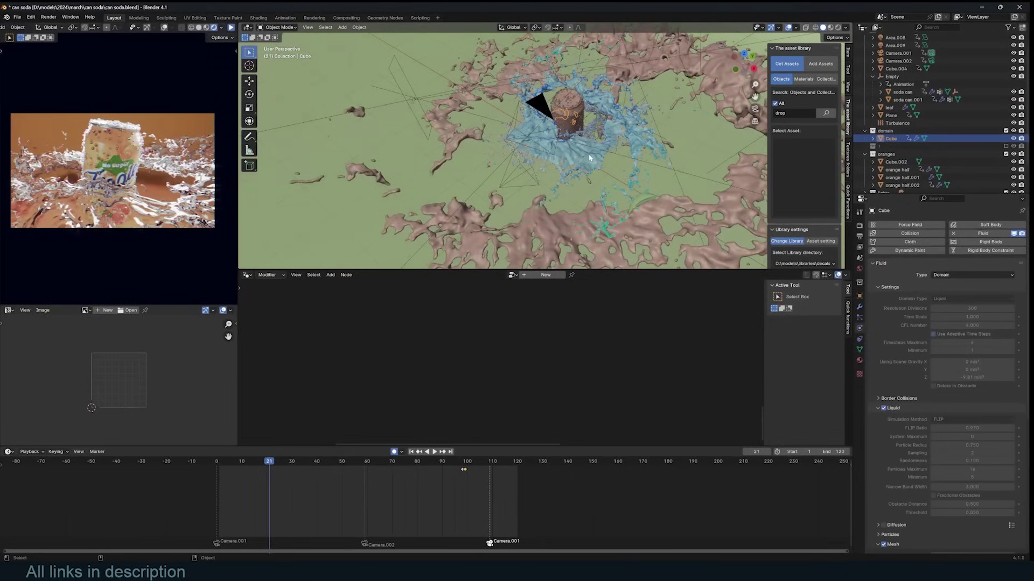
scroll(589, 154, down, 8)
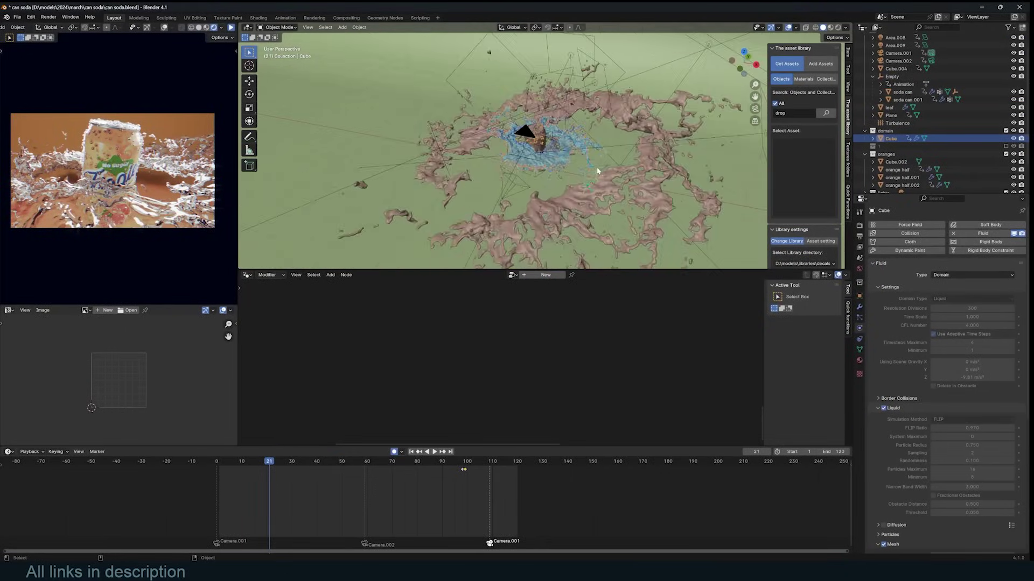
middle_drag(597, 178, 580, 130)
click(641, 156)
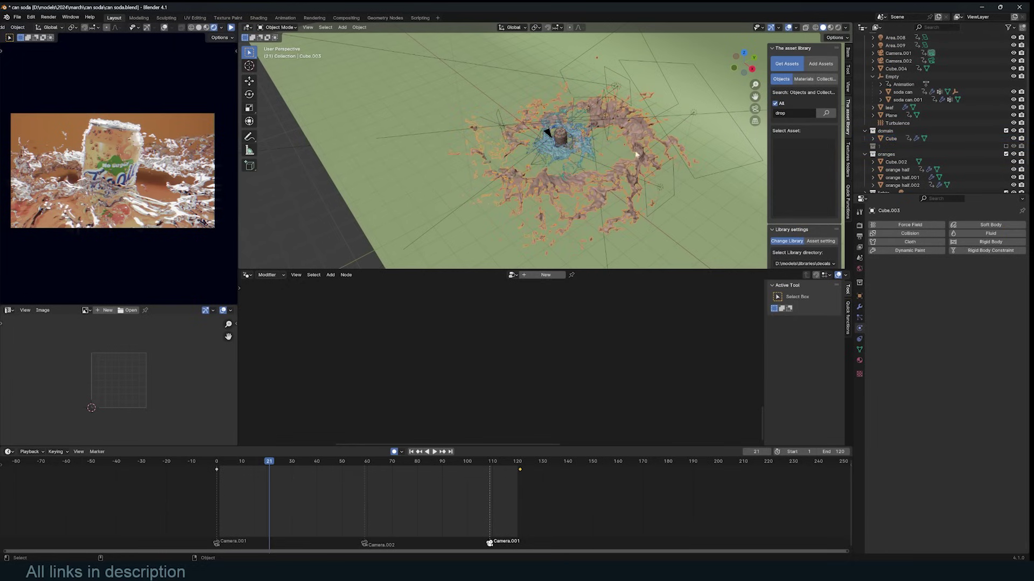
mouse_move(518, 551)
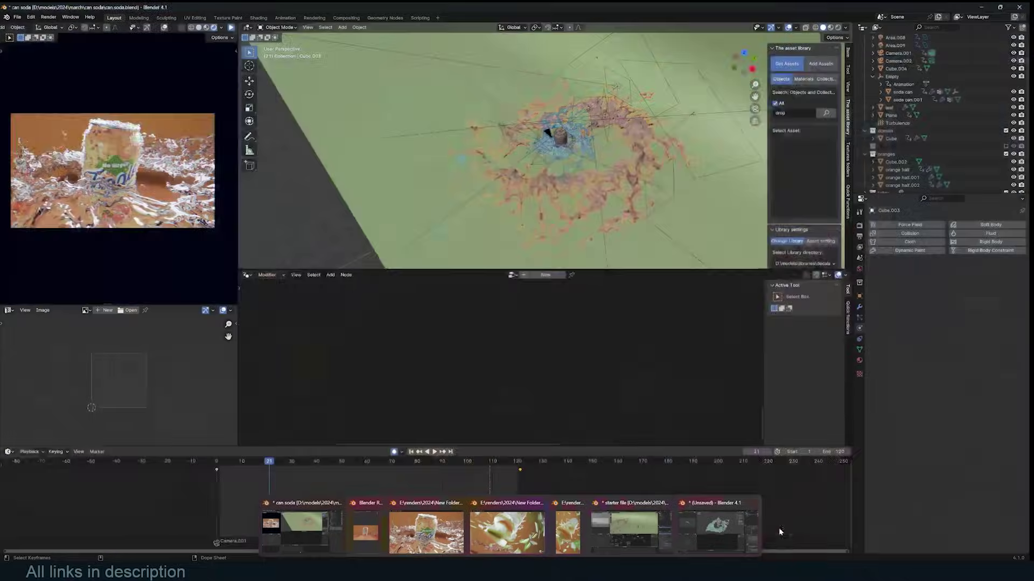
Switch back to the unsaved project, duplicate the fluid domain in place and apply its Fluid and Liquid Particle System modifiers.
click(746, 528)
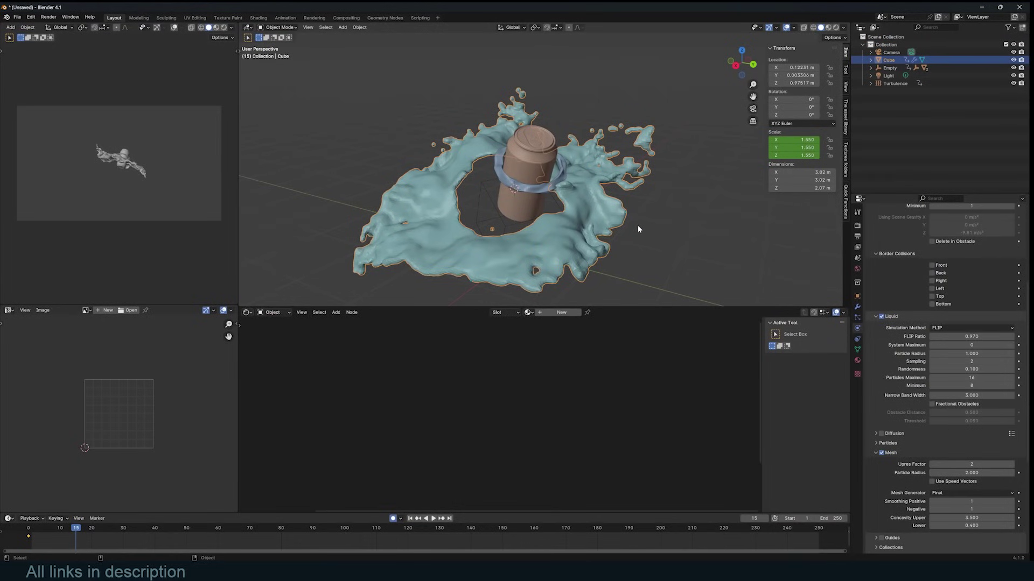
key(shift+d)
right_click(652, 207)
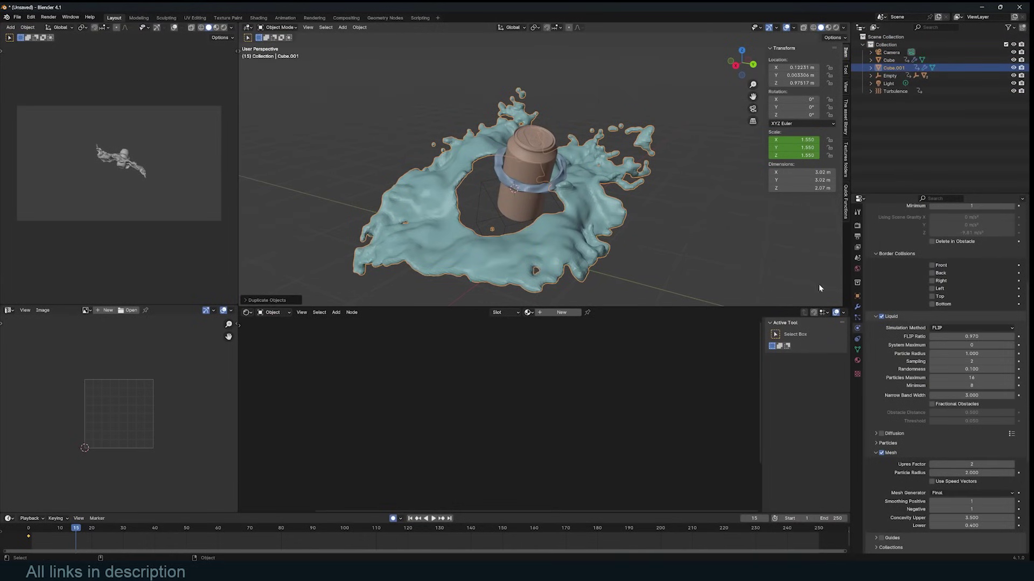
click(857, 306)
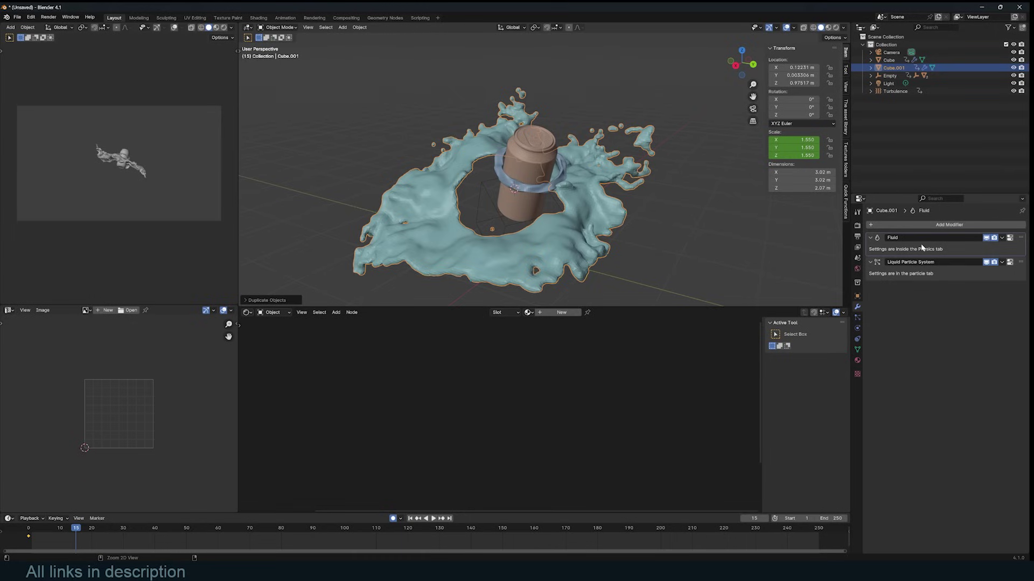
key(ctrl+a)
key(ctrl+a)
Move the duplicated splash mesh away from the can and check its geometry in Edit Mode.
key(g)
right_click(565, 188)
scroll(571, 175, down, 4)
key(g)
click(717, 177)
key(Tab)
key(Tab)
shift+middle_drag(726, 205, 599, 207)
scroll(647, 192, up, 2)
click(617, 202)
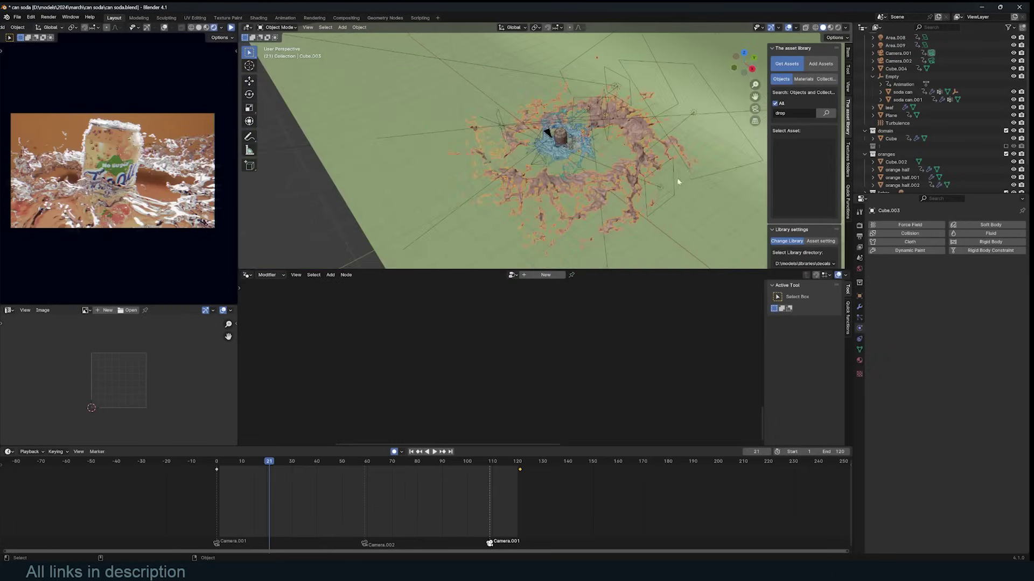
In the finished can soda project, view the splashes through the camera and look at the rendered close-up of the can.
middle_drag(677, 177, 732, 210)
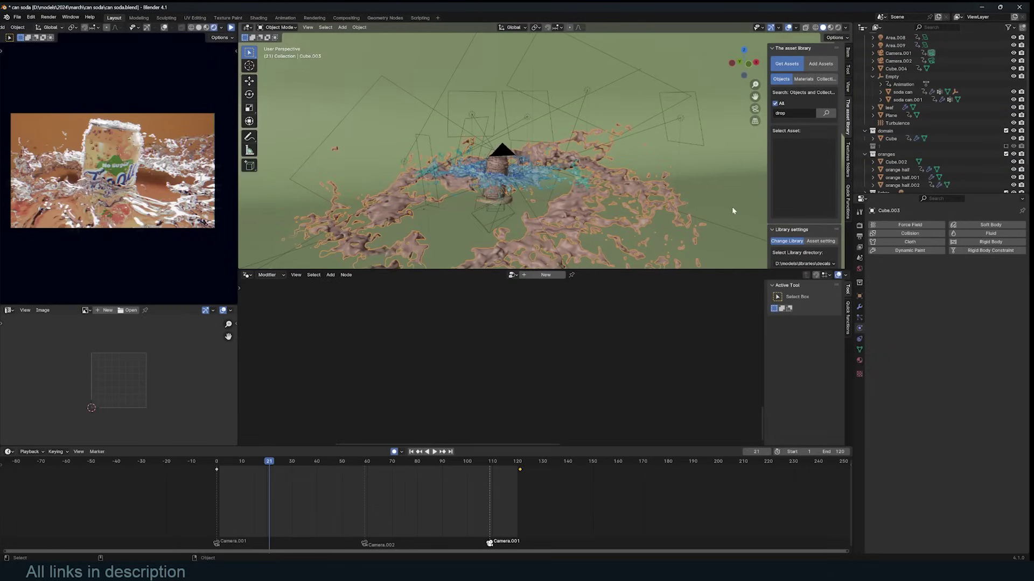
key(KP_0)
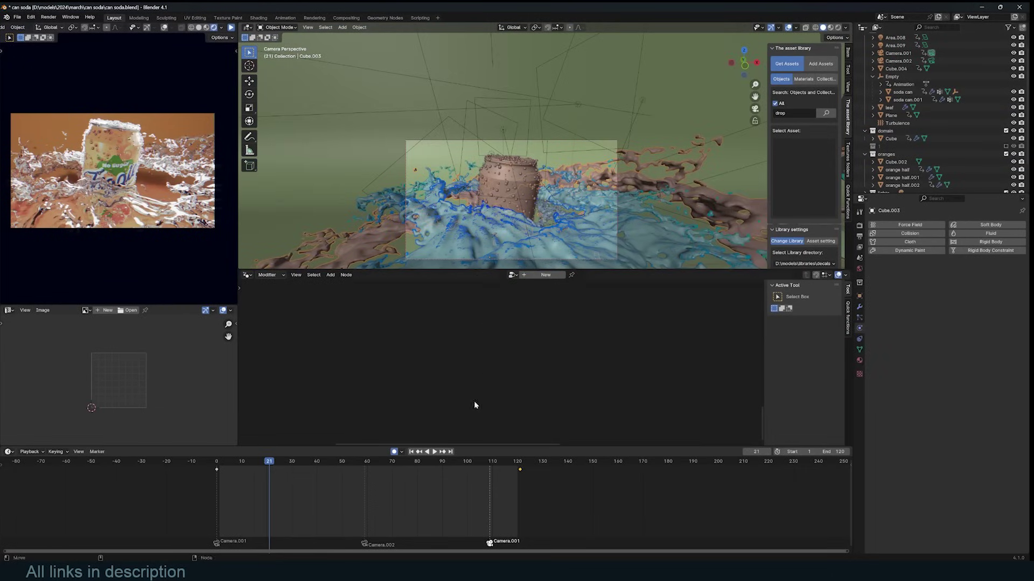
mouse_move(511, 572)
click(423, 534)
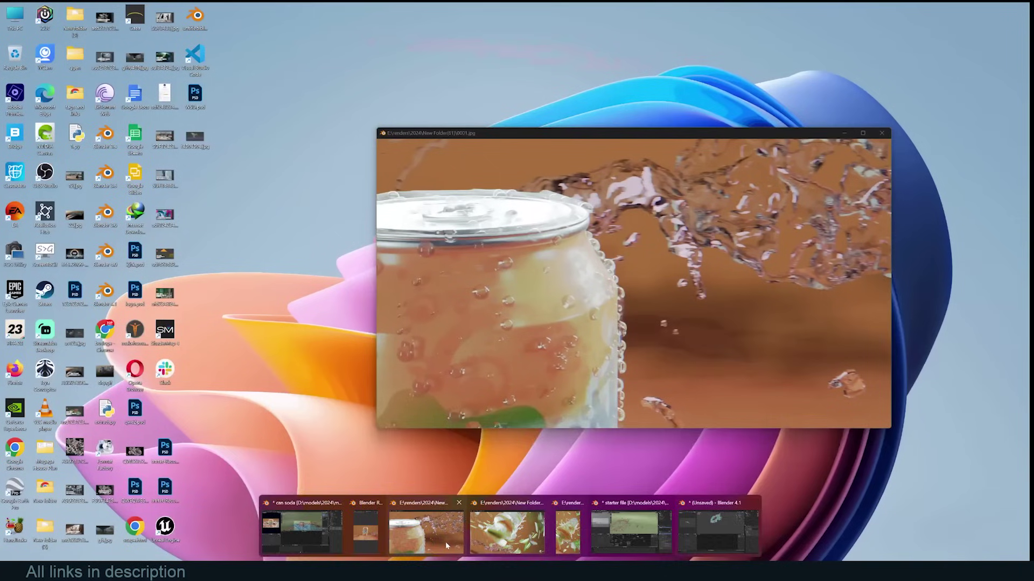
click(445, 541)
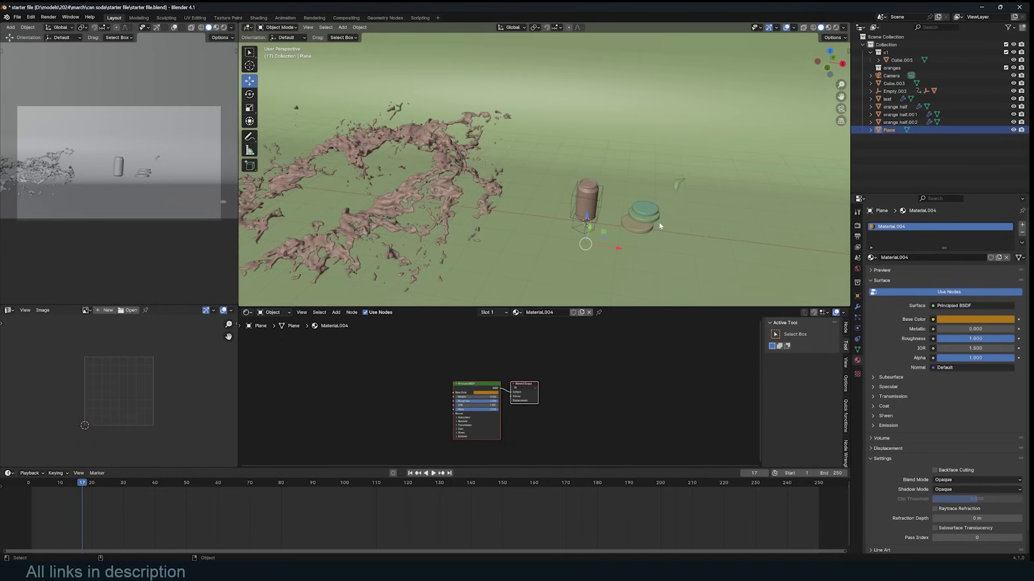
In the starter file, select the three orange halves and the leaf and copy them.
scroll(660, 226, up, 3)
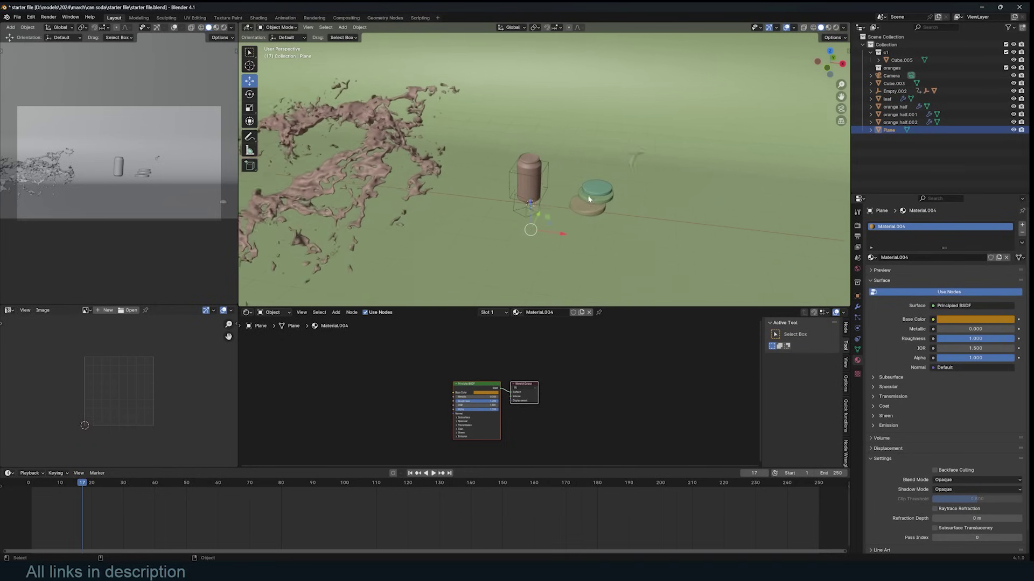
click(621, 220)
shift+click(621, 221)
shift+click(611, 236)
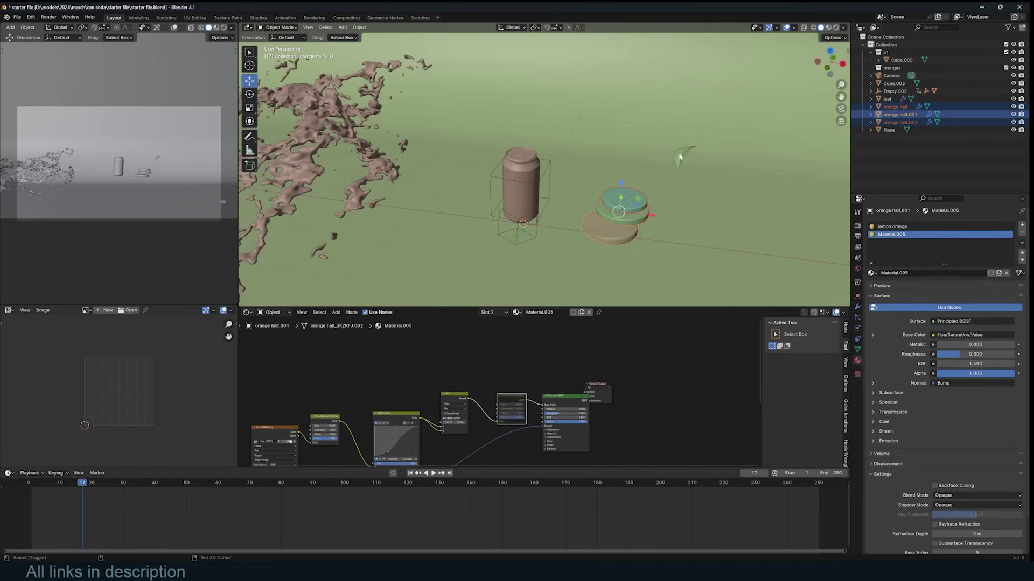
shift+click(682, 159)
key(ctrl+c)
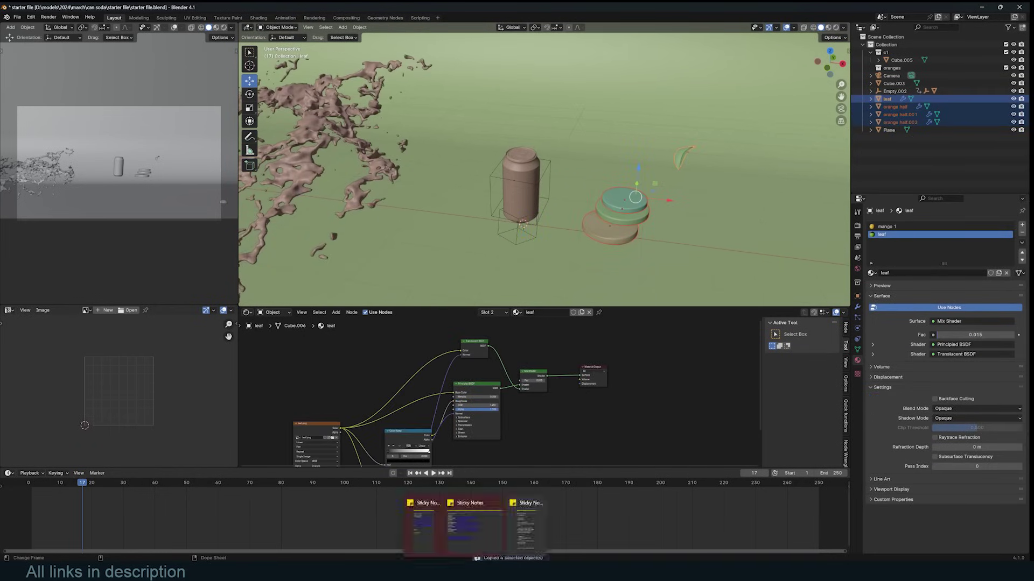
Switch to the unsaved project and paste the copied orange halves and leaf into the scene.
mouse_move(510, 572)
click(705, 530)
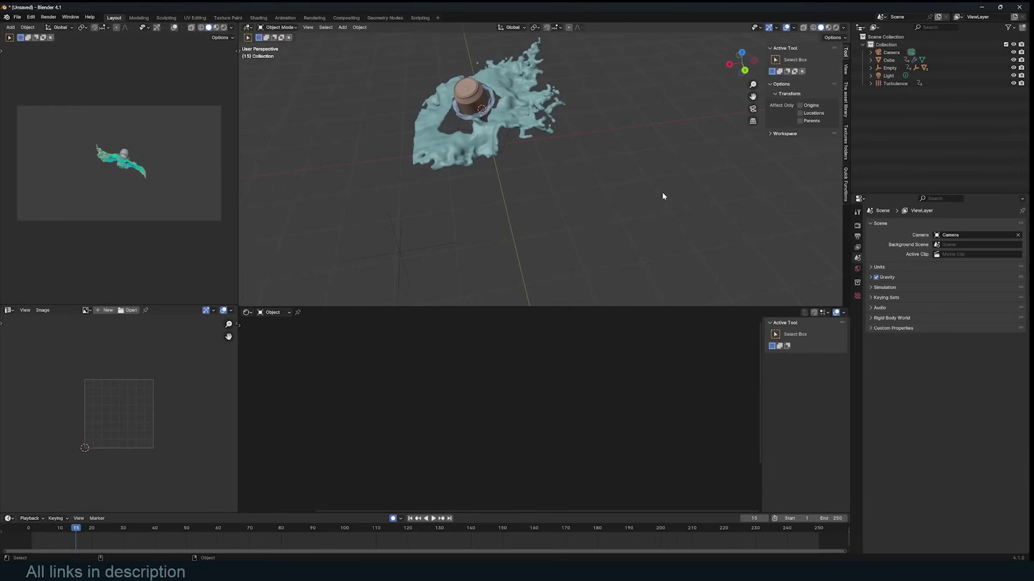
key(ctrl+v)
middle_drag(580, 207, 560, 125)
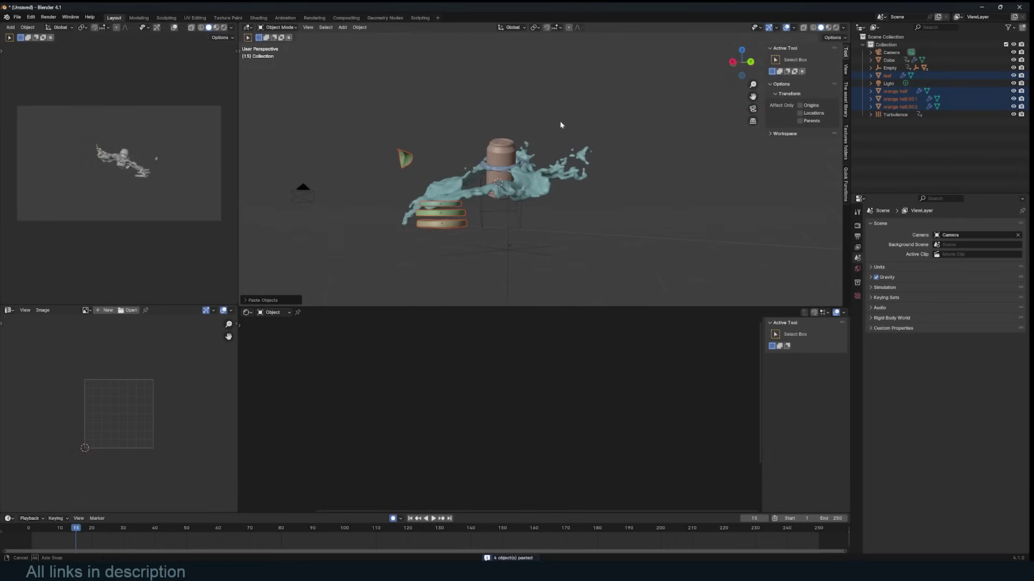
Select the three orange halves, turn off automatic keyframing and move them beneath the can.
click(429, 205)
shift+click(433, 214)
shift+click(436, 224)
key(g)
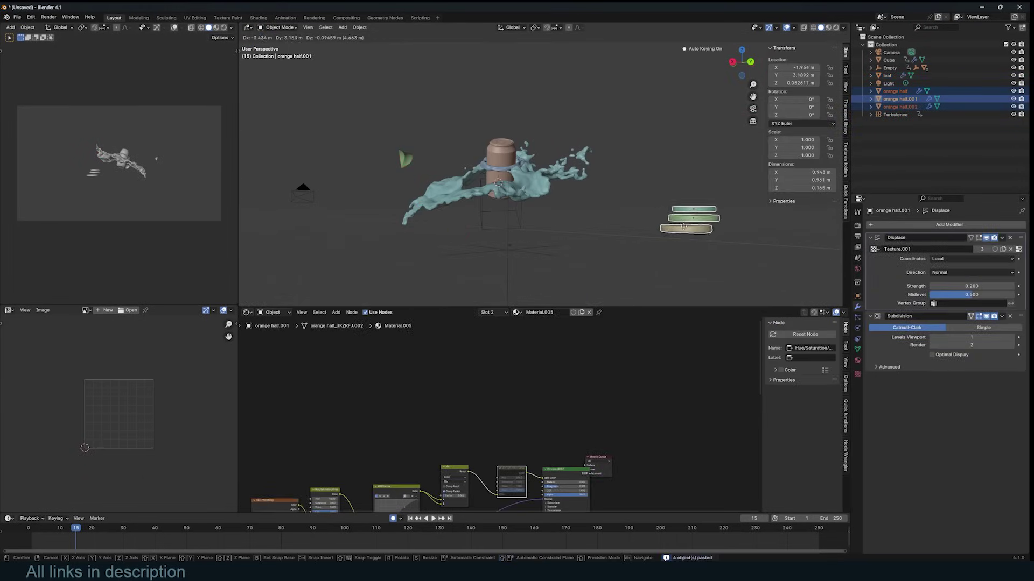
key(Escape)
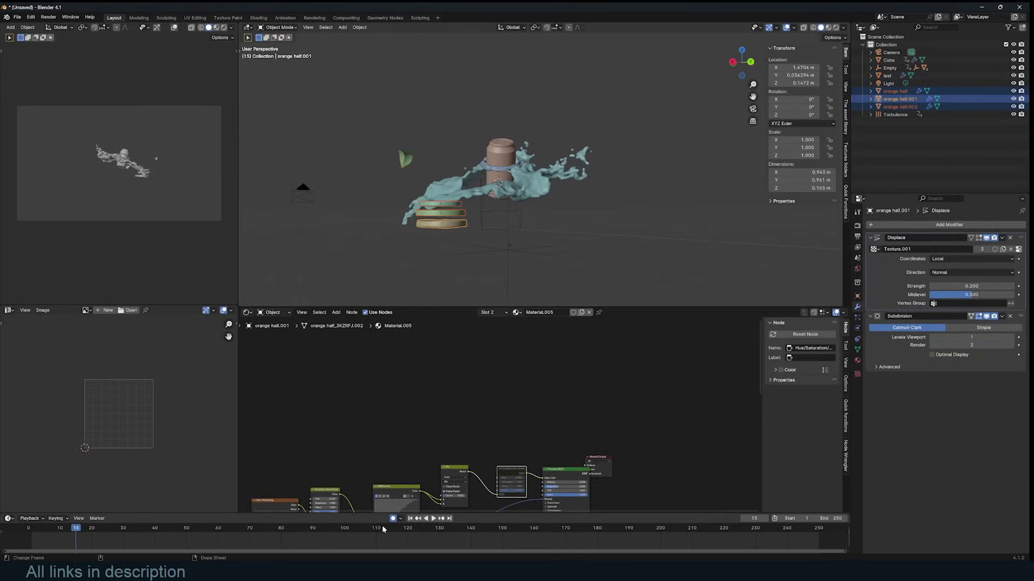
click(393, 520)
key(g)
click(747, 140)
Move the three selected orange halves into a new collection named 1.
key(m)
click(607, 160)
key(Return)
key(Return)
Select the soda can, switch the node editor to Geometry Nodes and create a new node tree for it.
click(468, 143)
middle_drag(468, 144, 561, 175)
scroll(560, 175, up, 5)
click(360, 134)
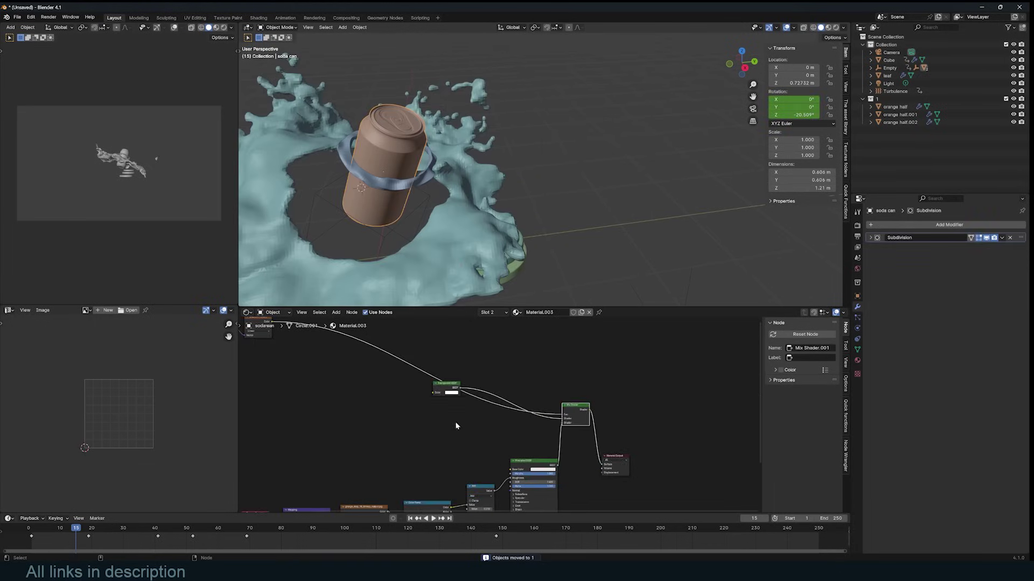
click(247, 312)
click(272, 377)
middle_drag(425, 194, 412, 211)
middle_drag(660, 202, 630, 203)
scroll(629, 203, up, 2)
shift+middle_drag(563, 249, 544, 225)
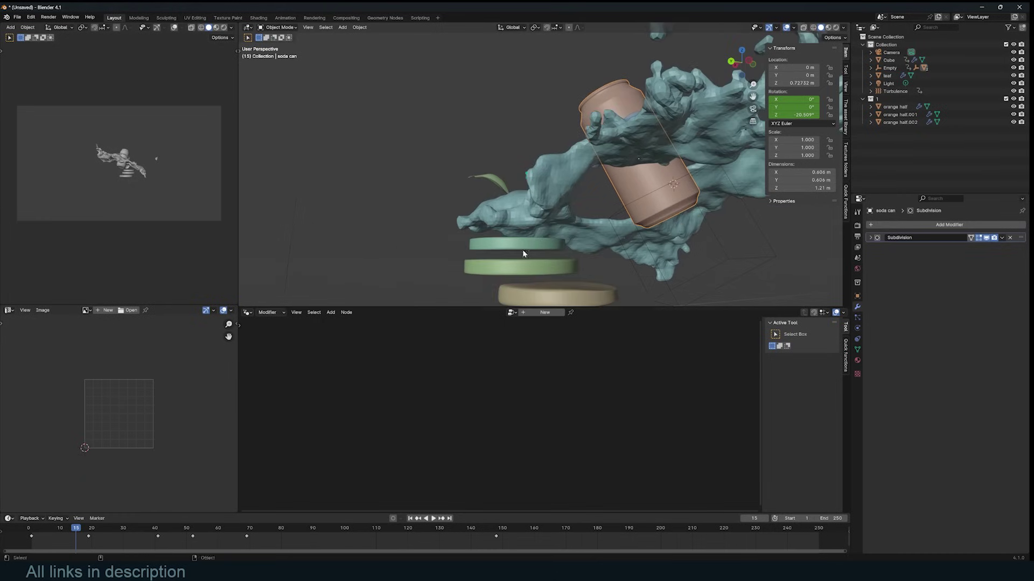
click(549, 313)
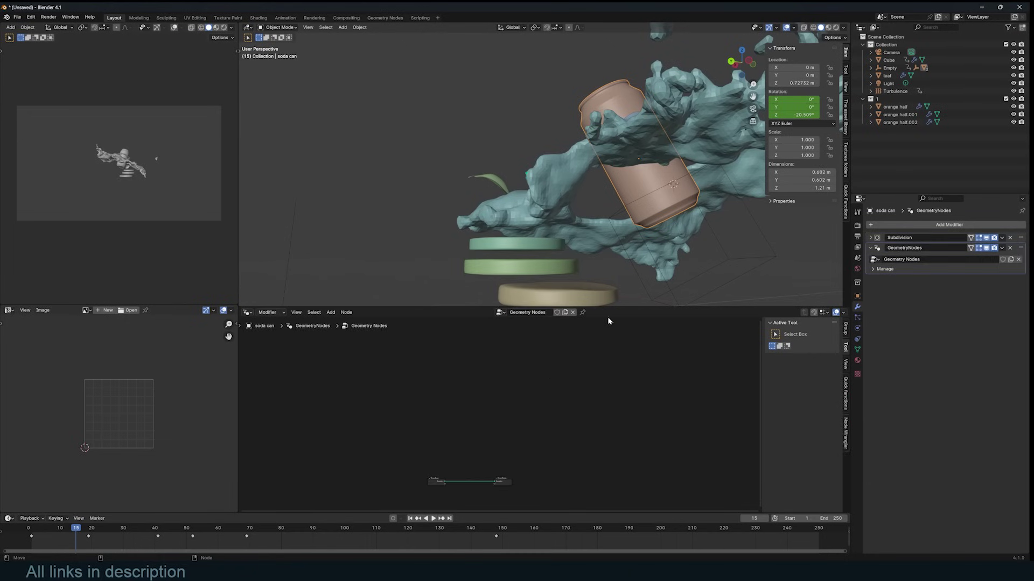
Show the viewport in Material Preview and shift Empty.002's two keyframes to about frames 34 and 61.
scroll(134, 130, up, 3)
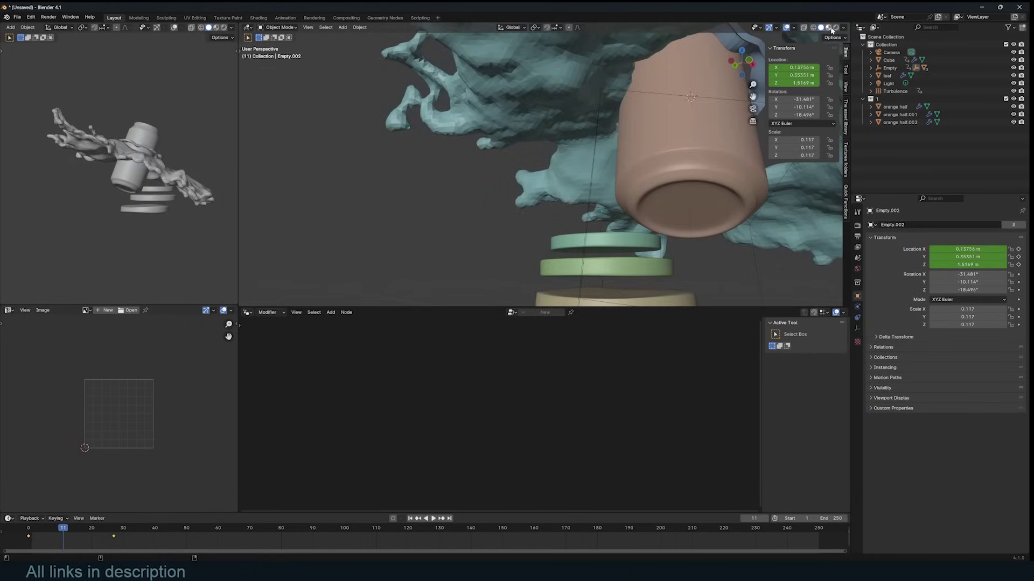
click(828, 28)
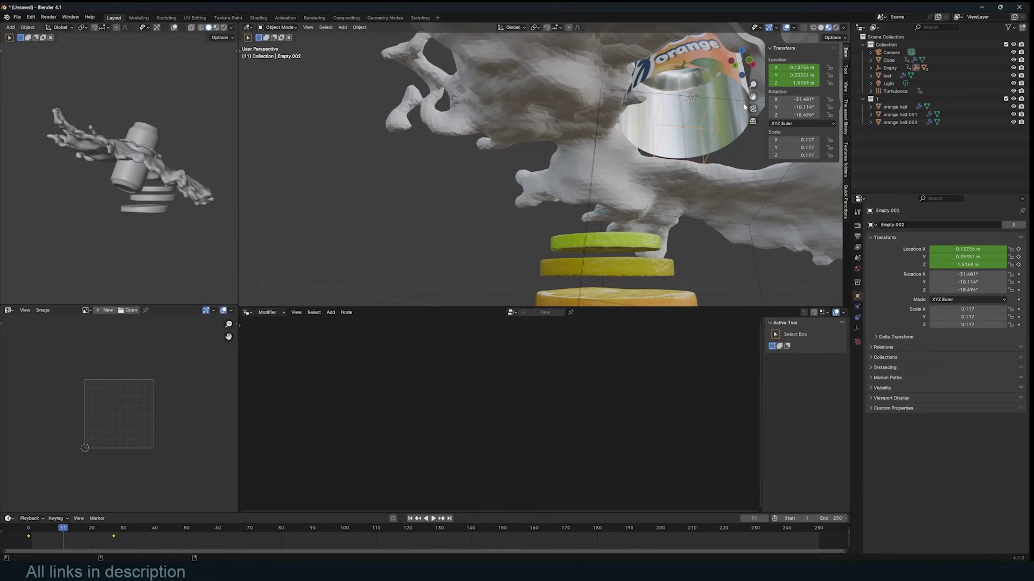
drag(113, 537, 146, 537)
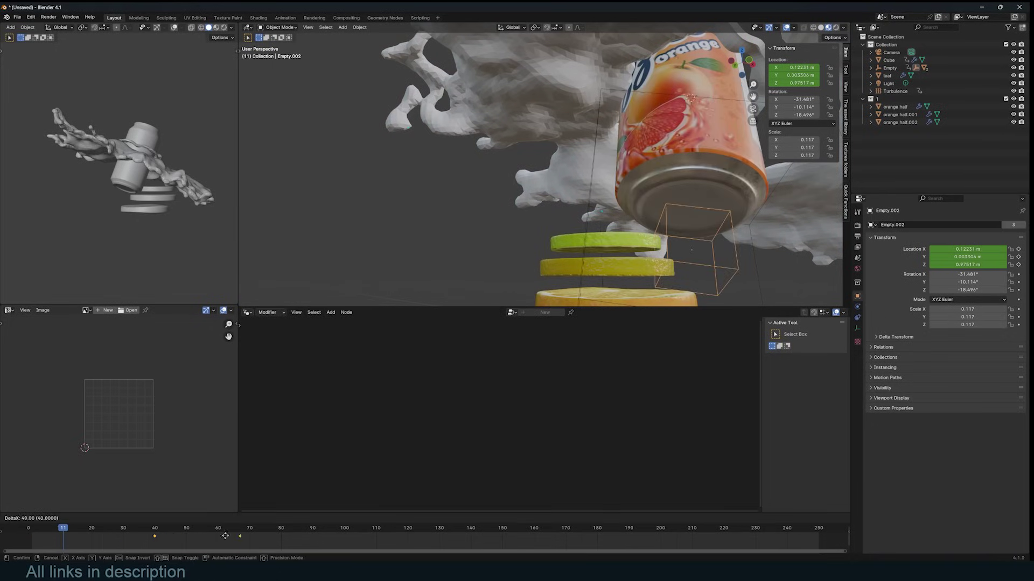
drag(235, 535, 220, 535)
shift+right_drag(93, 533, 165, 537)
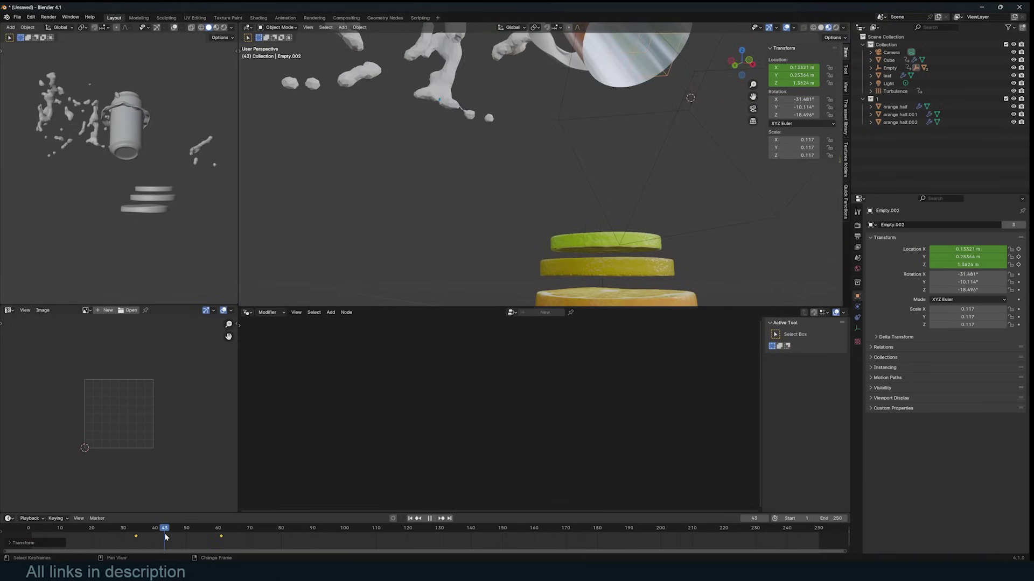
Delete the Cube fluid domain from the scene.
scroll(452, 173, down, 4)
middle_drag(452, 173, 458, 202)
click(888, 60)
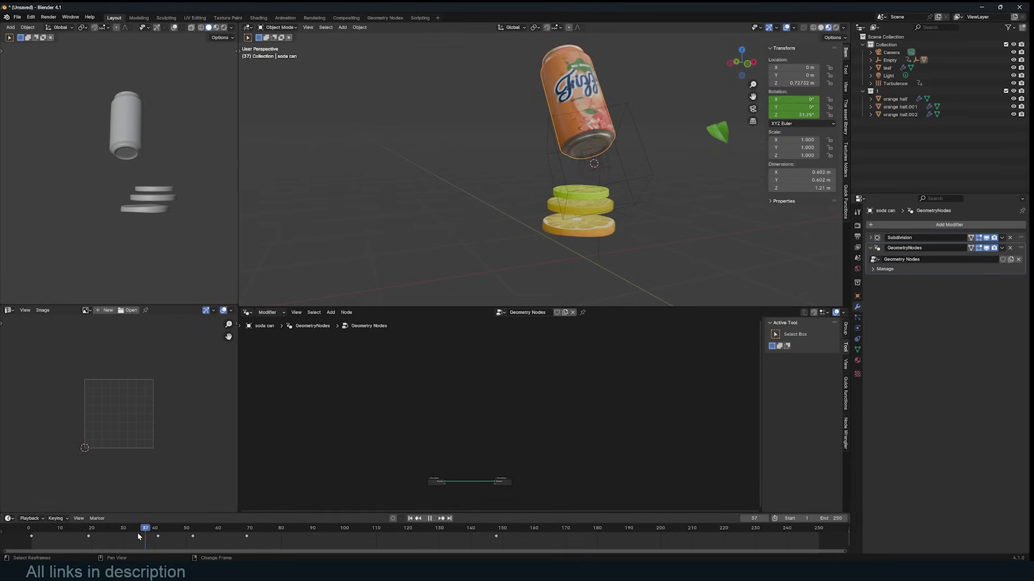
Preview the soda can's reveal animation, stop at frame 48 and inspect the partly visible can.
key(space)
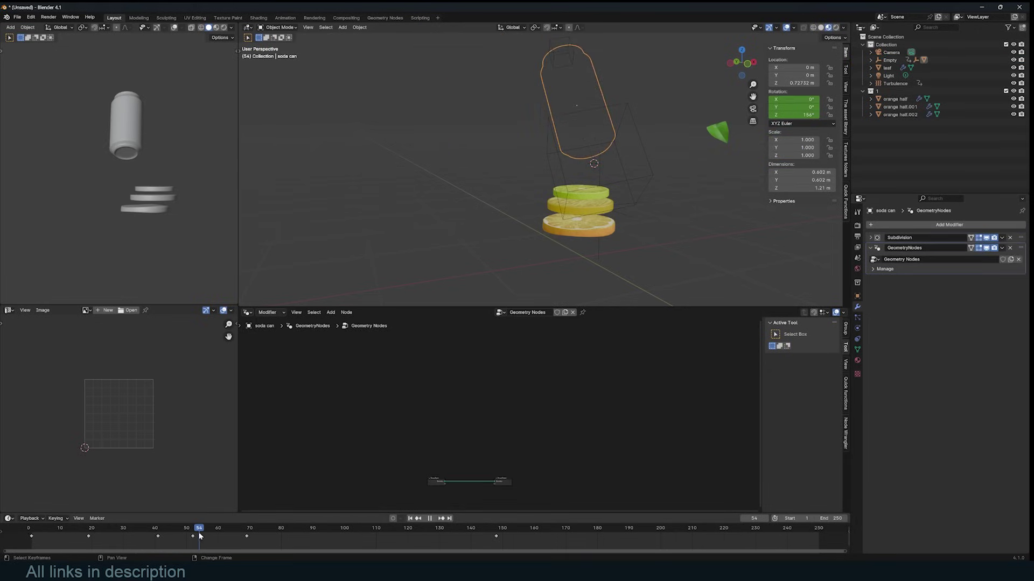
key(space)
middle_drag(517, 253, 550, 246)
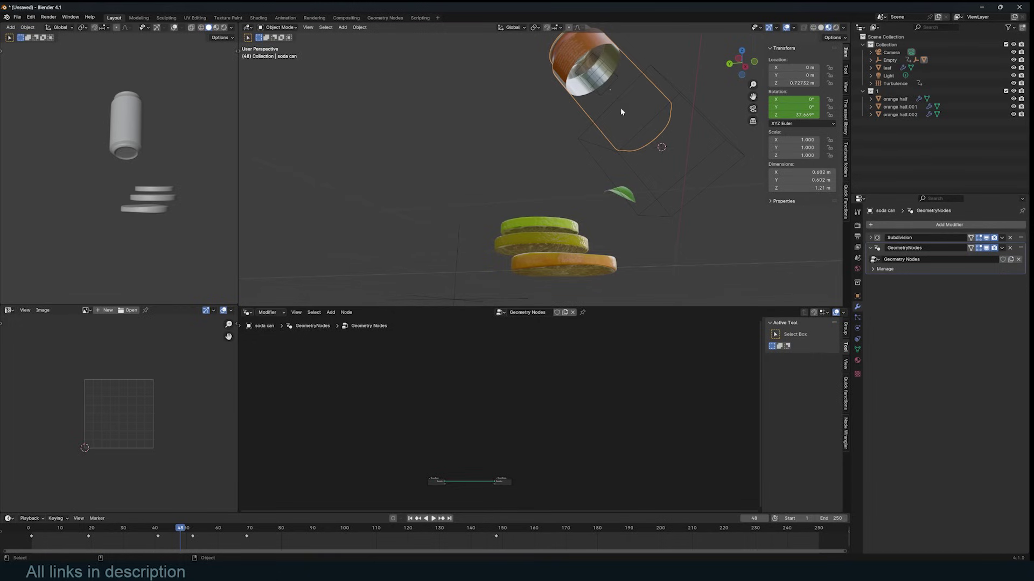
middle_drag(665, 145, 559, 114)
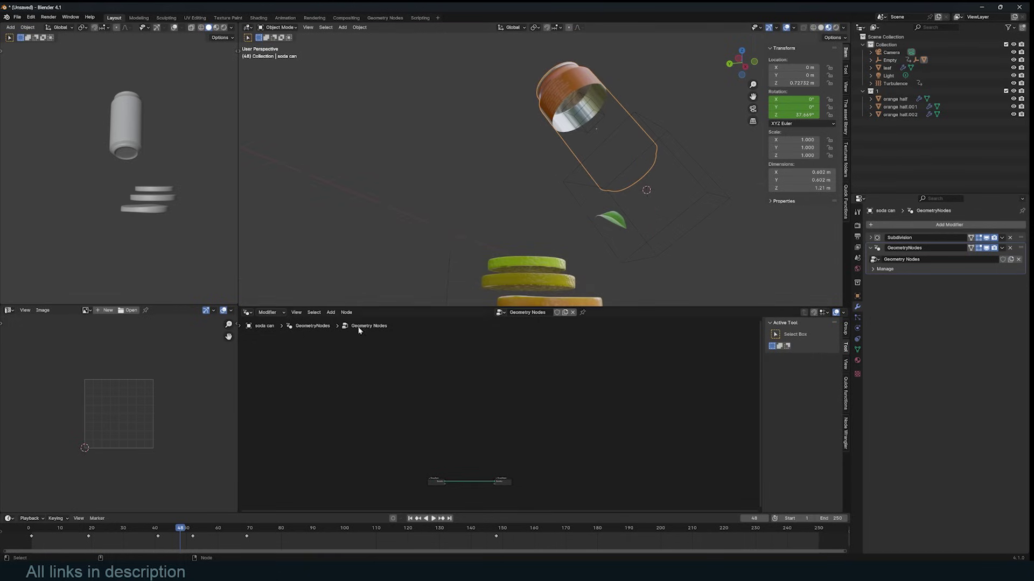
Move the Group Output node away from Group Input to make room in the can's node tree.
middle_drag(505, 465, 519, 403)
scroll(529, 400, up, 12)
drag(555, 434, 637, 429)
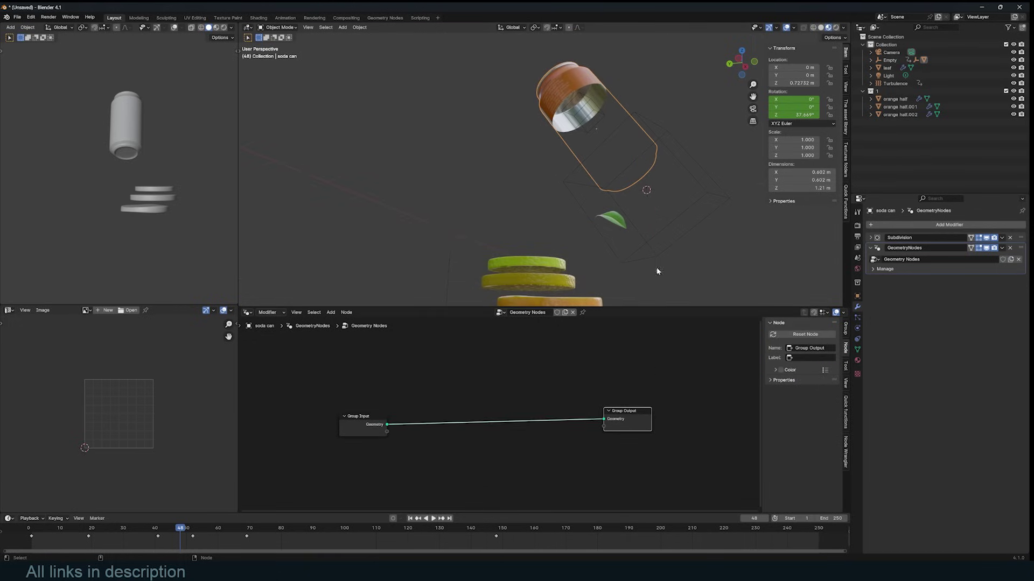
Add a Curve Line node to the soda can's node tree above the Group Input node.
scroll(641, 155, up, 2)
middle_drag(438, 391, 434, 375)
key(shift+a)
text(line)
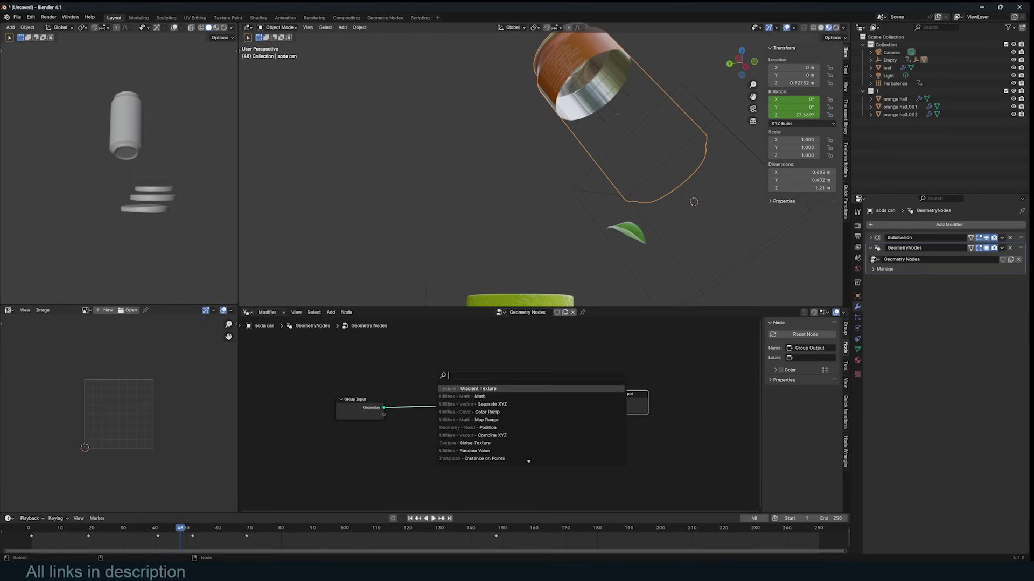
click(482, 396)
click(370, 334)
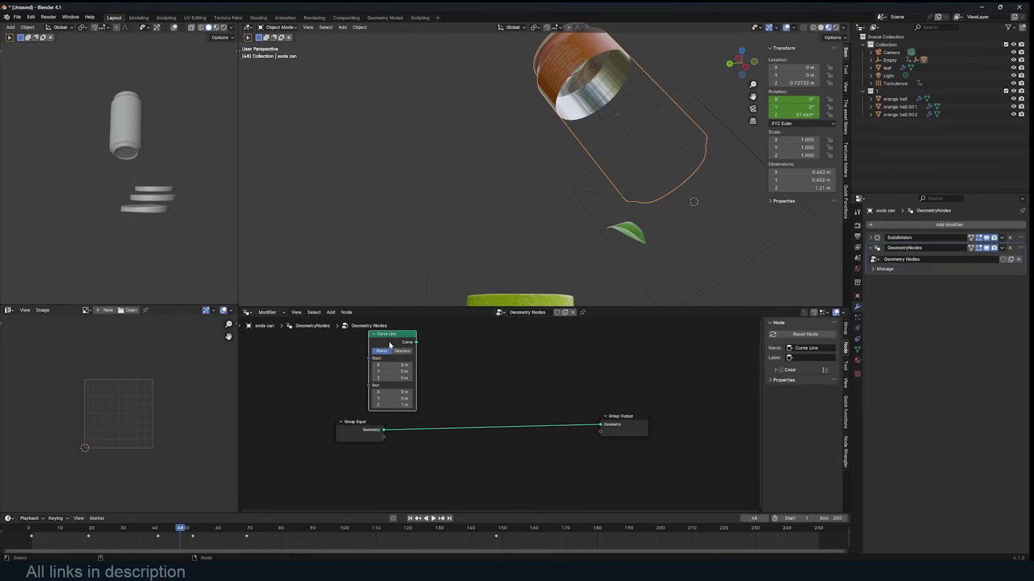
Preview the Curve Line through a Viewer node placed well apart from it, and set the line's end Z to -1.1 m.
ctrl+shift+click(390, 345)
scroll(632, 145, down, 4)
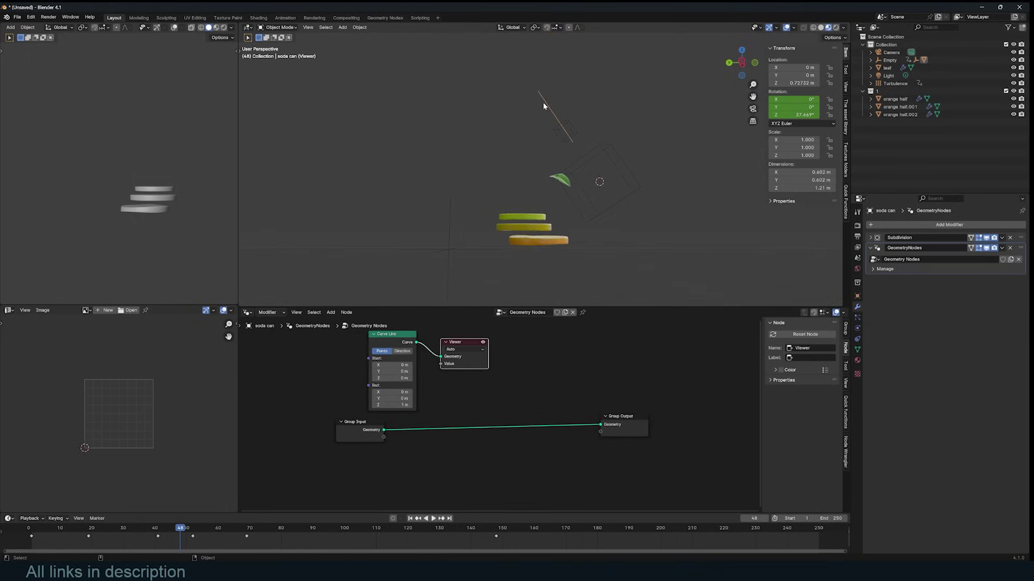
scroll(538, 108, up, 3)
drag(398, 405, 377, 405)
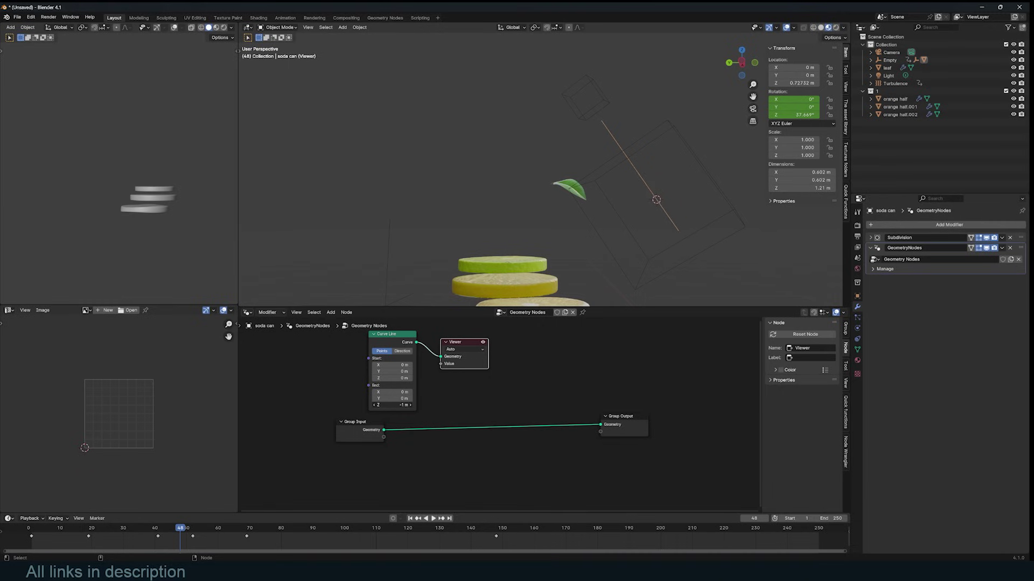
drag(483, 369, 678, 373)
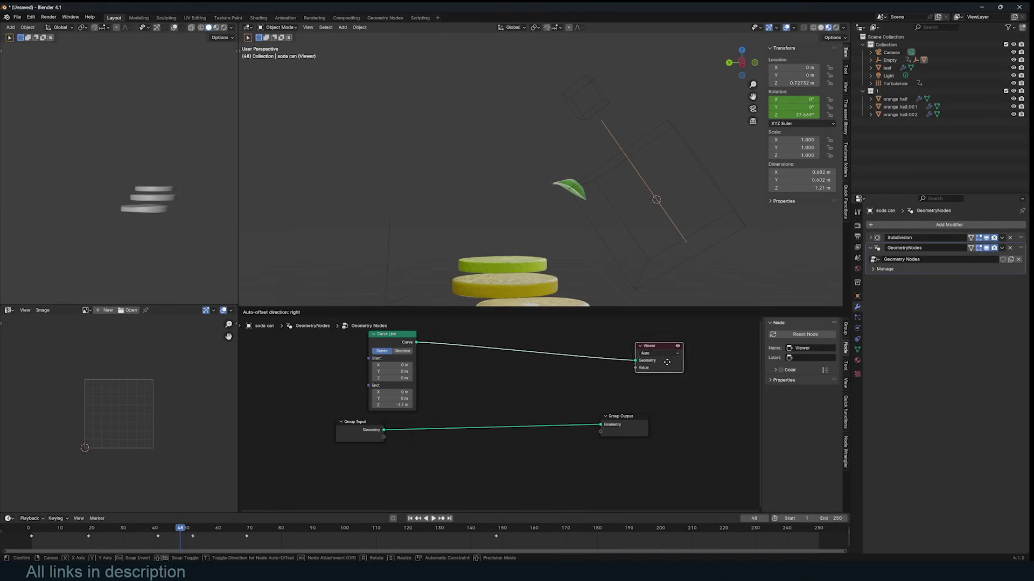
Combine the Curve Line and Group Input geometry in a Join Geometry node feeding the Viewer, and spread the nodes apart.
ctrl+shift+right_drag(388, 399, 405, 359)
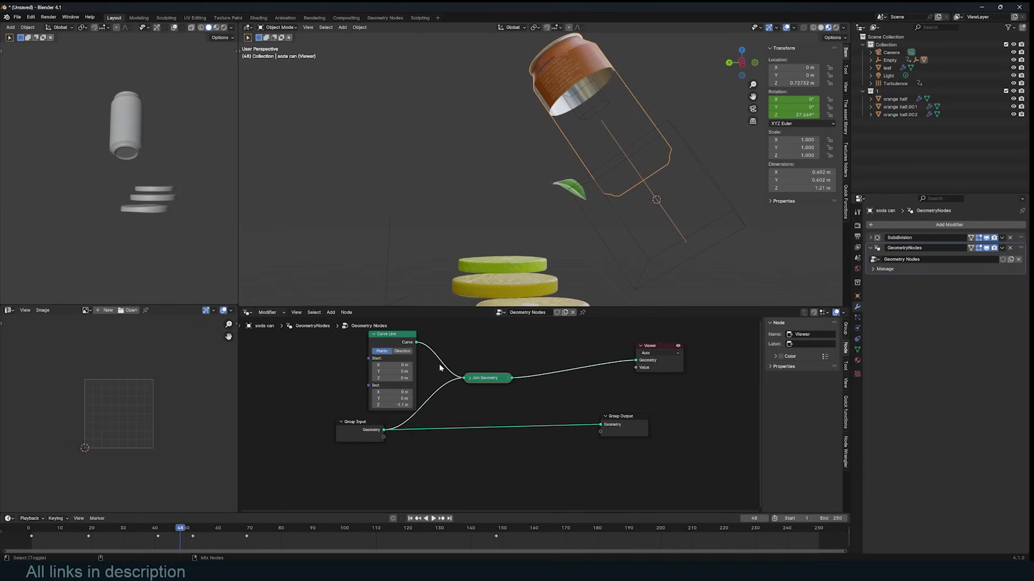
click(470, 379)
middle_drag(559, 226, 492, 207)
middle_drag(585, 342, 450, 357)
drag(532, 380, 683, 386)
drag(370, 395, 586, 388)
Add a reroute on the link from Group Input to Join Geometry and reposition it to tidy the link.
middle_drag(487, 449, 503, 425)
drag(503, 419, 437, 471)
shift+right_drag(472, 424, 470, 373)
drag(444, 387, 485, 413)
key(g)
click(555, 438)
Rearrange the nodes to leave more space between Curve Line and Join Geometry.
scroll(585, 398, down, 4)
middle_drag(585, 397, 539, 403)
drag(688, 332, 496, 440)
key(g)
click(516, 389)
middle_drag(415, 381, 448, 445)
scroll(448, 445, up, 1)
drag(347, 413, 264, 394)
Add a reroute on the link from Curve Line to Join Geometry and place it above the Join Geometry node.
shift+right_drag(658, 467, 658, 425)
drag(627, 397, 681, 461)
key(g)
click(742, 391)
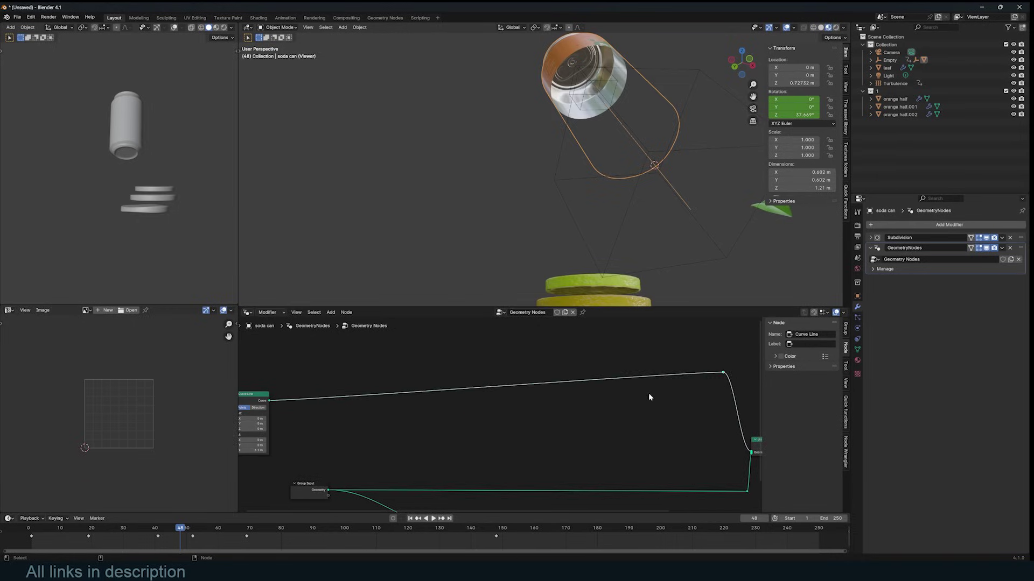
Hide the node editor's sidebar and move Curve Line farther away from the Join Geometry node.
middle_drag(585, 399, 641, 418)
scroll(641, 418, down, 3)
key(n)
drag(381, 411, 319, 370)
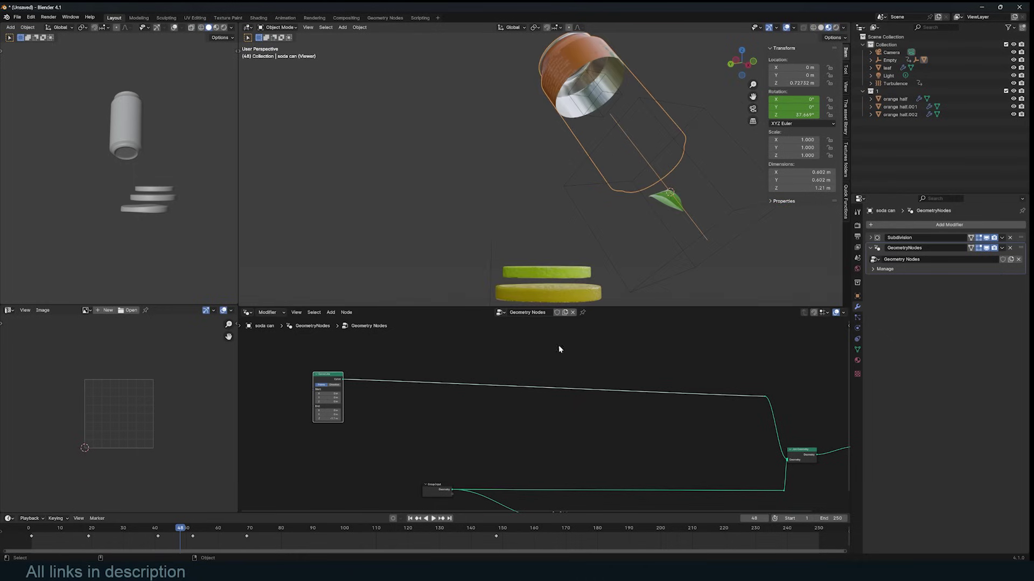
Insert a Curve to Points node on the link after Curve Line.
scroll(421, 374, up, 1)
scroll(421, 374, up, 3)
middle_drag(421, 375, 467, 414)
key(shift+a)
click(432, 412)
text(curve to p)
key(Return)
click(436, 401)
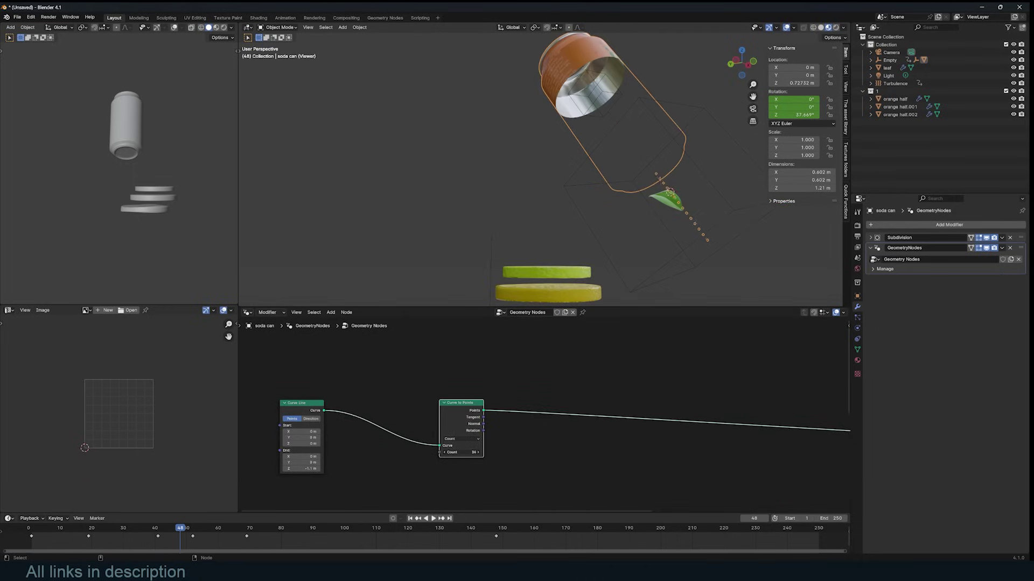
Insert an Instance on Points node on the link after Curve to Points.
scroll(612, 431, down, 1)
middle_drag(612, 431, 521, 383)
key(shift+a)
text(ins)
key(Return)
click(507, 375)
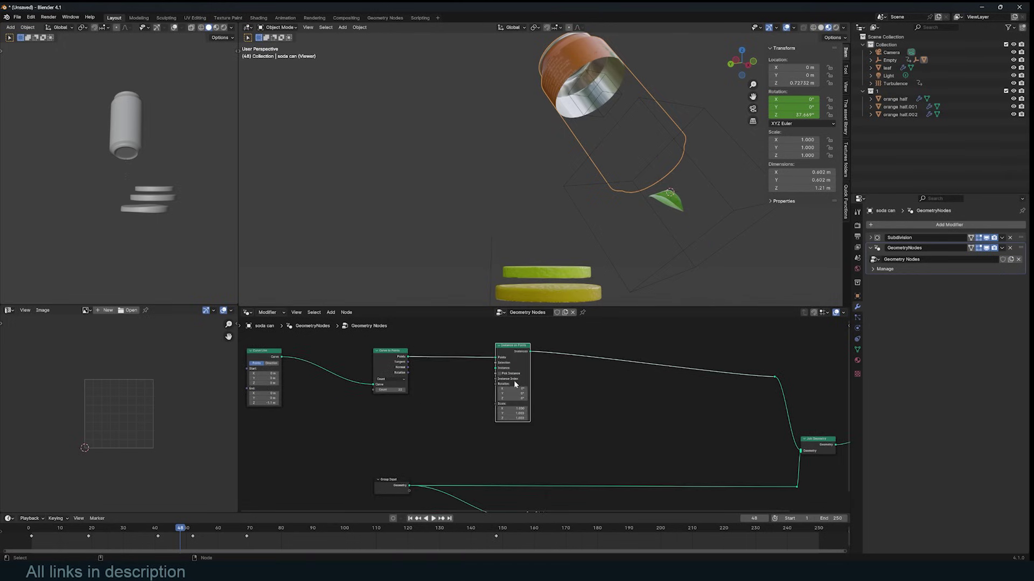
Bring collection 1 into the node tree as a Collection Info node with Separate Children and Reset Children enabled.
scroll(511, 380, up, 1)
drag(883, 91, 527, 413)
scroll(300, 422, up, 1)
scroll(545, 415, up, 2)
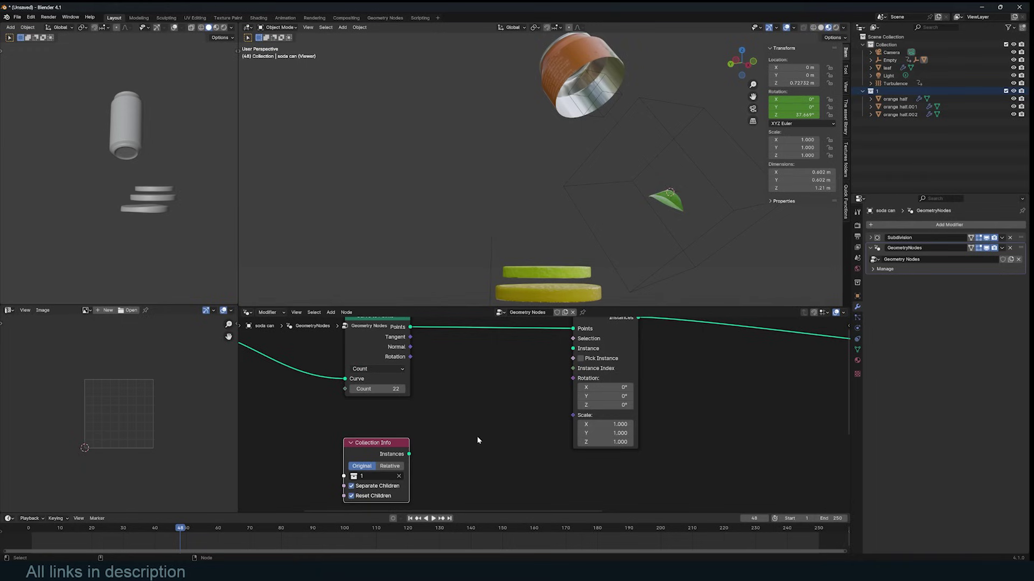
Connect Collection Info to the Instance input with Pick Instance enabled, and set the Curve to Points count to 9.
drag(408, 456, 573, 349)
middle_drag(636, 108, 700, 161)
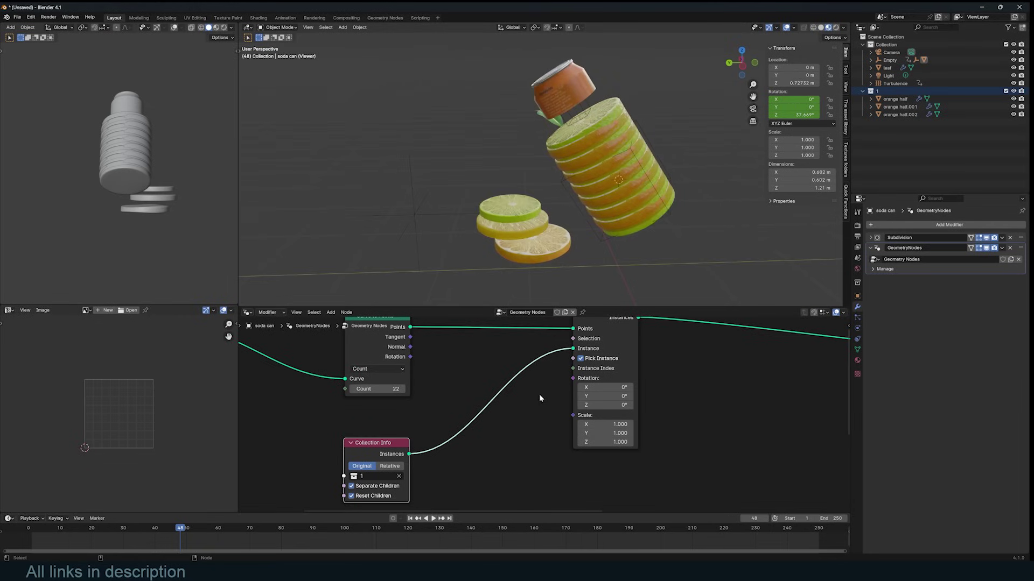
middle_drag(416, 401, 423, 401)
drag(388, 388, 356, 388)
middle_drag(640, 227, 619, 228)
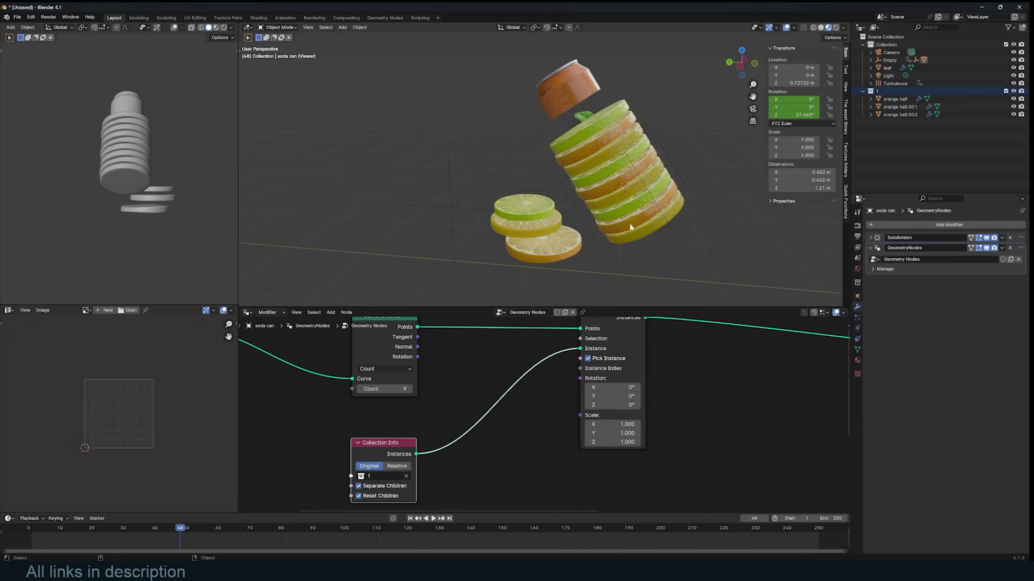
Copy the splash mesh from the starter file and paste it into the unsaved soda can scene.
mouse_move(511, 571)
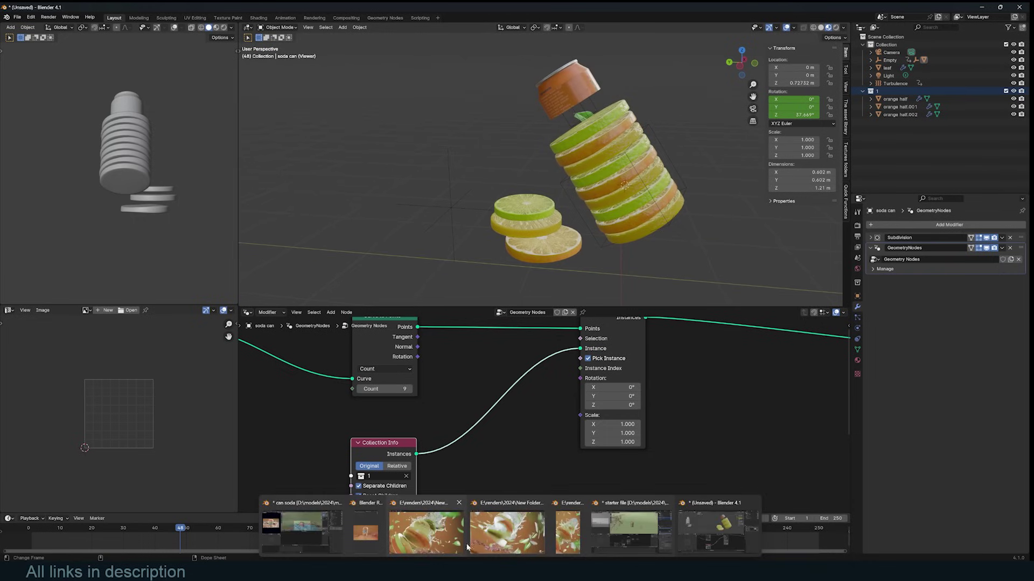
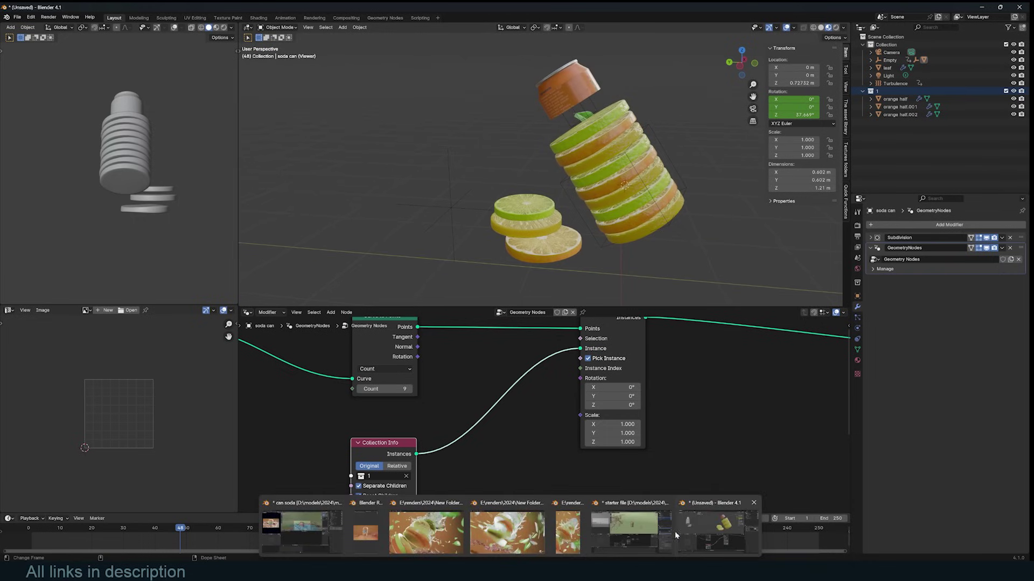
click(654, 521)
scroll(560, 124, down, 2)
click(408, 161)
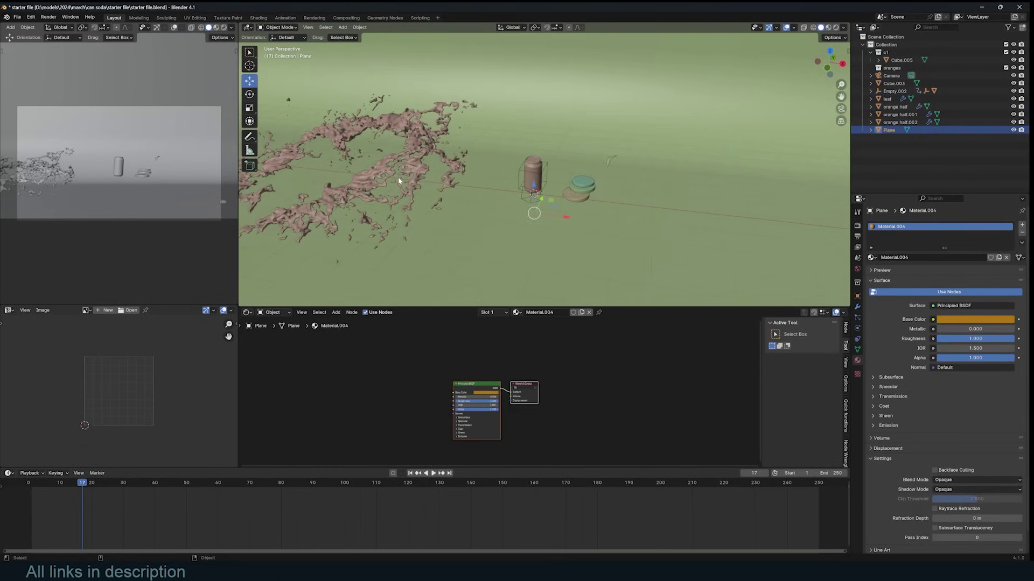
click(411, 161)
key(alt+Tab)
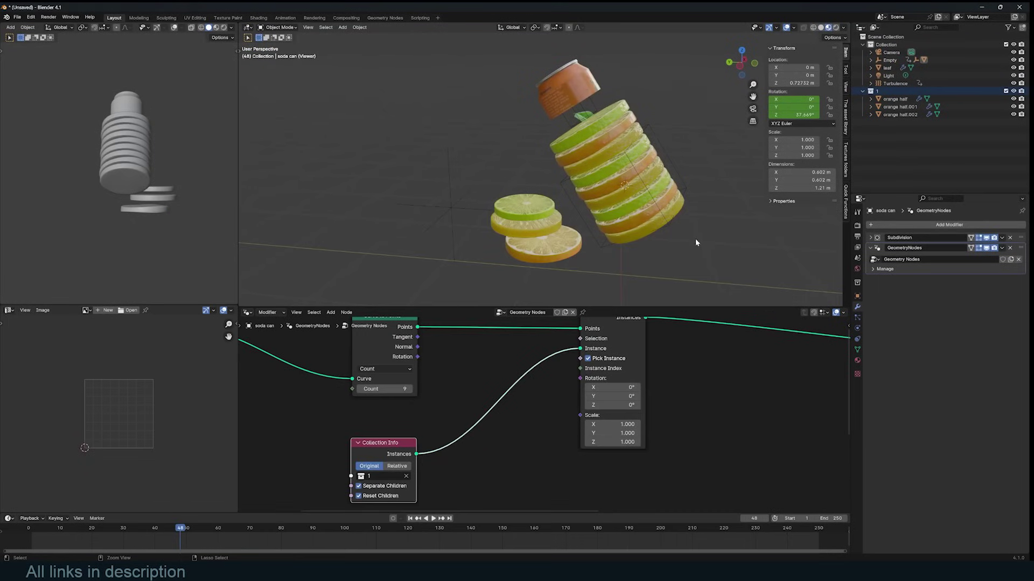
key(ctrl+v)
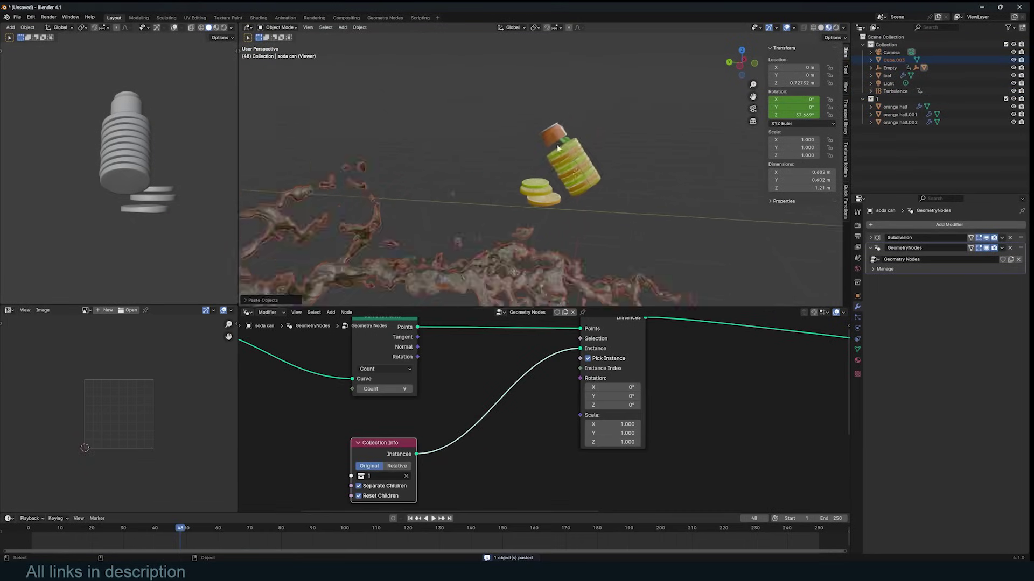
Clear the pasted splash's location, scale it down to about 5.14 m wide and apply its scale.
click(575, 239)
key(alt+g)
key(s)
click(592, 222)
key(ctrl+a)
click(594, 225)
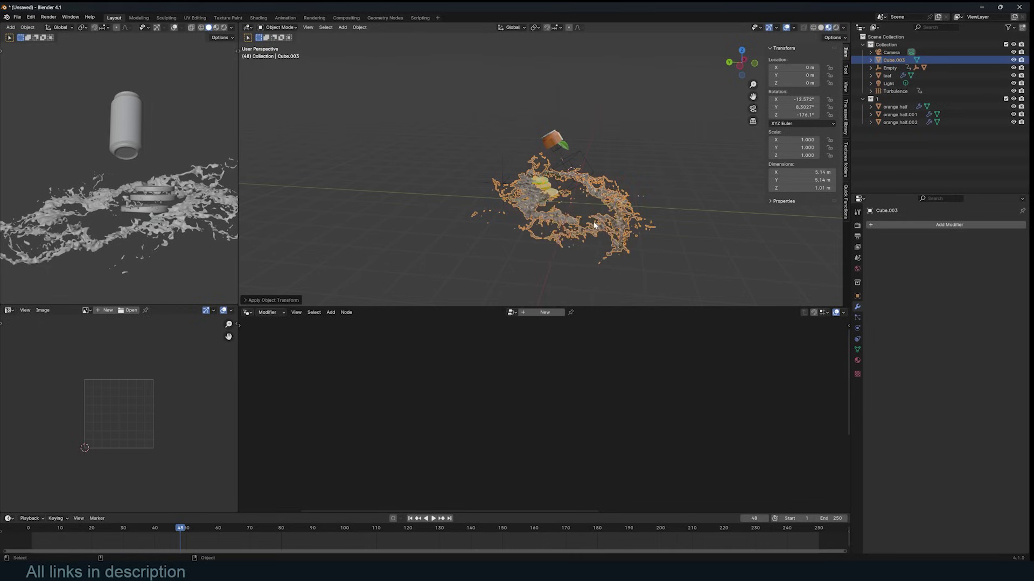
Move the splash mesh into collection 1 and exclude that collection from the view layer.
key(m)
click(582, 247)
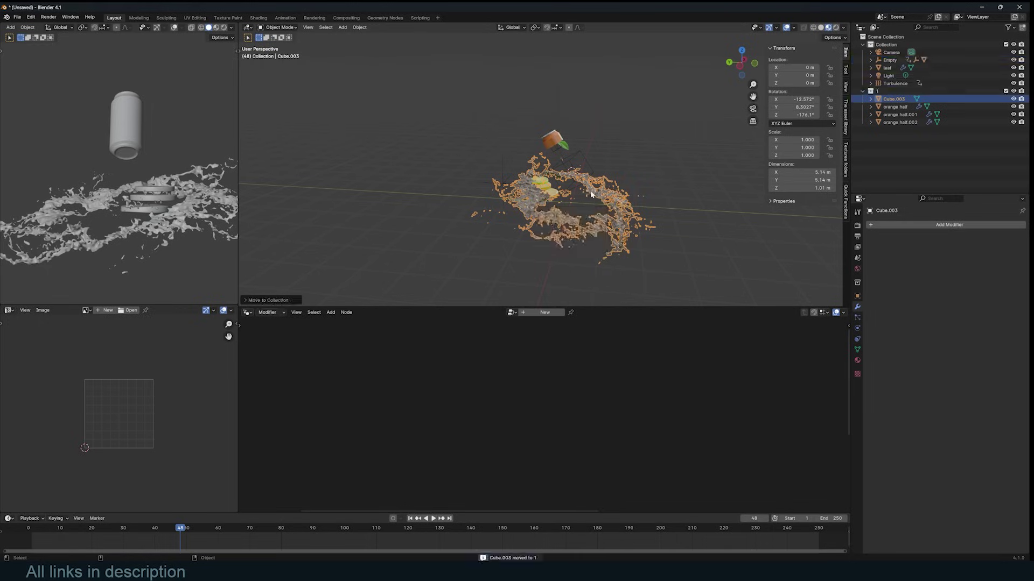
scroll(700, 189, up, 2)
click(1005, 91)
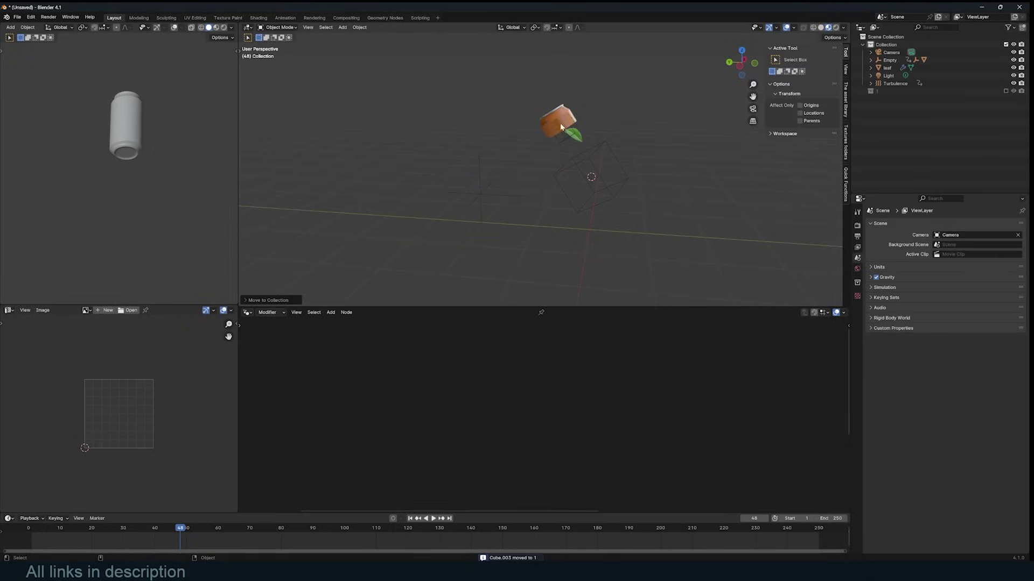
Activate the soda can's Viewer node and inspect the instanced slices and splashes around the can.
scroll(552, 393, down, 4)
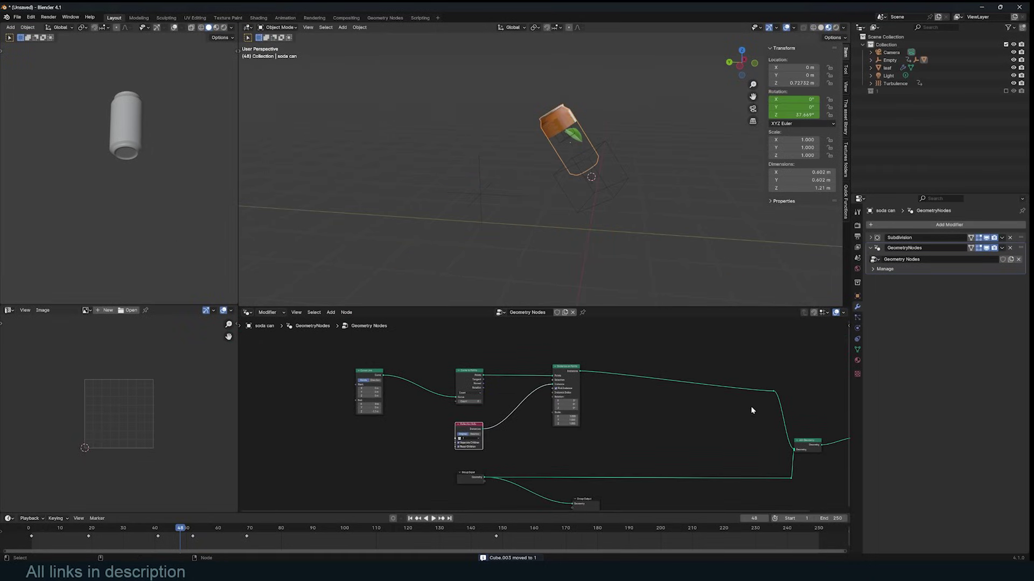
middle_drag(703, 400, 391, 362)
click(566, 392)
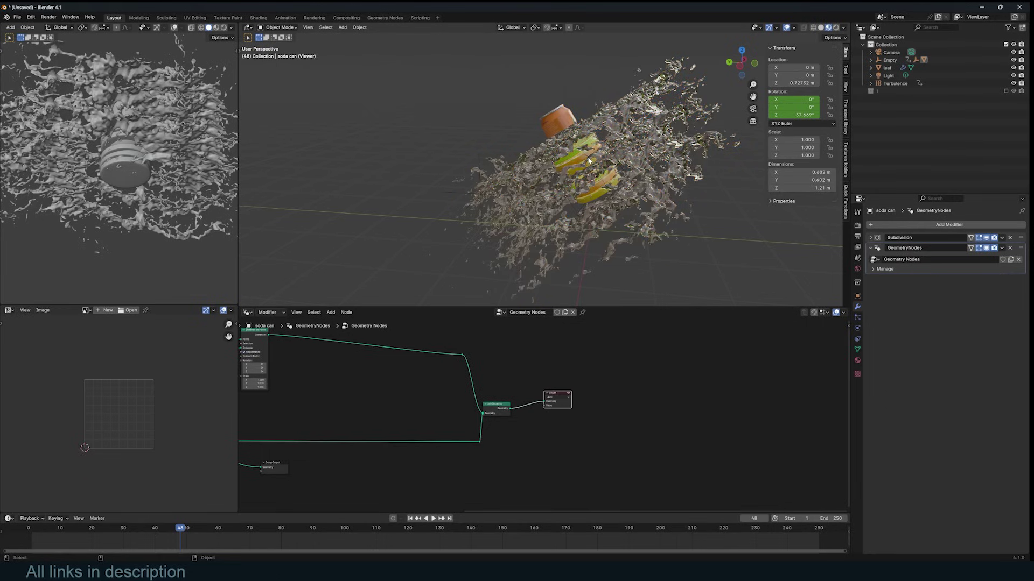
scroll(589, 160, up, 3)
middle_drag(592, 168, 619, 174)
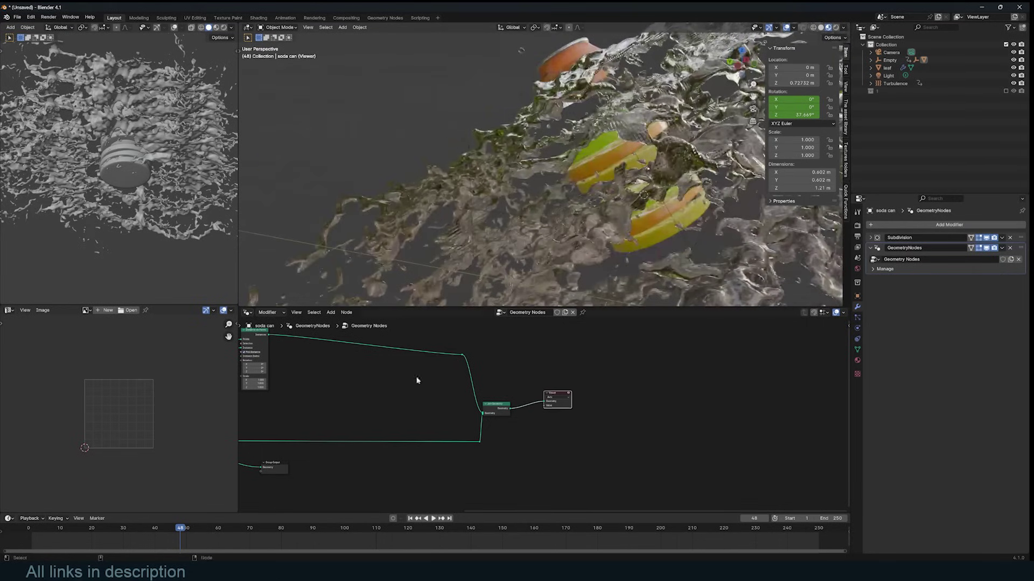
middle_drag(388, 409, 490, 415)
Re-enable collection 1, scale the splash mesh down to about 1.14 m wide and apply its scale.
click(870, 91)
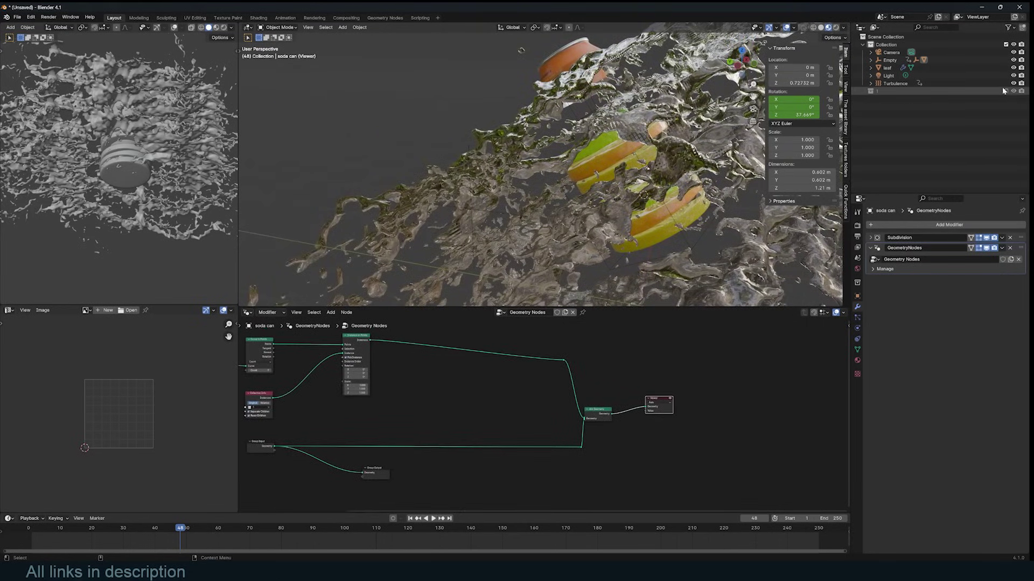
click(1005, 91)
click(893, 99)
key(s)
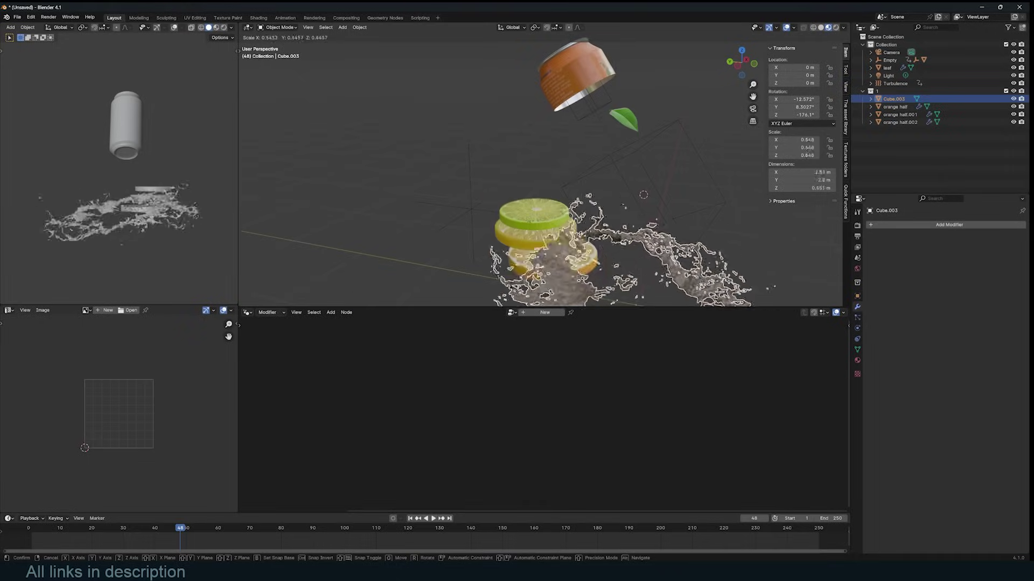
click(689, 260)
key(ctrl+a)
click(691, 255)
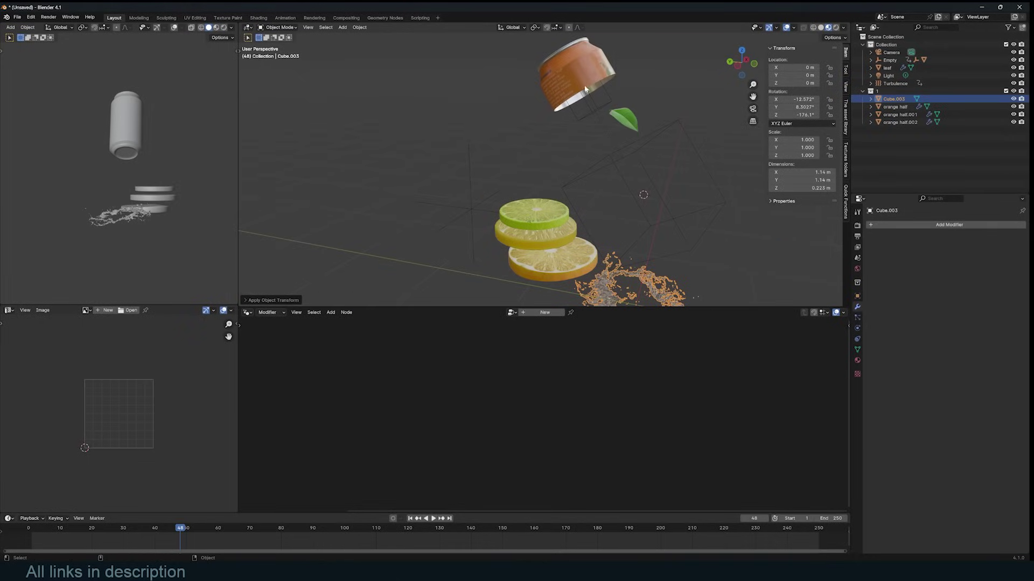
Select the soda can and reactivate its Viewer node to show the resized splash instances.
click(584, 61)
click(650, 397)
middle_drag(643, 199, 568, 155)
scroll(568, 155, up, 2)
Move the Group Input and Collection Info nodes apart to make room between them.
scroll(385, 422, down, 5)
middle_drag(384, 422, 438, 423)
scroll(438, 422, up, 8)
middle_drag(470, 399, 487, 410)
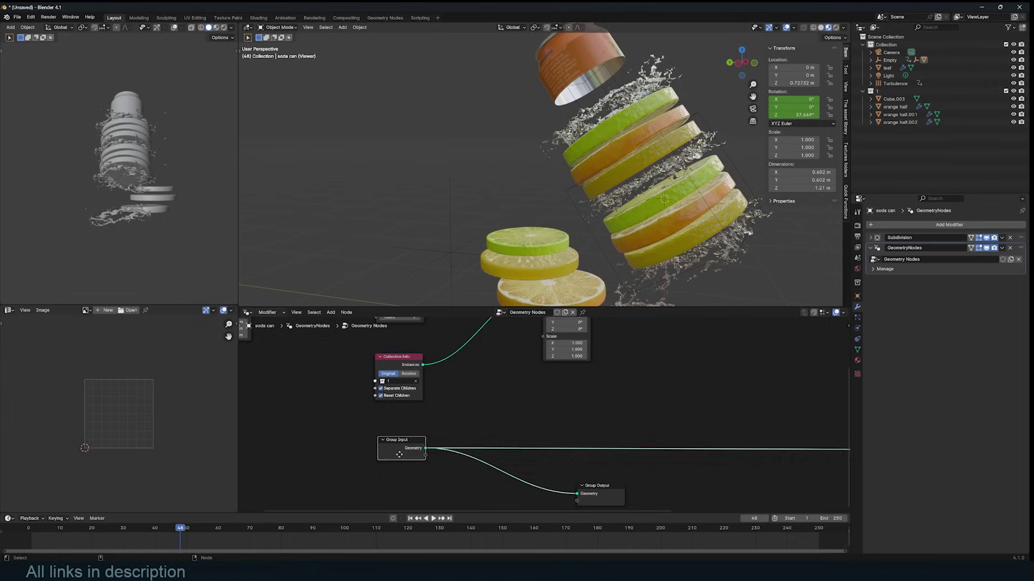
drag(397, 451, 453, 511)
scroll(445, 373, down, 2)
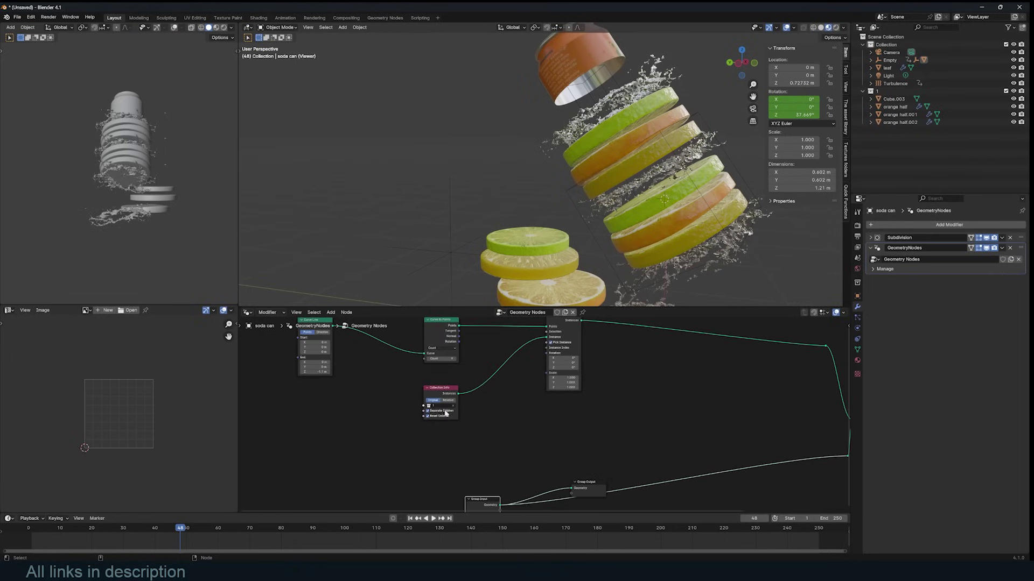
drag(438, 391, 441, 372)
Drive the Scale of Instance on Points with a new Random Value node set to Min 0.28 and Max 0.8.
key(shift+a)
text(ran)
key(Return)
click(494, 416)
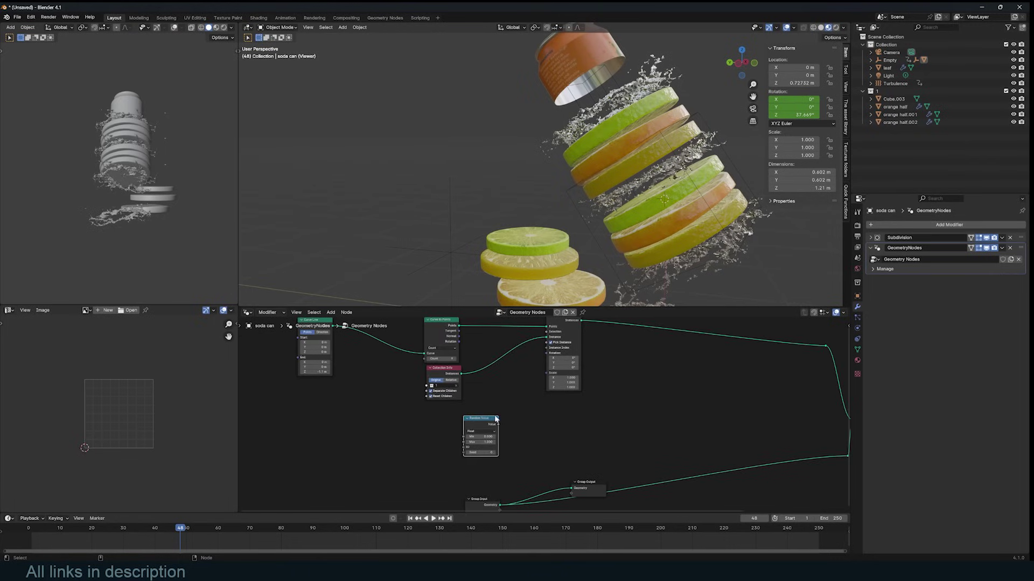
drag(497, 425, 547, 373)
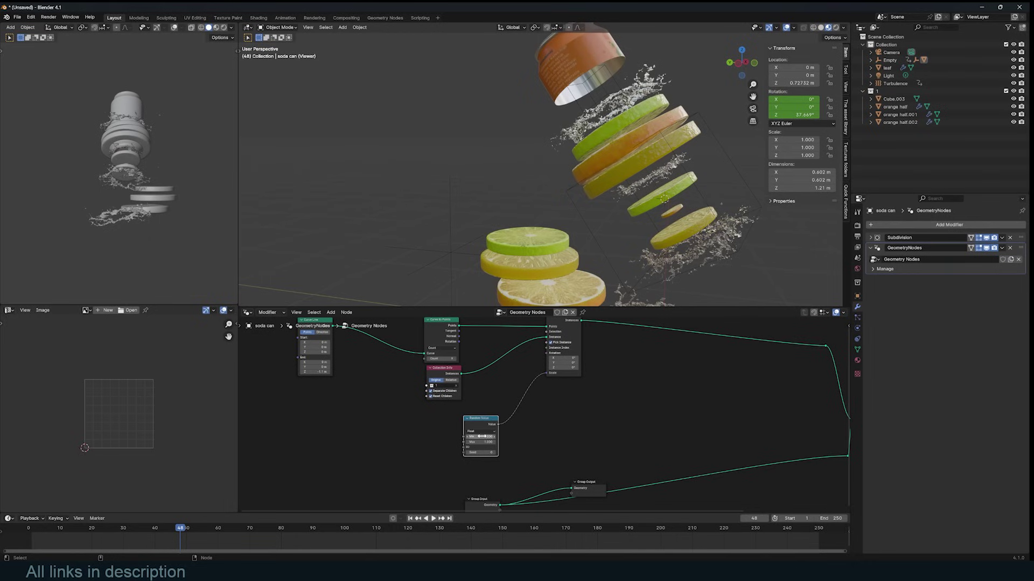
drag(481, 436, 480, 442)
middle_drag(635, 186, 549, 175)
middle_drag(532, 360, 506, 364)
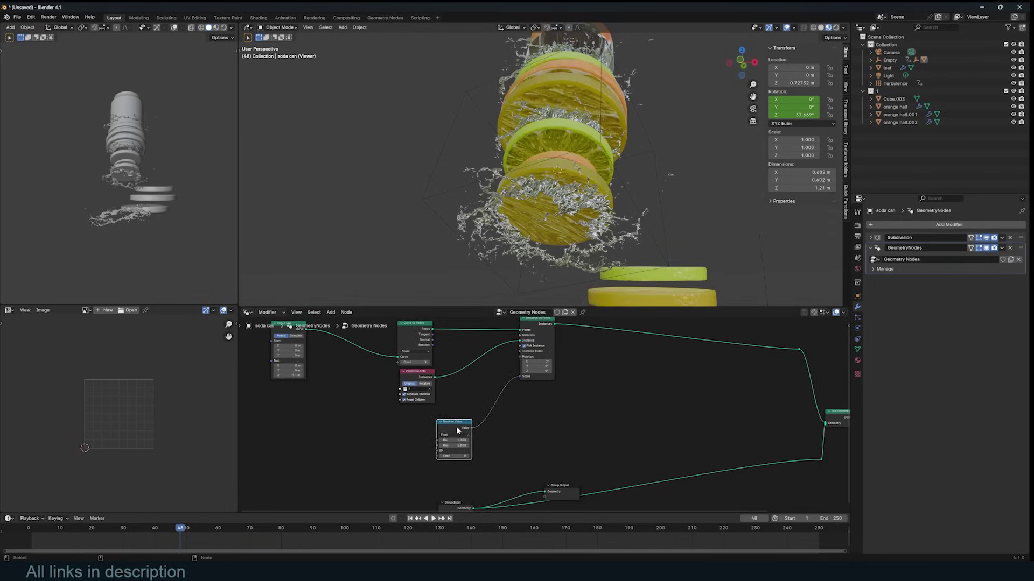
Duplicate the Random Value node, switch the copy to Vector and connect it to the Rotation of Instance on Points.
drag(454, 430, 505, 433)
key(shift+d)
click(373, 419)
scroll(399, 412, up, 2)
click(350, 426)
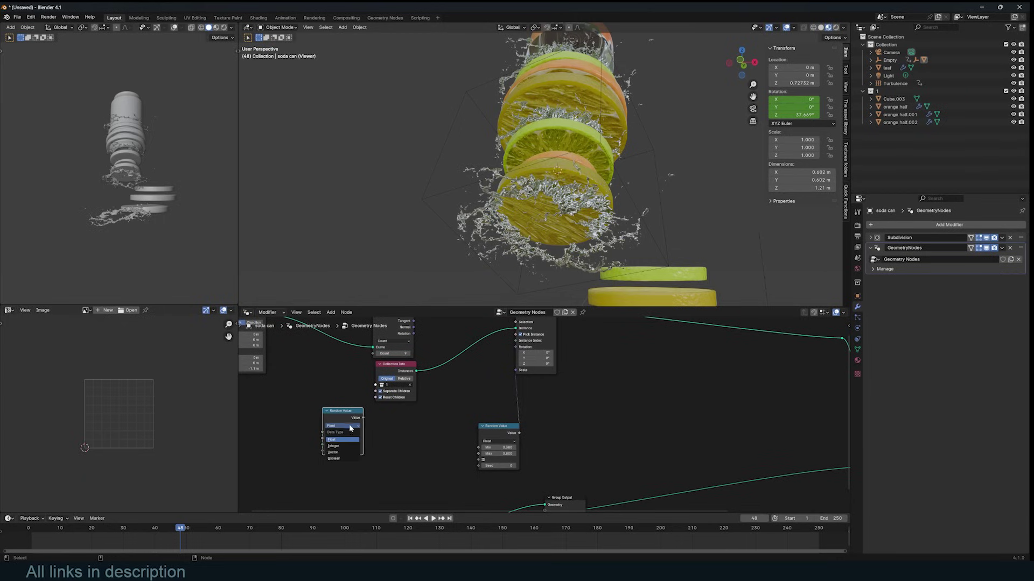
click(342, 452)
drag(361, 419, 515, 347)
middle_drag(533, 215, 549, 191)
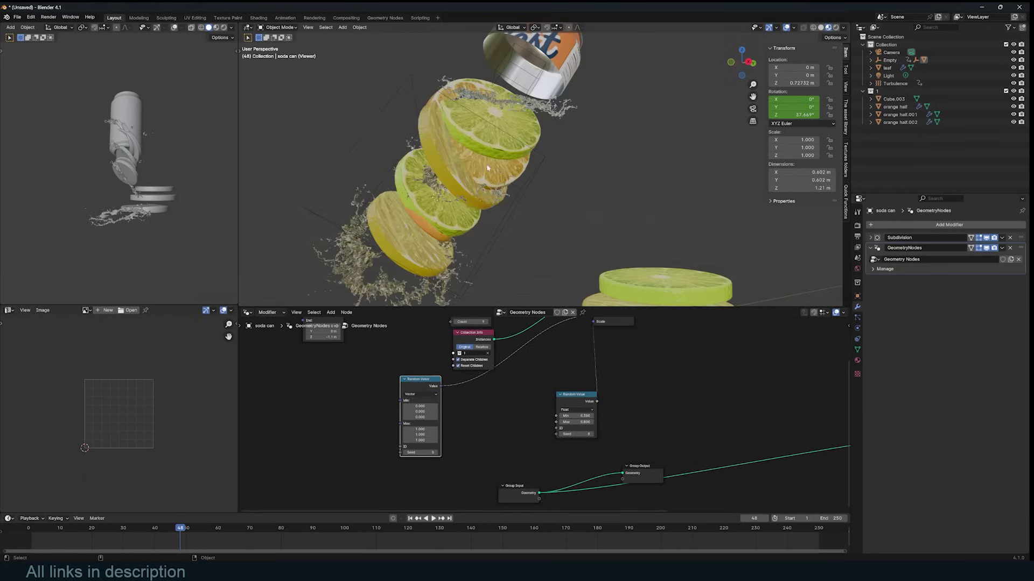
middle_drag(547, 172, 543, 162)
scroll(543, 162, up, 3)
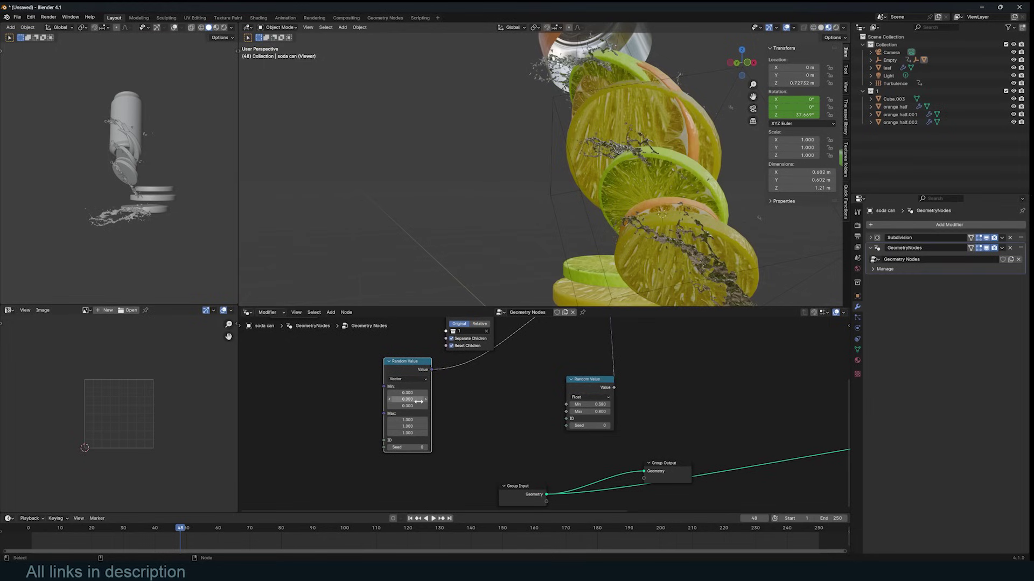
Set the vector Random Value driving rotation to Min -0.45, -0.45, -1.54 and Max 0.16, 0.16, 1.
mouse_move(411, 393)
mouse_down()
mouse_move(410, 406)
mouse_move(390, 408)
mouse_move(402, 392)
mouse_move(390, 392)
mouse_move(410, 392)
mouse_up()
scroll(599, 235, down, 3)
mouse_move(603, 232)
middle_down()
mouse_move(653, 203)
mouse_move(619, 231)
middle_up()
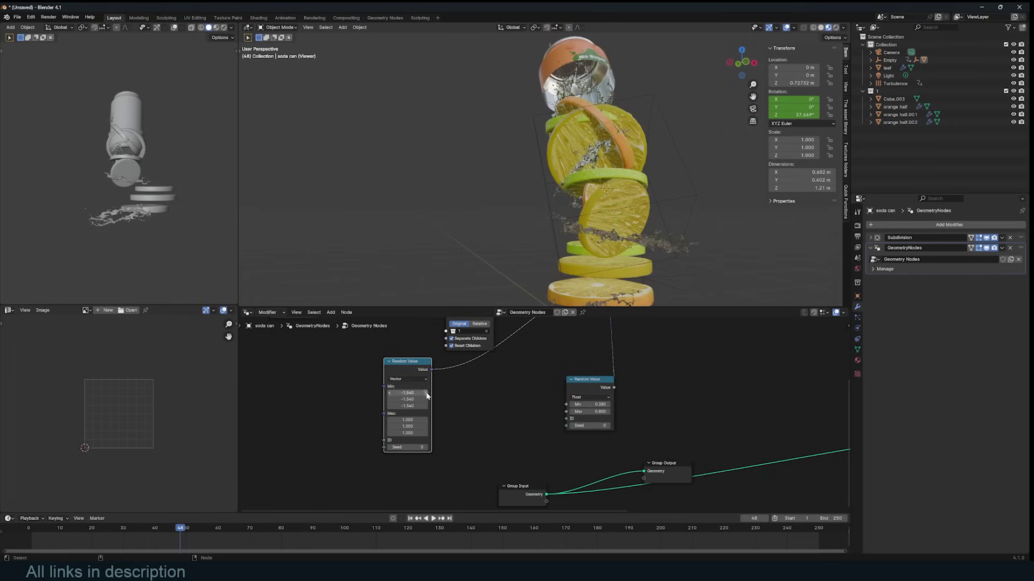
scroll(426, 396, up, 1)
drag(392, 421, 403, 388)
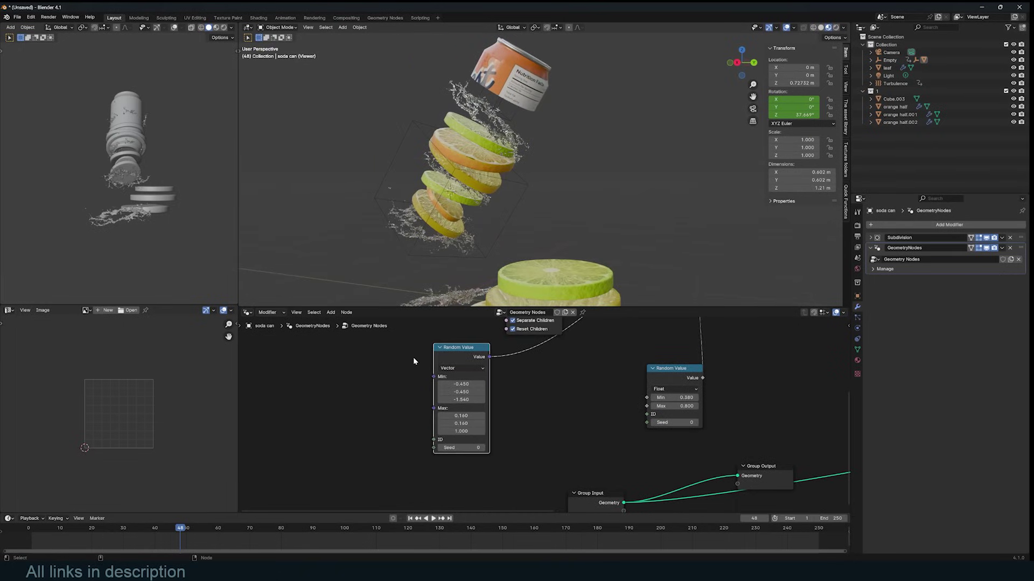
Add a Combine XYZ node with X and Y at 0.18 and connect it to the vector Random Value's Max.
middle_drag(398, 371, 443, 361)
key(shift+a)
text(x)
key(Return)
right_click(394, 384)
key(shift+a)
text(x)
key(Down)
key(Return)
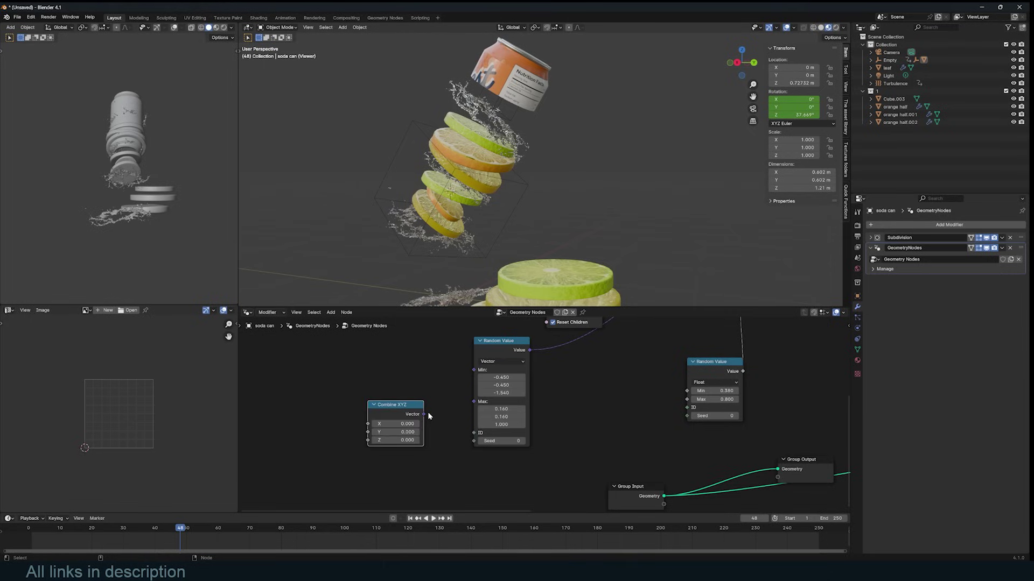
drag(406, 438, 422, 439)
middle_drag(407, 444, 552, 380)
Add a Scene Time node and connect its Seconds output to the Z input of Combine XYZ.
key(shift+a)
text(scene time)
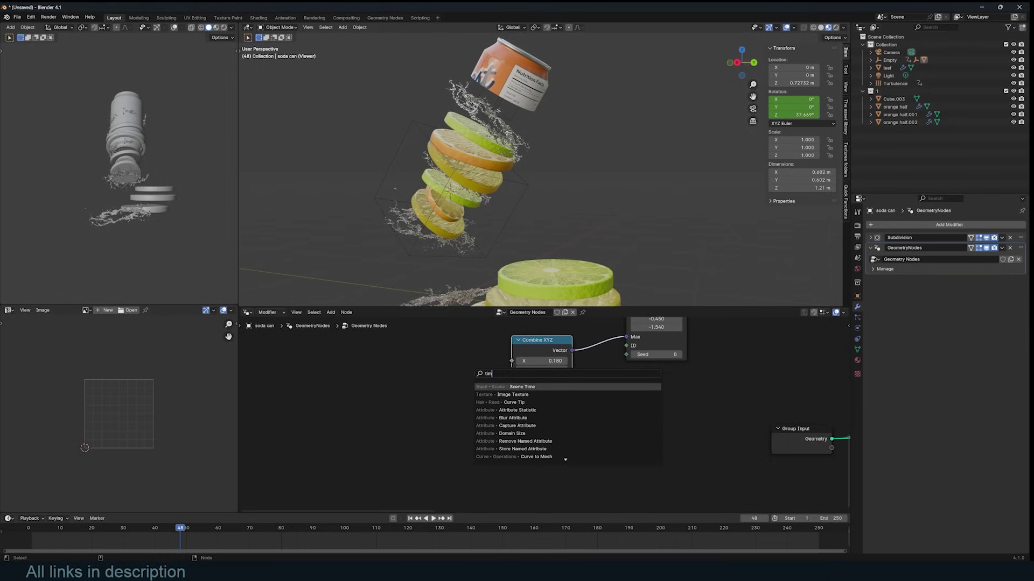
key(Return)
drag(404, 386, 512, 378)
Play the animation to check how the instances rotate over time.
key(space)
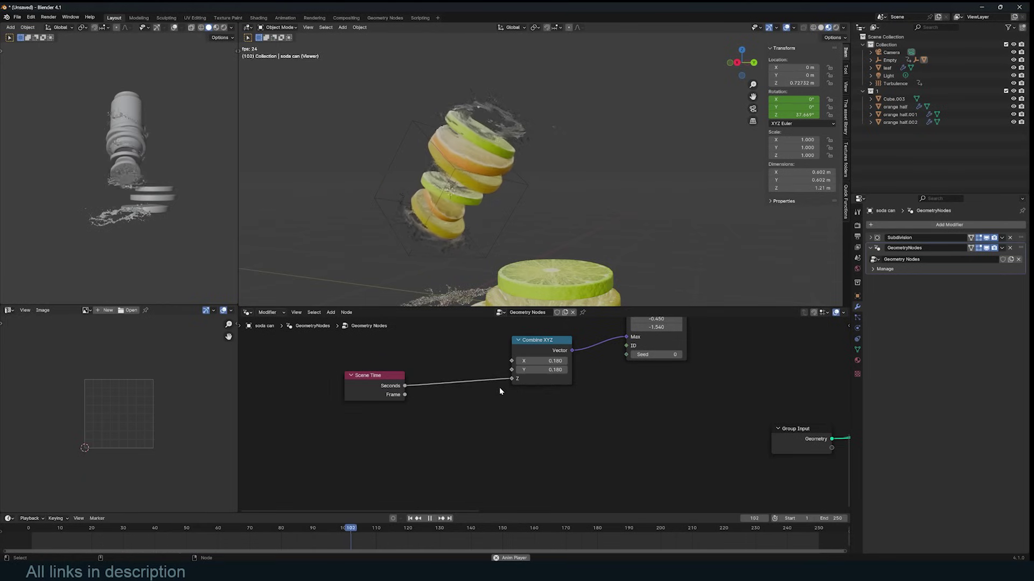
key(space)
click(33, 537)
key(space)
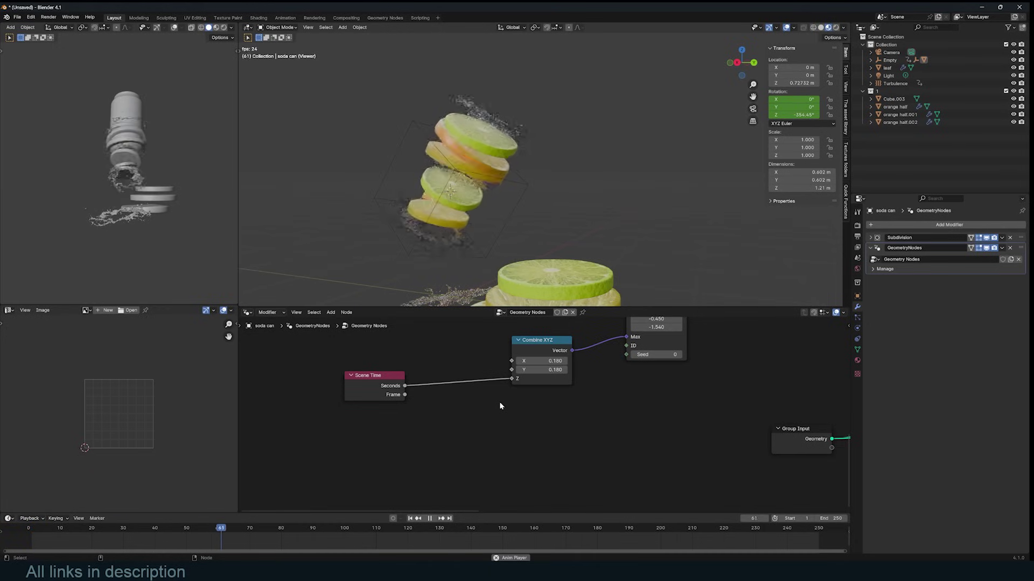
key(Home)
key(Escape)
Move the Curve Line node farther from Curve to Points and go to frame 45 of the animation.
middle_drag(529, 178, 627, 106)
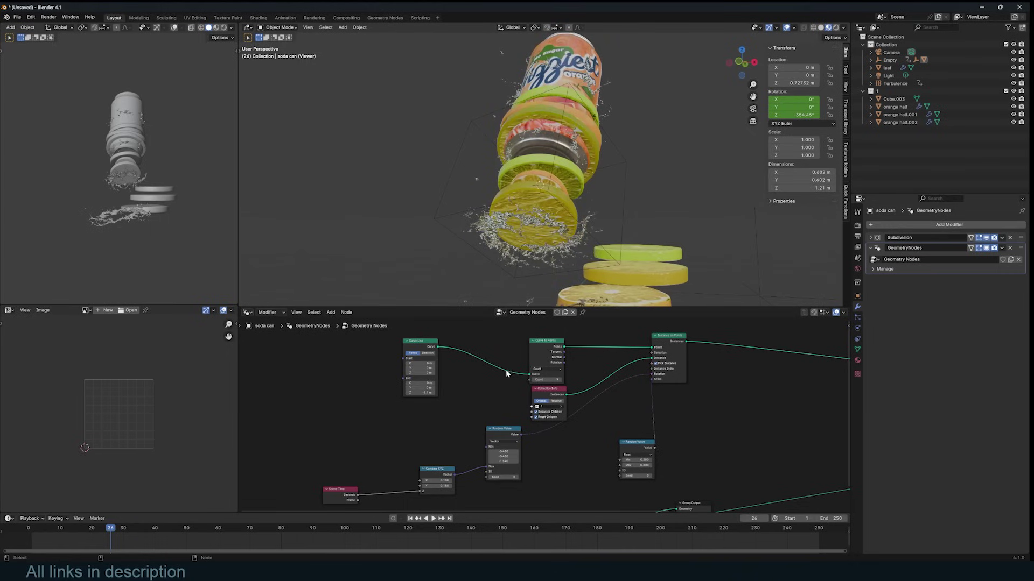
middle_drag(512, 373, 547, 378)
drag(456, 348, 405, 353)
drag(122, 545, 170, 541)
middle_drag(522, 154, 472, 156)
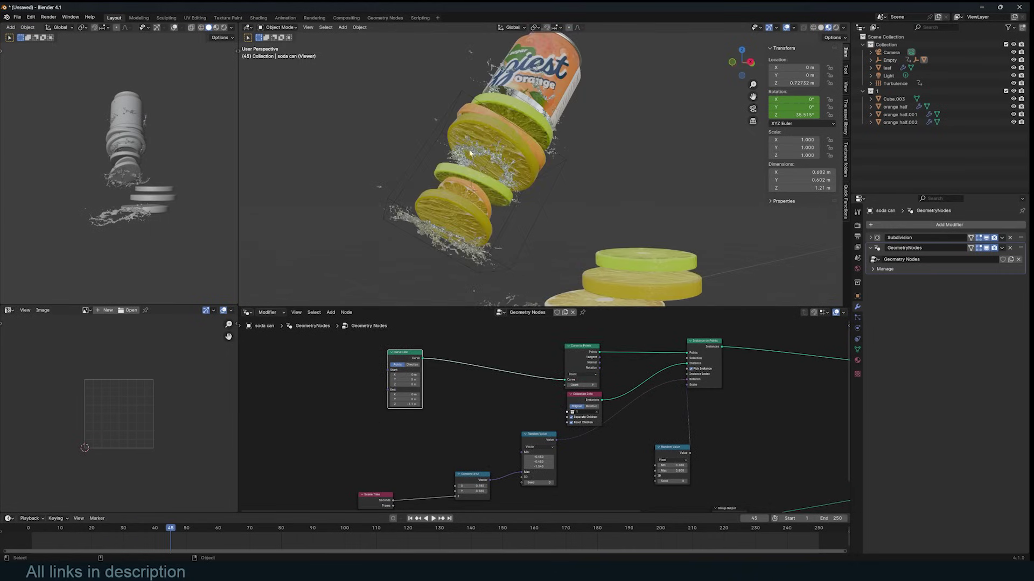
scroll(484, 337, up, 3)
middle_drag(490, 352, 570, 371)
drag(455, 361, 338, 363)
Insert a Set Position node between Curve Line and Curve to Points and preview its output in the Viewer.
key(shift+a)
text(set)
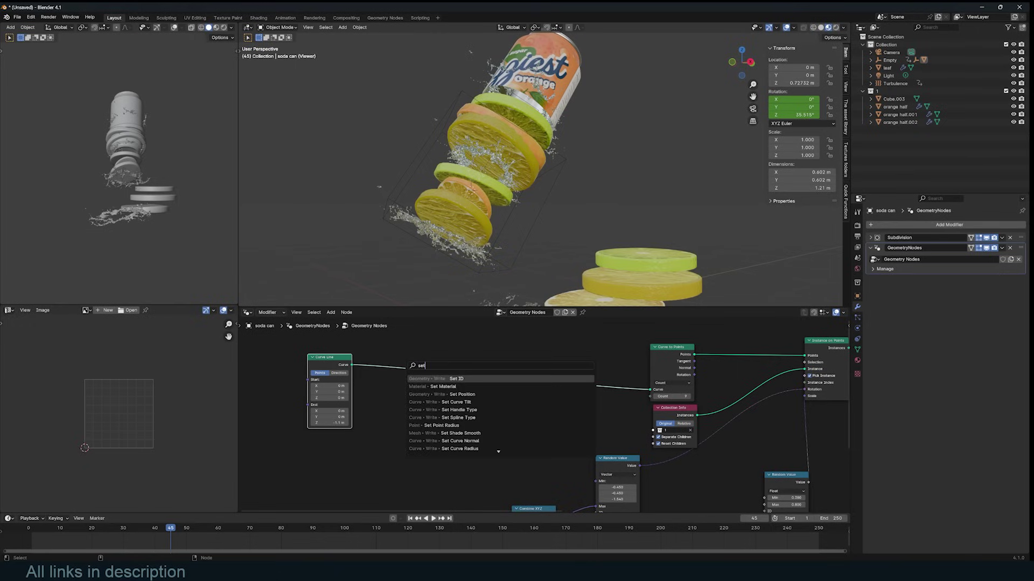
key(Return)
click(491, 363)
scroll(759, 427, down, 1)
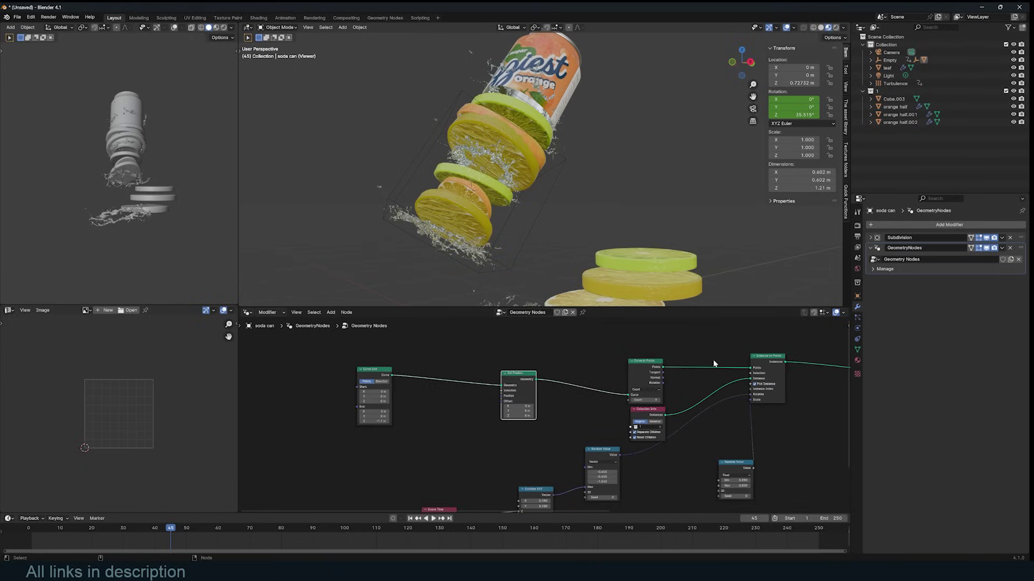
ctrl+shift+click(528, 380)
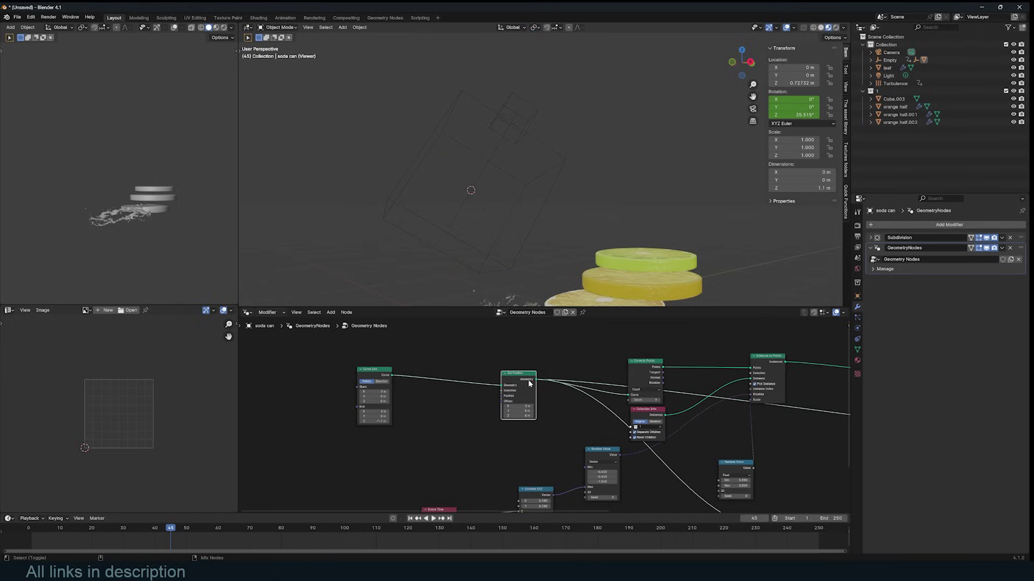
click(550, 170)
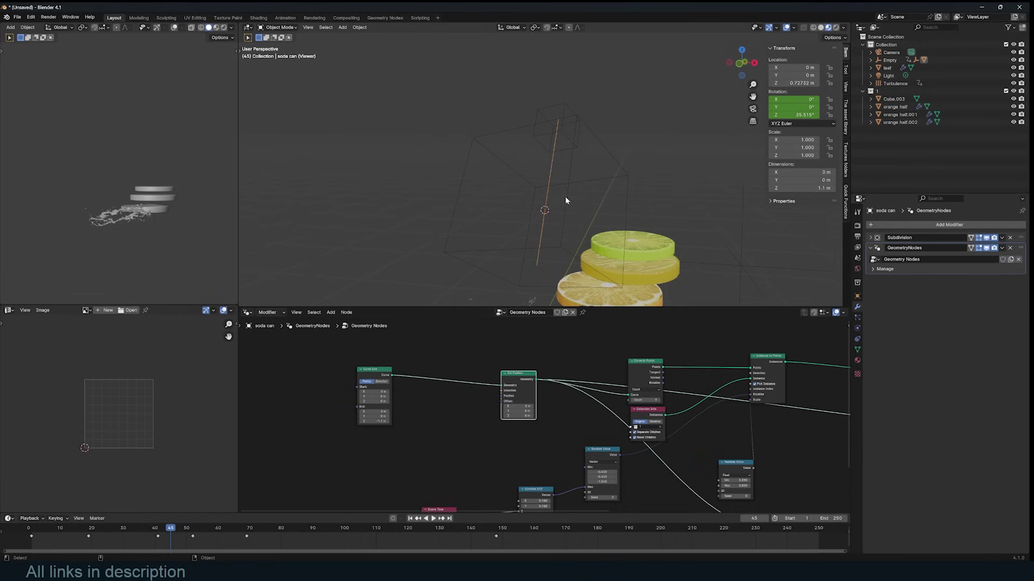
Add a Noise Texture node and connect its Color output to the Offset of Set Position.
middle_drag(509, 426, 576, 406)
key(shift+a)
text(noise)
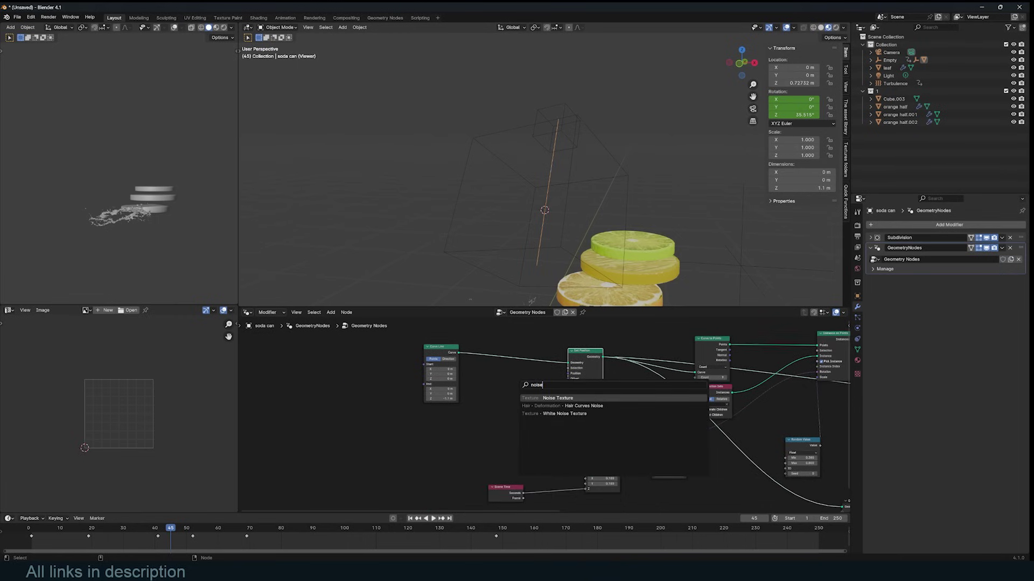
click(557, 406)
click(430, 423)
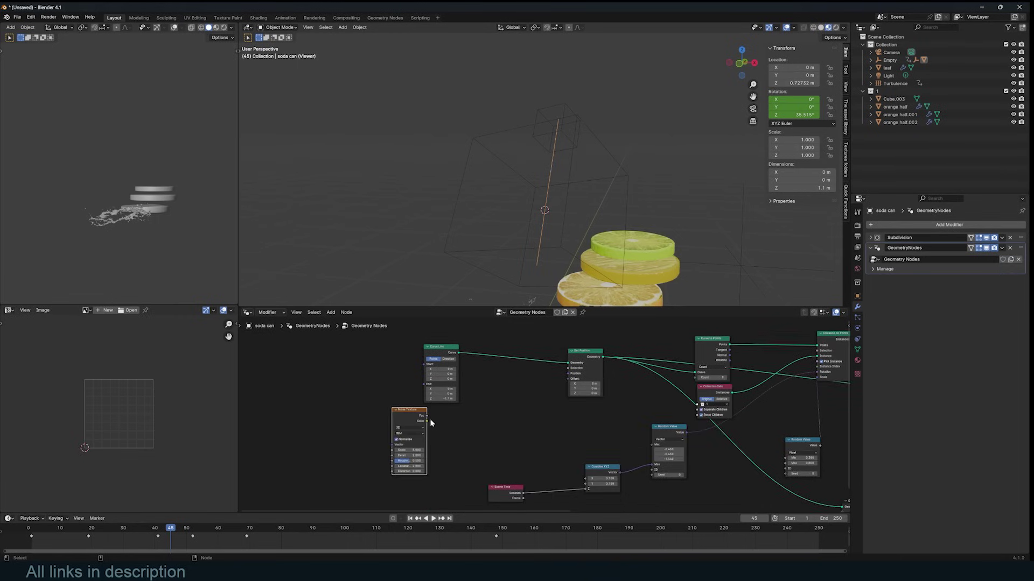
drag(554, 386, 564, 380)
Insert a Resample Curve node between Curve Line and Set Position and increase its Count.
key(shift+a)
key(shift+a)
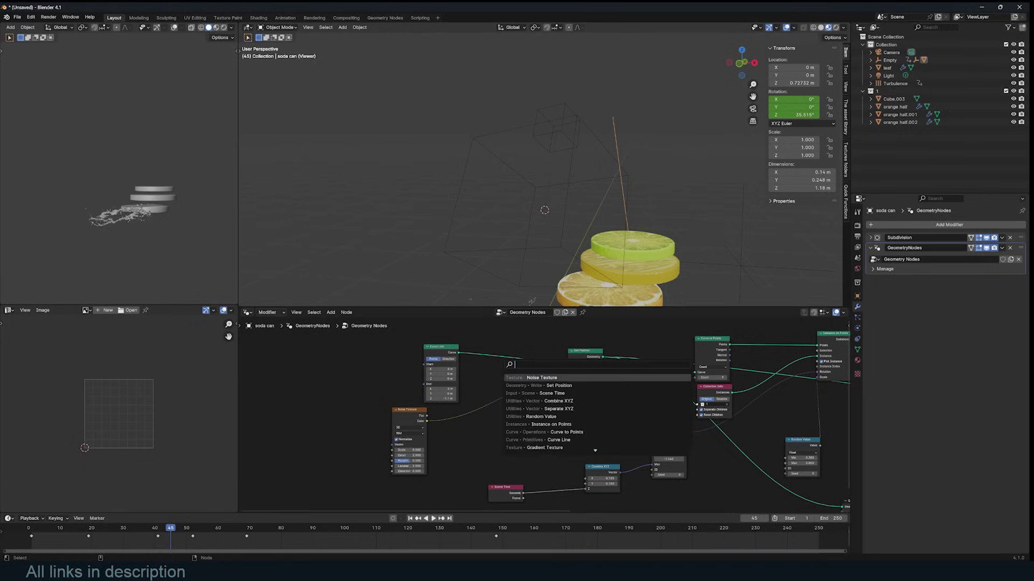
text(resample)
key(Return)
click(505, 364)
drag(500, 365, 463, 365)
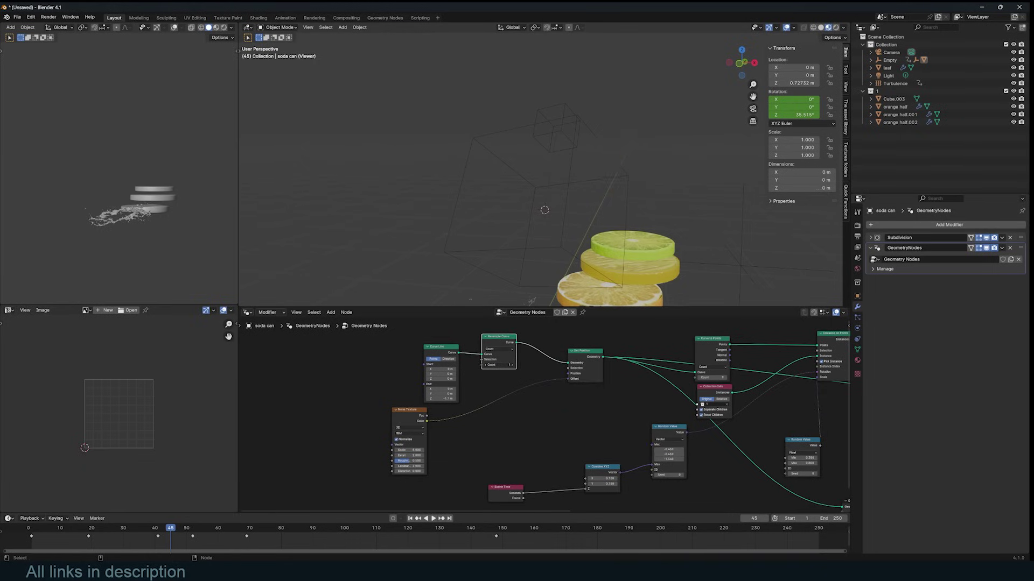
Switch the Viewer back to the Join Geometry output to show the can with its instances.
middle_drag(662, 233, 597, 232)
scroll(683, 408, down, 4)
middle_drag(686, 408, 519, 406)
scroll(528, 373, up, 1)
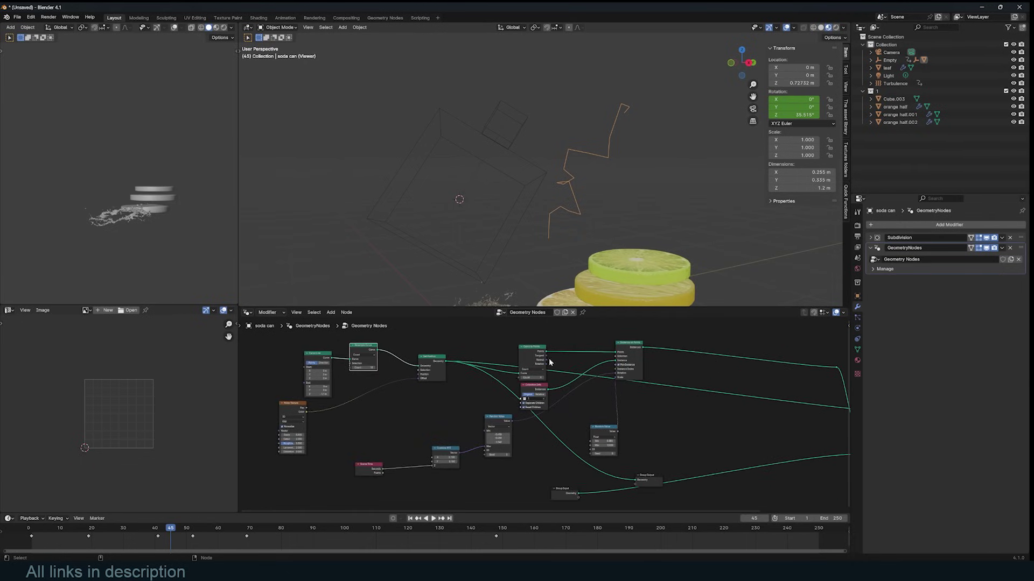
ctrl+middle_drag(647, 358, 671, 394)
middle_drag(806, 420, 689, 405)
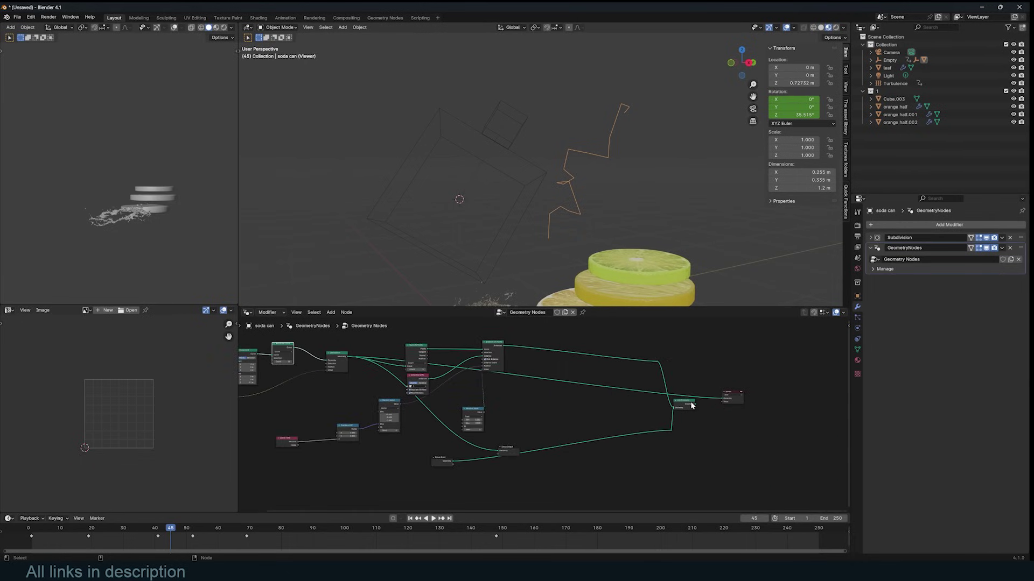
ctrl+shift+click(691, 405)
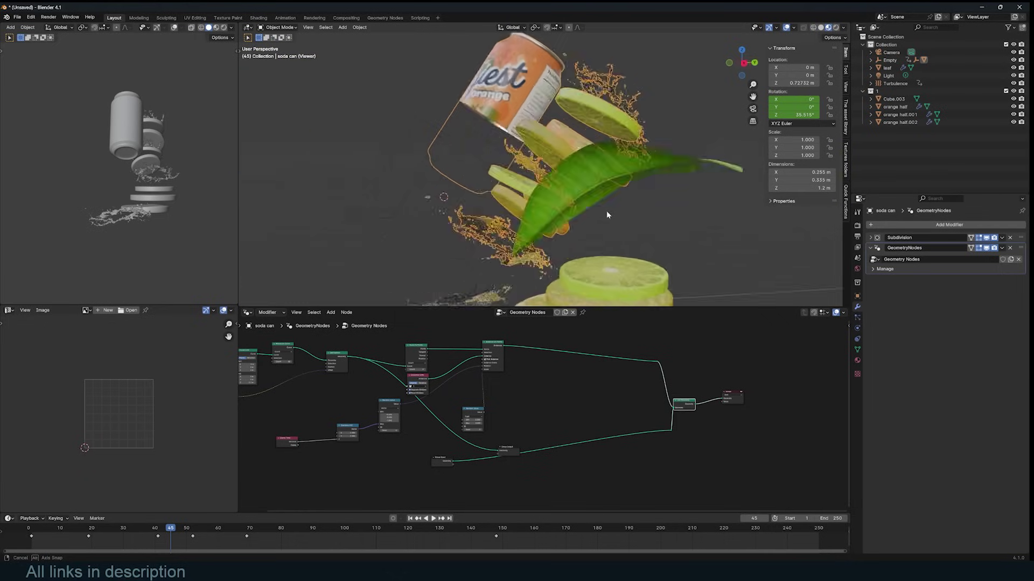
Insert a Vector Math node set to Subtract 0.5 between the Noise Texture and the Set Position offset.
scroll(422, 421, up, 3)
key(shift+a)
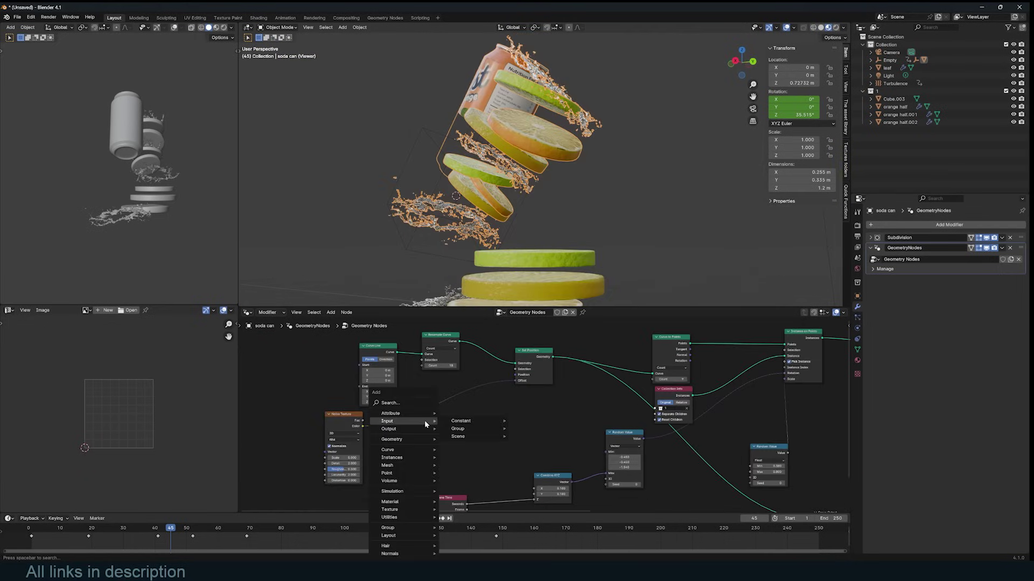
click(417, 402)
text(ve)
key(Down)
key(Down)
key(Return)
click(431, 409)
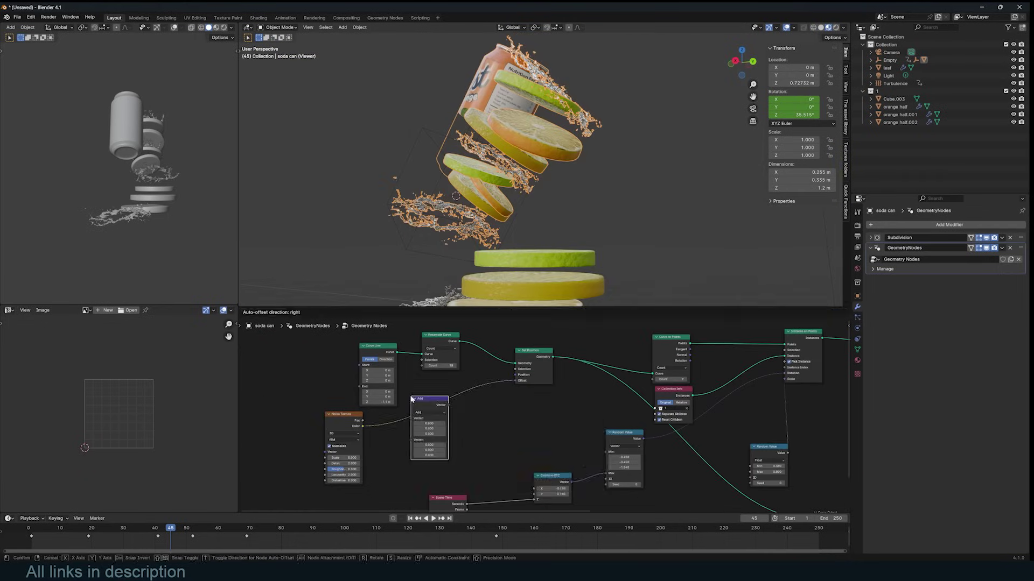
click(430, 413)
click(431, 431)
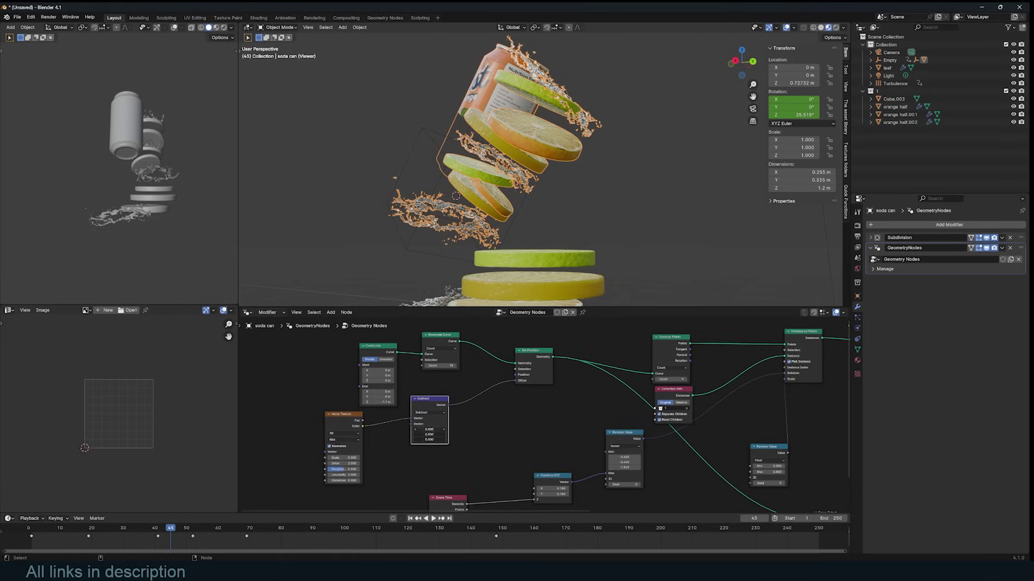
text(.5)
key(Return)
Duplicate the Subtract node, insert the copy before the Set Position offset and switch it to Scale.
middle_drag(539, 156, 603, 183)
click(428, 413)
drag(431, 403, 400, 425)
key(shift+d)
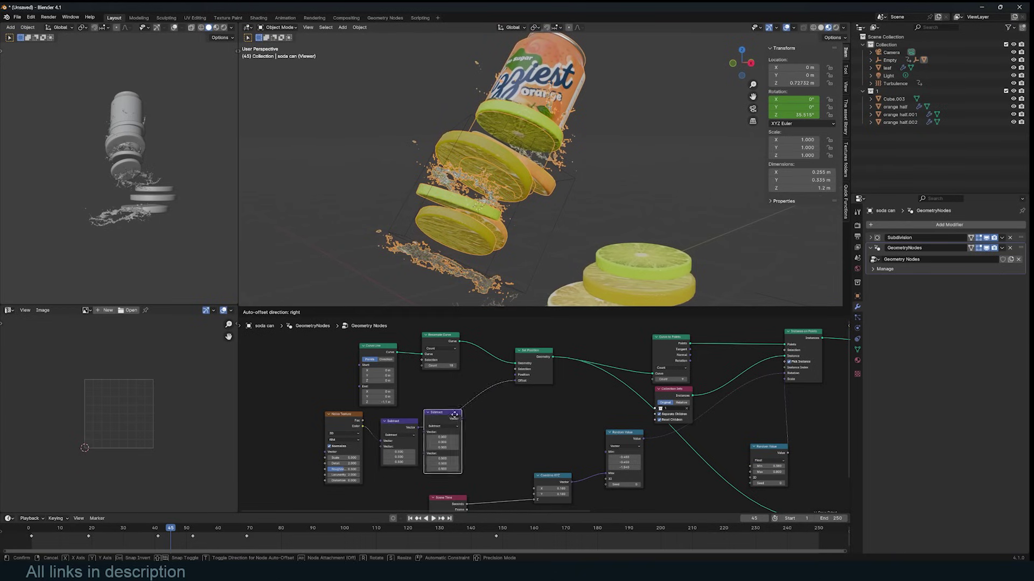
click(482, 404)
click(481, 415)
click(464, 507)
Try other factors in the Scale node feeding the Set Position offset.
drag(469, 426, 409, 426)
key(ctrl+z)
middle_drag(543, 234, 499, 234)
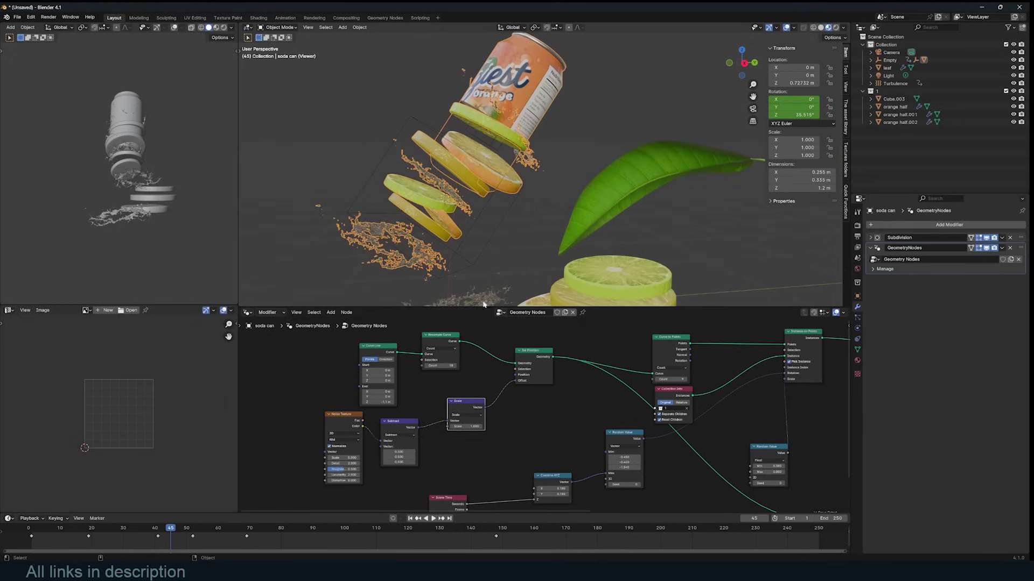
drag(468, 426, 496, 412)
key(ctrl+z)
Duplicate the Scale node into a Multiply by 1, 1, 0 placed before it, and lower the original's Scale factor.
key(shift+d)
click(456, 422)
click(454, 433)
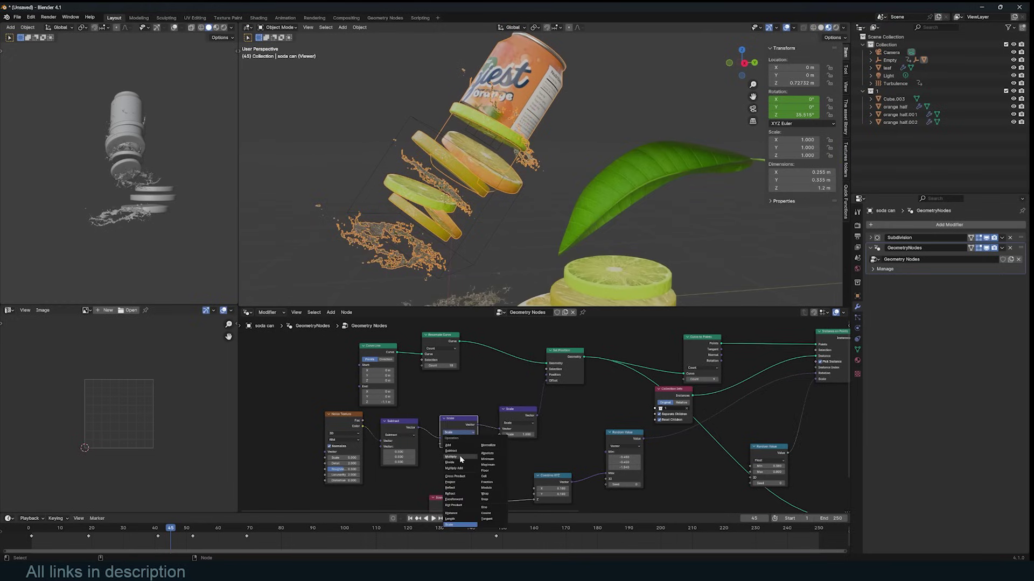
click(460, 457)
middle_drag(457, 429, 455, 409)
key(g)
drag(456, 440, 456, 440)
key(Return)
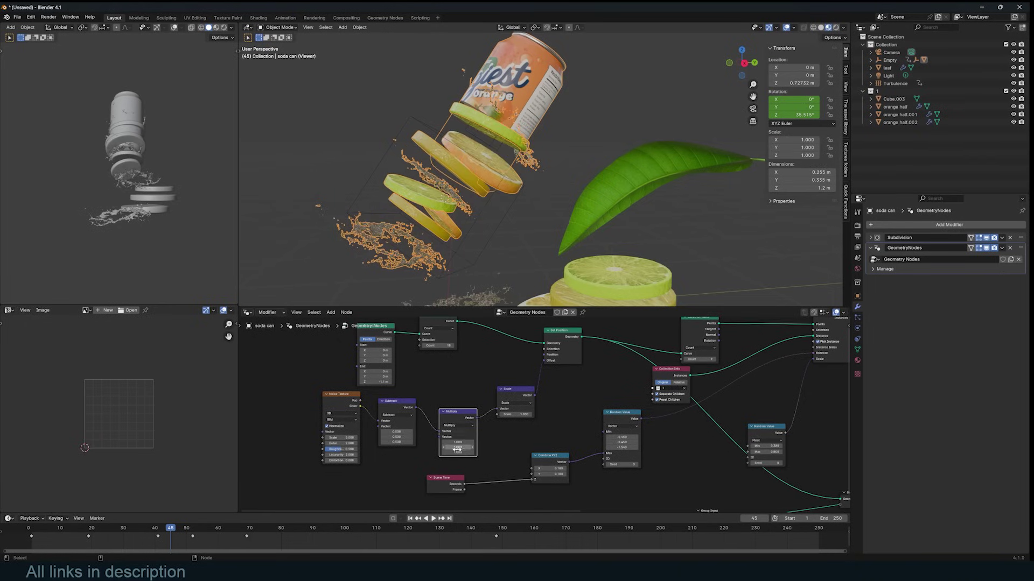
text(0)
key(Return)
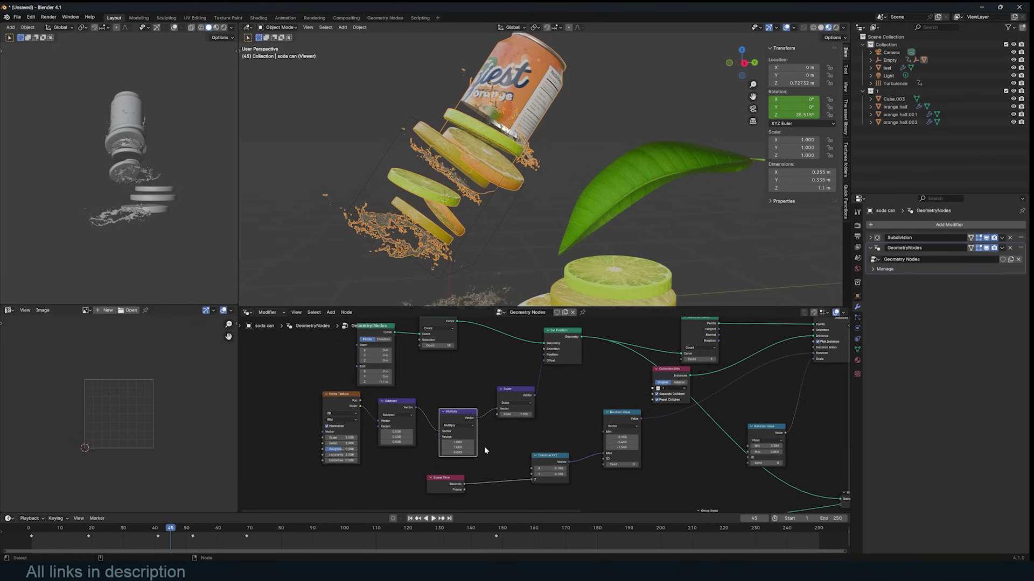
mouse_move(510, 415)
mouse_down()
mouse_move(458, 415)
mouse_move(521, 415)
mouse_move(504, 415)
mouse_up()
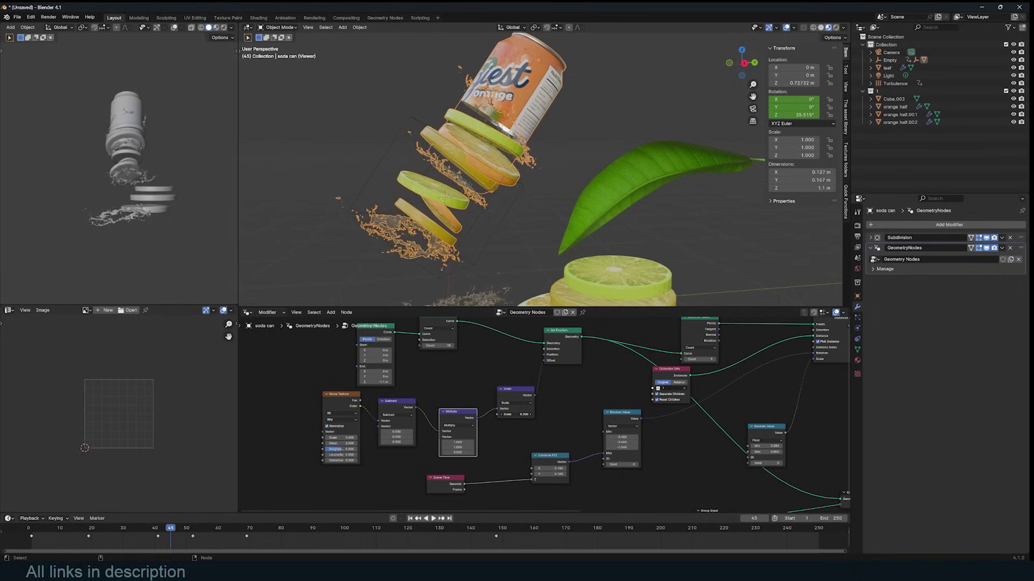
Duplicate the Scale node and insert the copy between the Float Random Value and the Scale of Instance on Points.
scroll(579, 431, down, 3)
scroll(517, 399, up, 2)
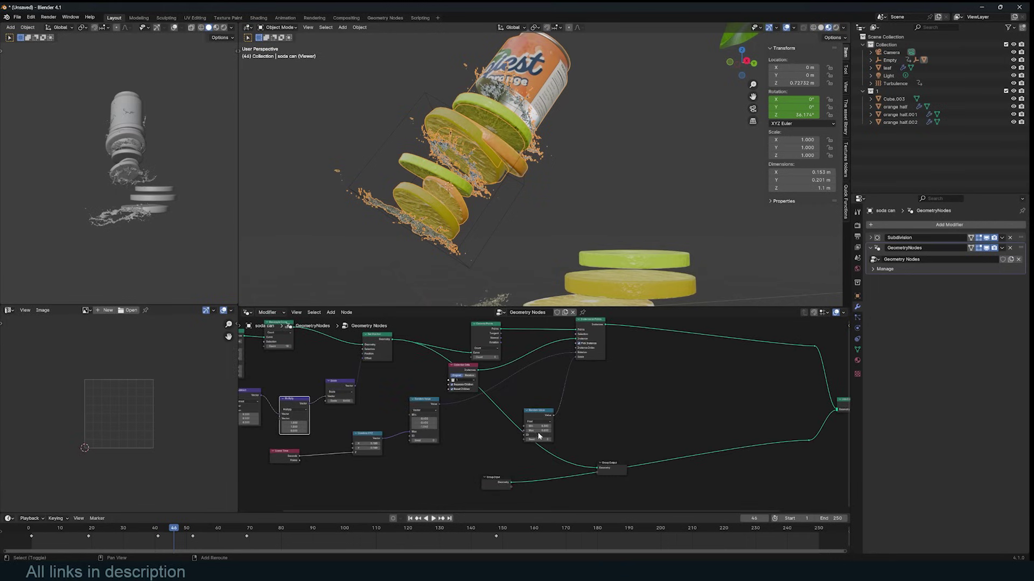
drag(540, 429, 477, 421)
click(344, 386)
key(shift+d)
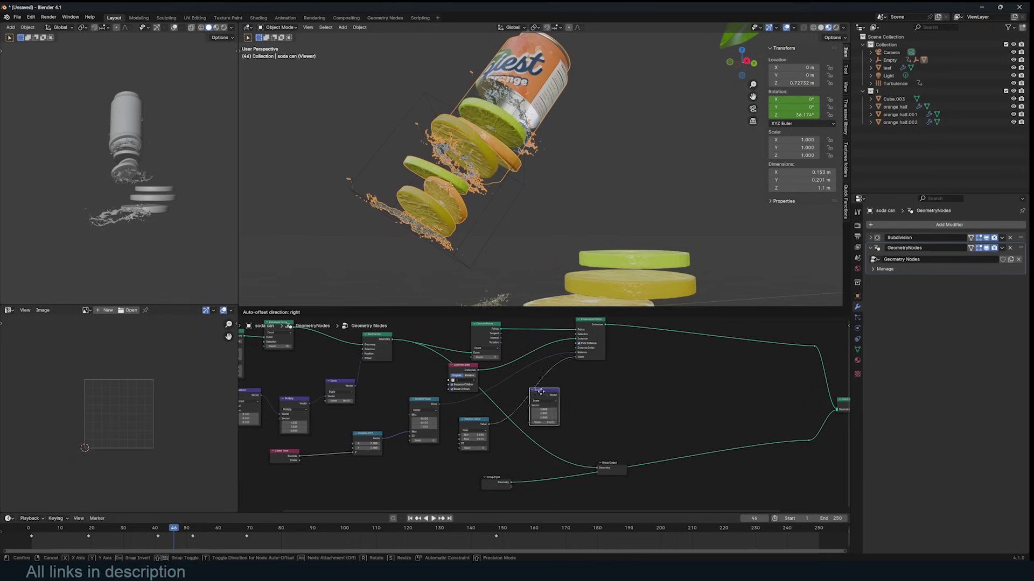
click(548, 411)
Try another factor in the Scale node that drives the instance scale.
drag(545, 410, 577, 414)
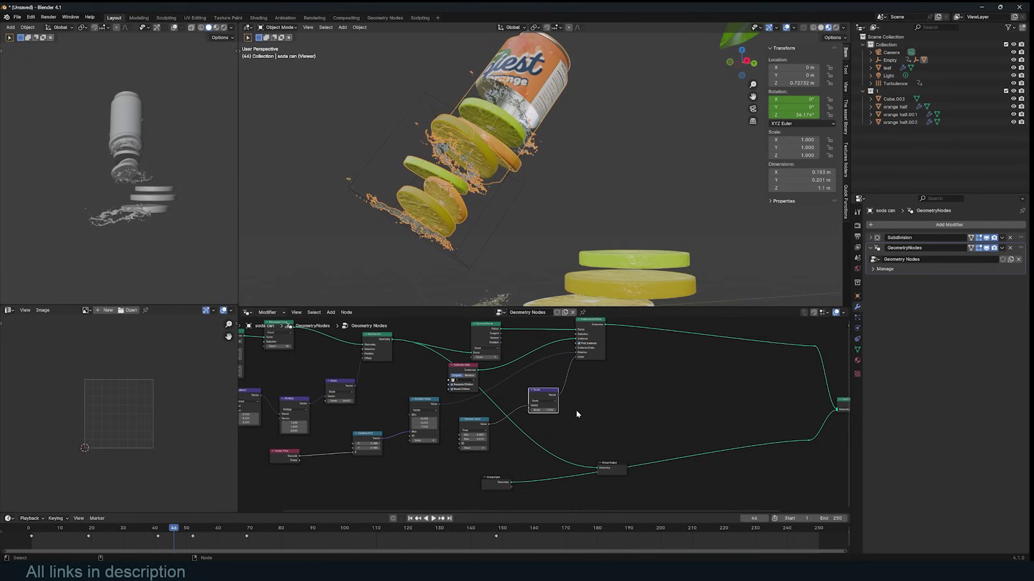
middle_drag(538, 230, 524, 338)
drag(546, 410, 512, 411)
key(ctrl+z)
Move the Curve Line node away from Resample Curve and preview the Resample Curve output in the Viewer.
middle_drag(428, 347, 525, 386)
scroll(525, 386, up, 1)
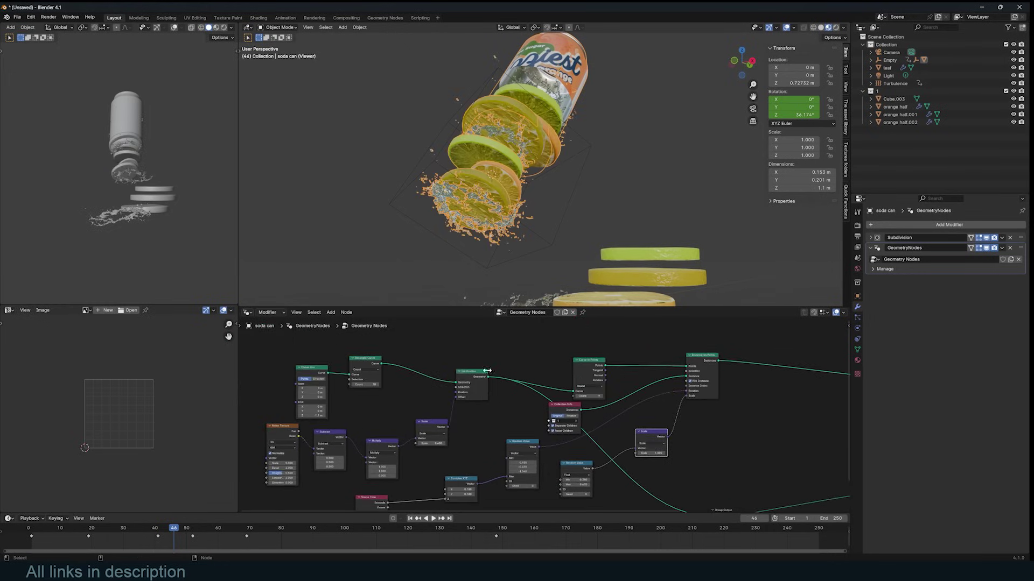
drag(308, 372, 285, 369)
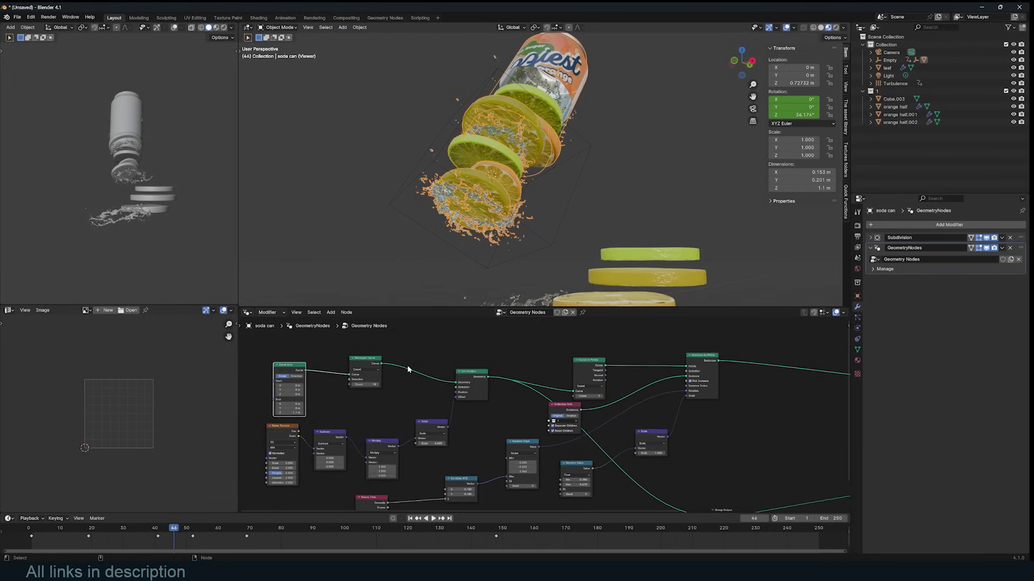
ctrl+shift+click(379, 366)
Move the Set Position node close to Resample Curve and preview its output in the Viewer.
key(shift+a)
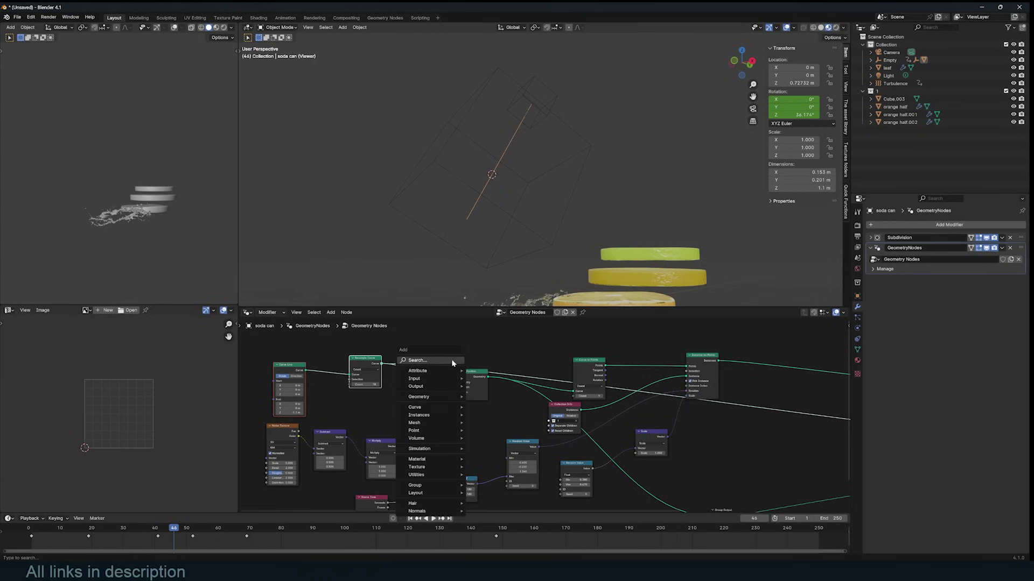
click(451, 360)
click(500, 398)
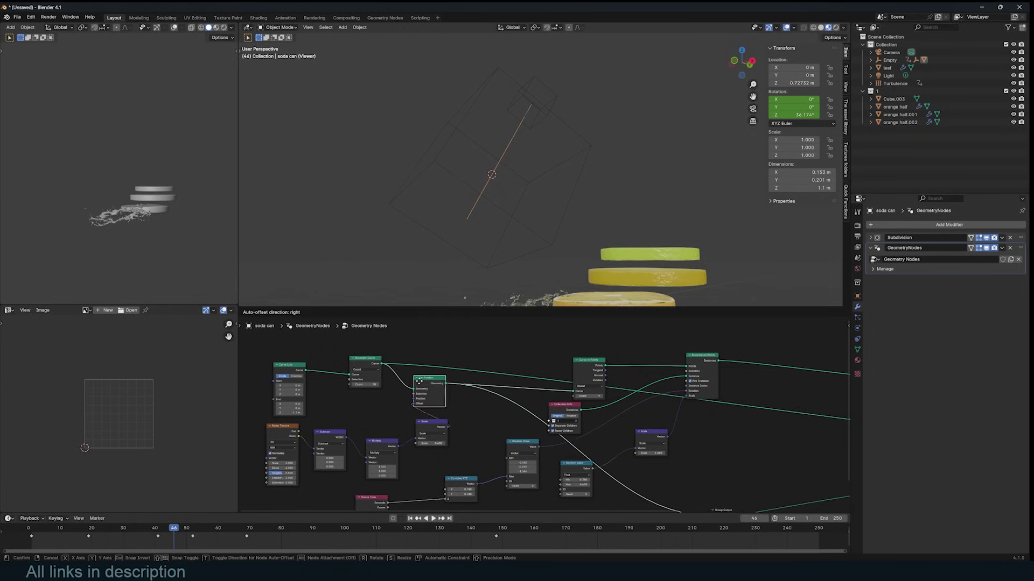
click(416, 383)
ctrl+shift+click(418, 384)
scroll(538, 390, down, 3)
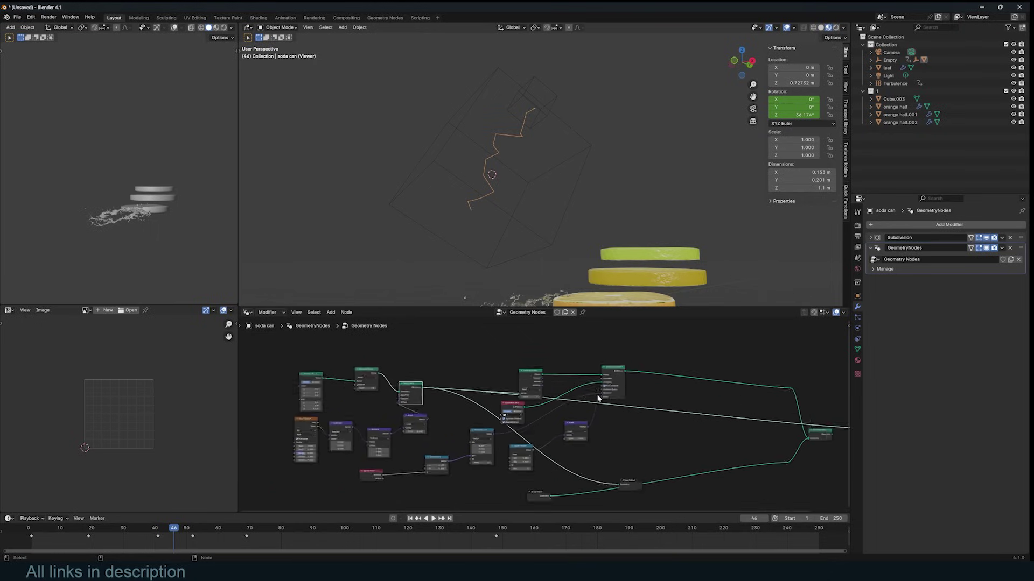
Add a second Set Position node between the first one and the Viewer, and connect a Position node to its Position input.
drag(828, 416, 564, 339)
scroll(439, 400, up, 2)
key(shift+a)
text(sca)
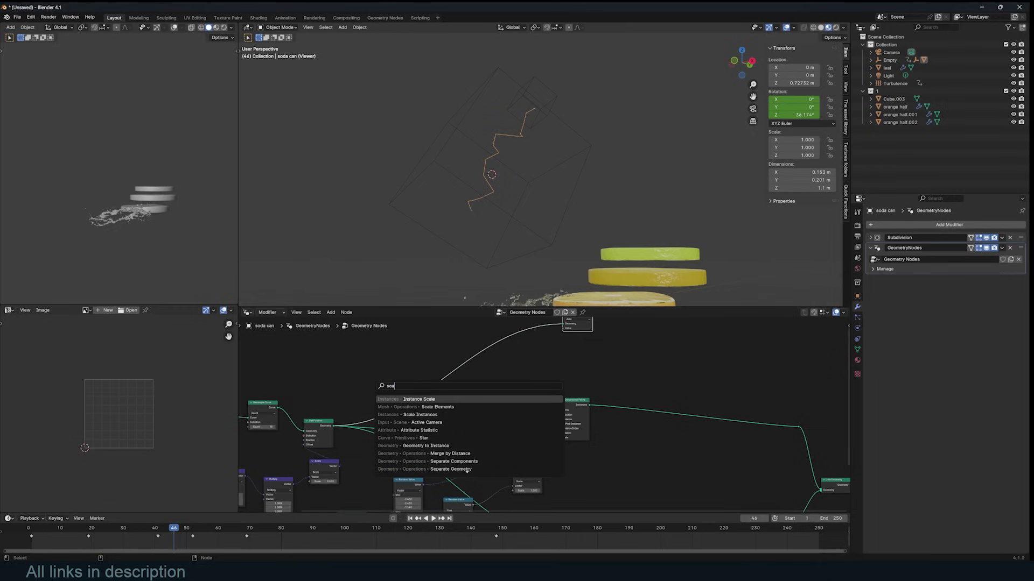
key(Escape)
scroll(361, 402, up, 2)
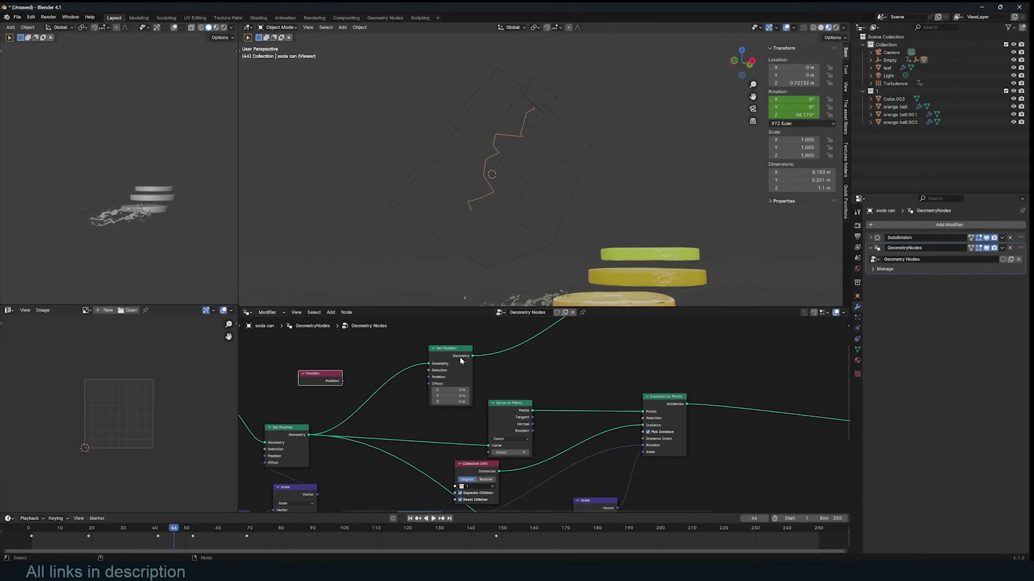
drag(326, 381, 439, 384)
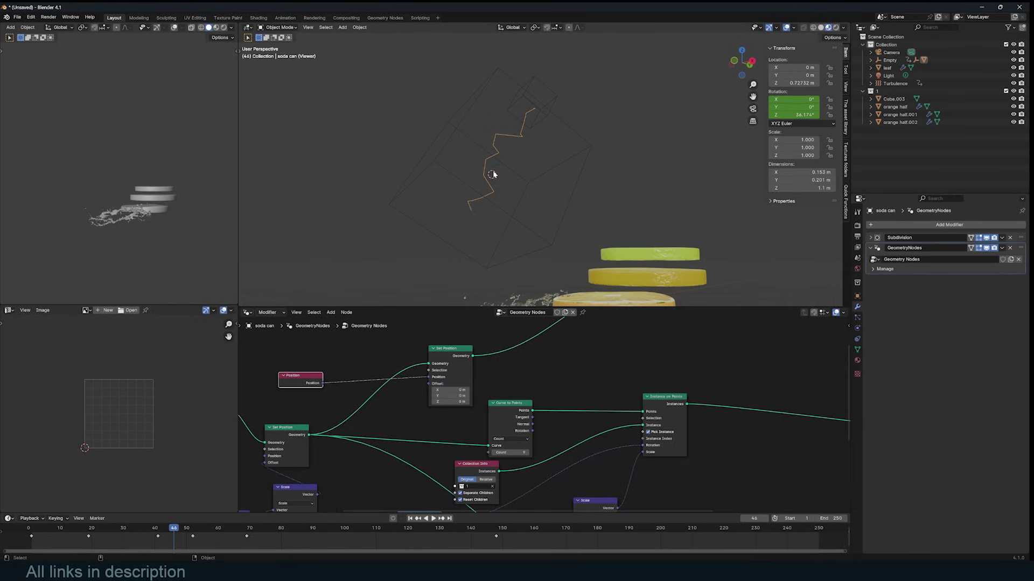
Insert a Vector Math node set to Scale between Position and the second Set Position, and test its factor.
key(shift+a)
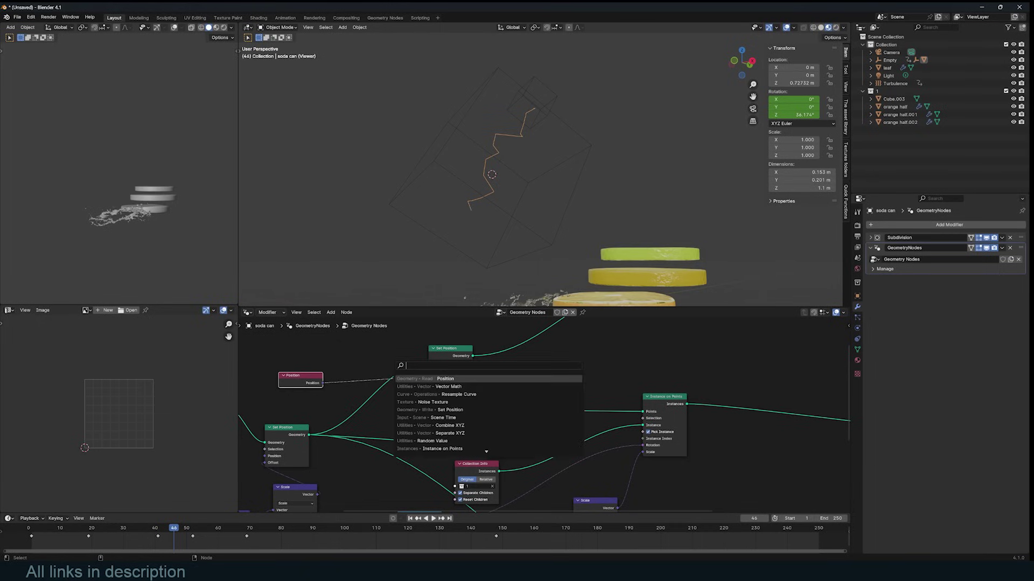
click(604, 493)
key(shift+a)
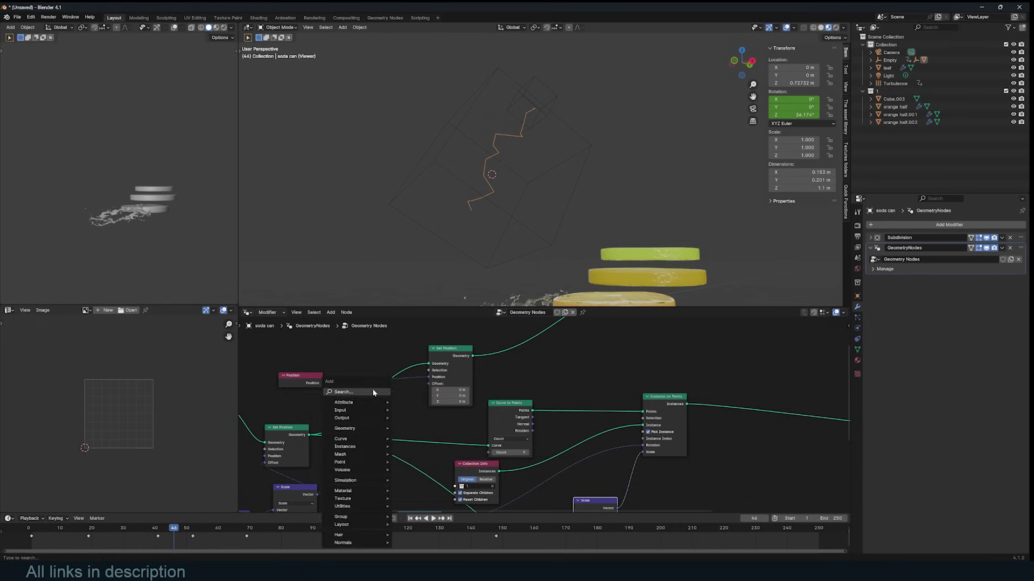
text(ve)
key(Down)
key(Return)
click(346, 373)
click(363, 384)
click(359, 491)
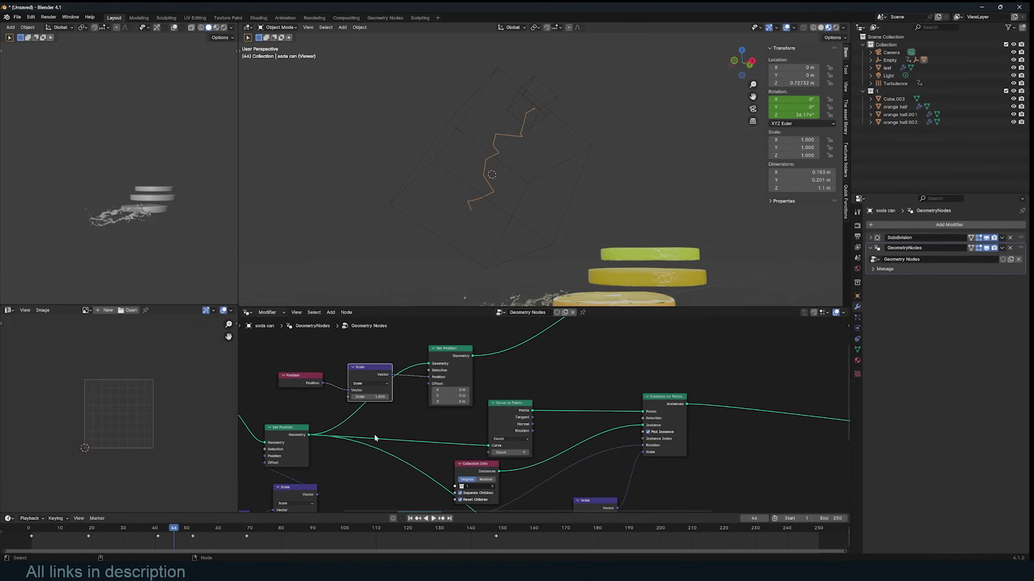
drag(375, 397, 344, 396)
Route the second Set Position into the Curve to Points node's Curve input and preview the Join Geometry output in the Viewer.
scroll(378, 409, down, 2)
drag(457, 346, 470, 414)
scroll(542, 409, down, 2)
middle_drag(761, 431, 589, 402)
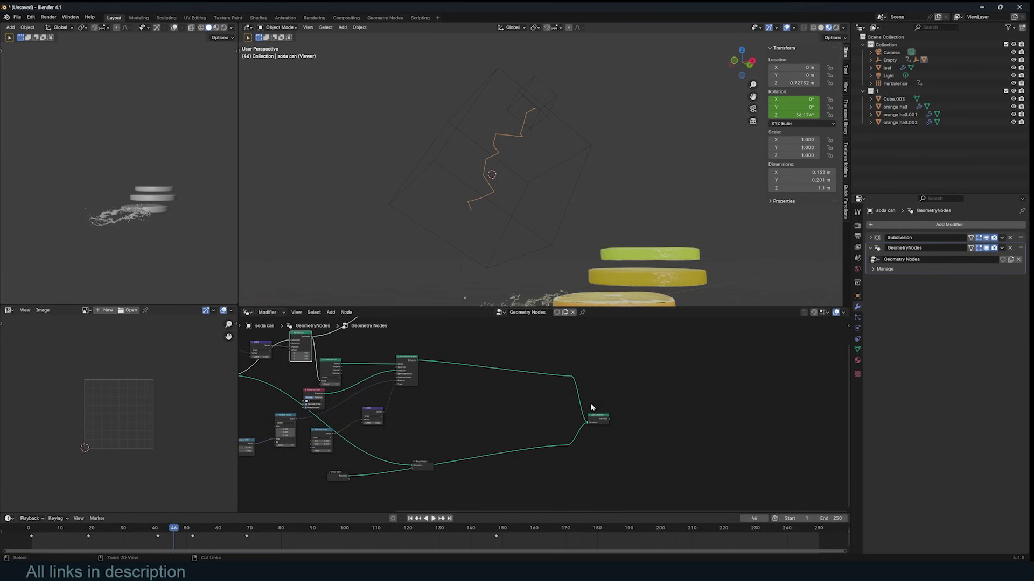
ctrl+shift+click(599, 418)
Try other factors in the Scale nodes driving the curve positions and instance scale, and undo the changes.
middle_drag(416, 379, 631, 414)
scroll(631, 414, up, 3)
shift+drag(442, 385, 402, 385)
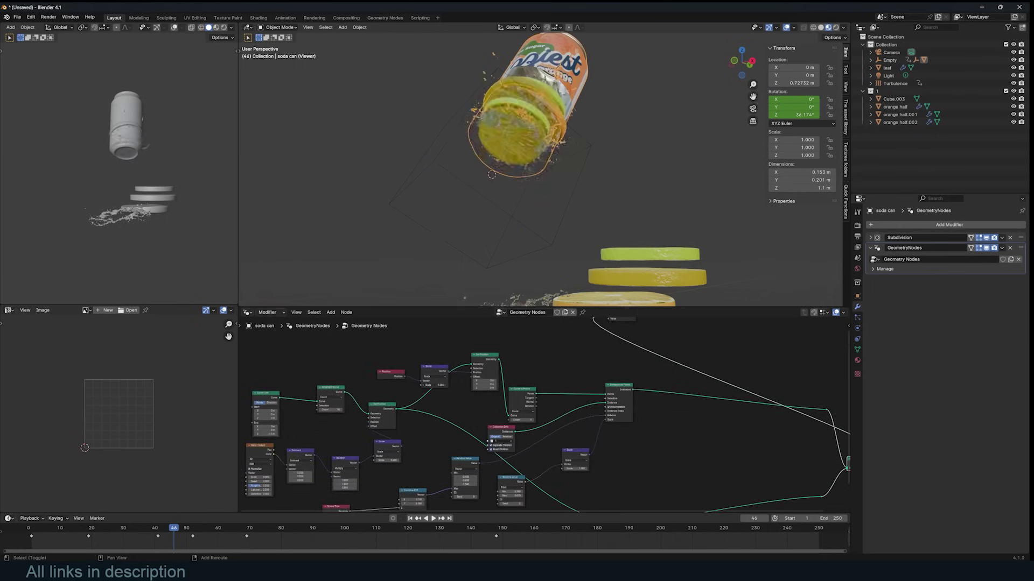
scroll(386, 409, down, 2)
scroll(386, 409, up, 3)
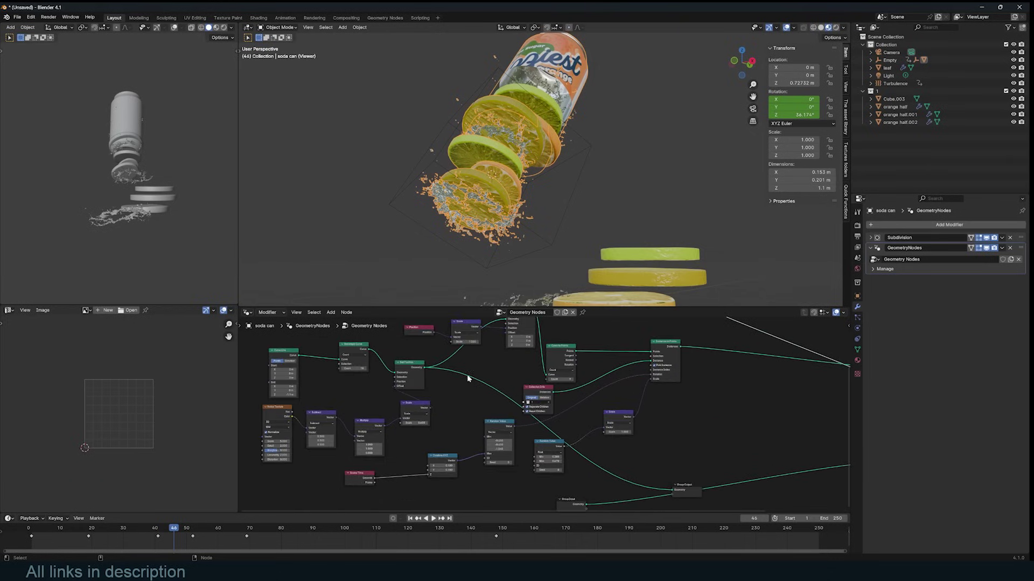
middle_drag(565, 421, 525, 423)
mouse_move(430, 345)
mouse_down()
mouse_move(447, 345)
mouse_move(423, 345)
mouse_up()
key(ctrl+z)
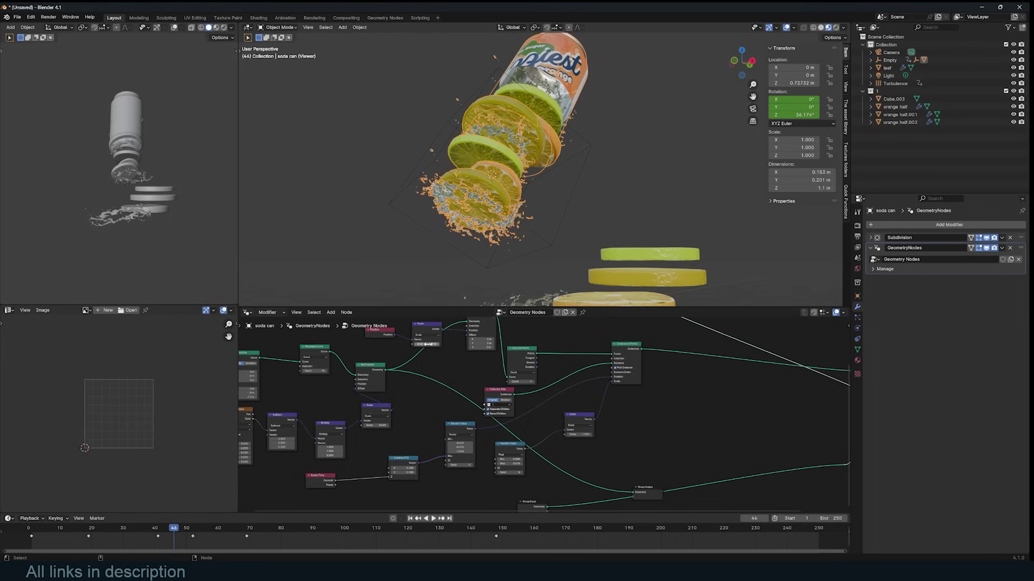
mouse_move(580, 434)
shift+mouse_down()
mouse_move(546, 434)
mouse_move(580, 425)
mouse_move(582, 438)
shift+mouse_up()
key(ctrl+z)
Duplicate the instance Scale node and insert the copy between the Vector Random Value and the Rotation of Instance on Points.
drag(514, 445, 507, 460)
click(593, 441)
key(shift+d)
click(548, 422)
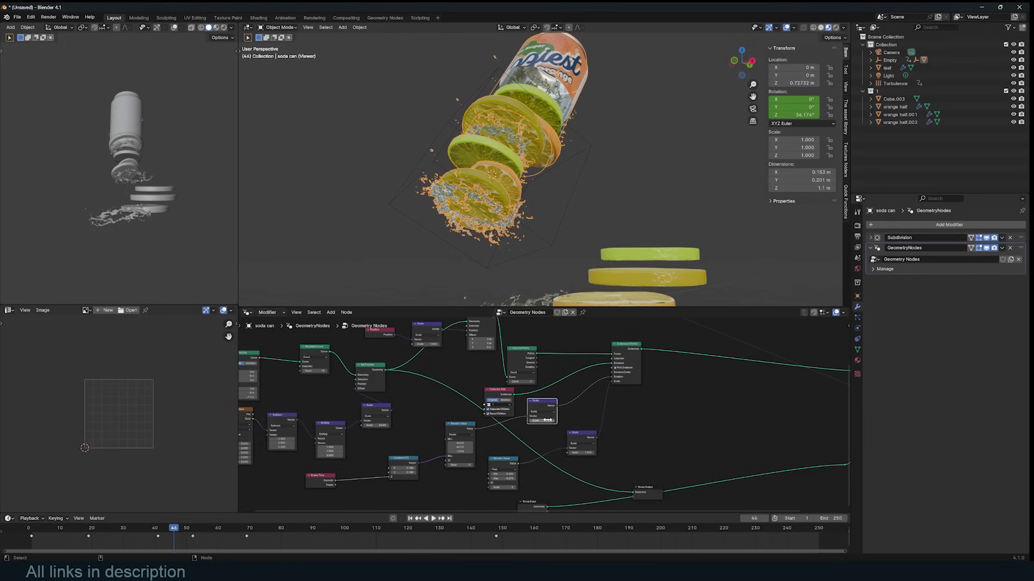
mouse_move(547, 420)
mouse_down()
mouse_move(557, 420)
mouse_move(547, 421)
mouse_up()
Add a Value node and place it ahead of the Curve Line and Noise Texture nodes.
scroll(550, 422, down, 5)
middle_drag(405, 381, 525, 373)
scroll(525, 373, up, 2)
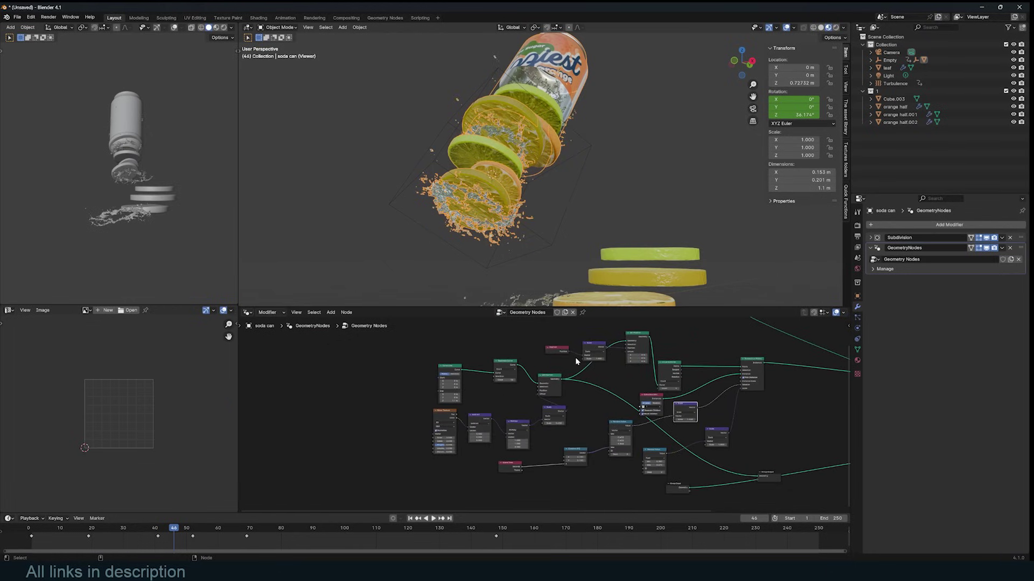
key(shift+a)
click(388, 393)
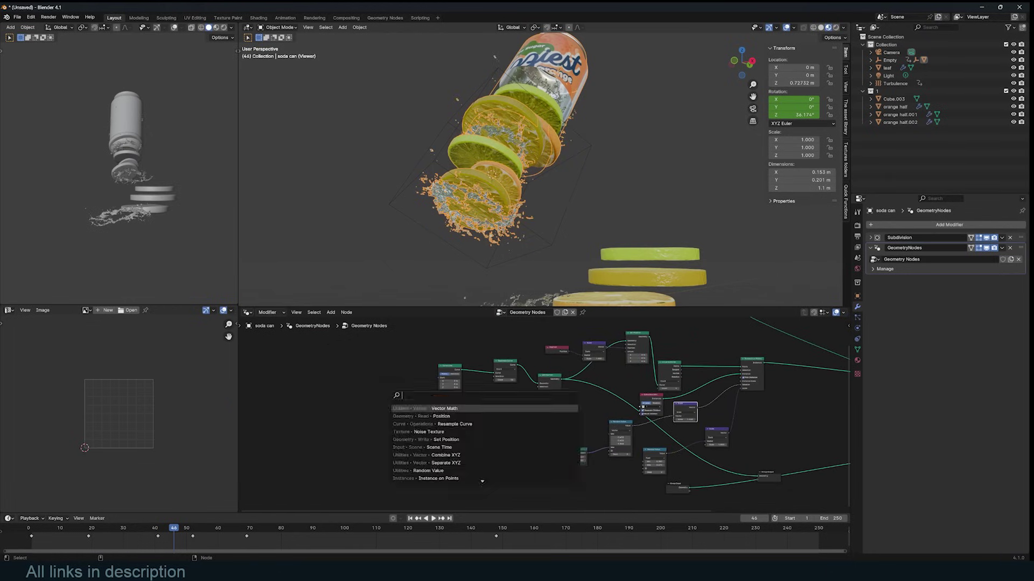
text(va)
key(Return)
click(371, 409)
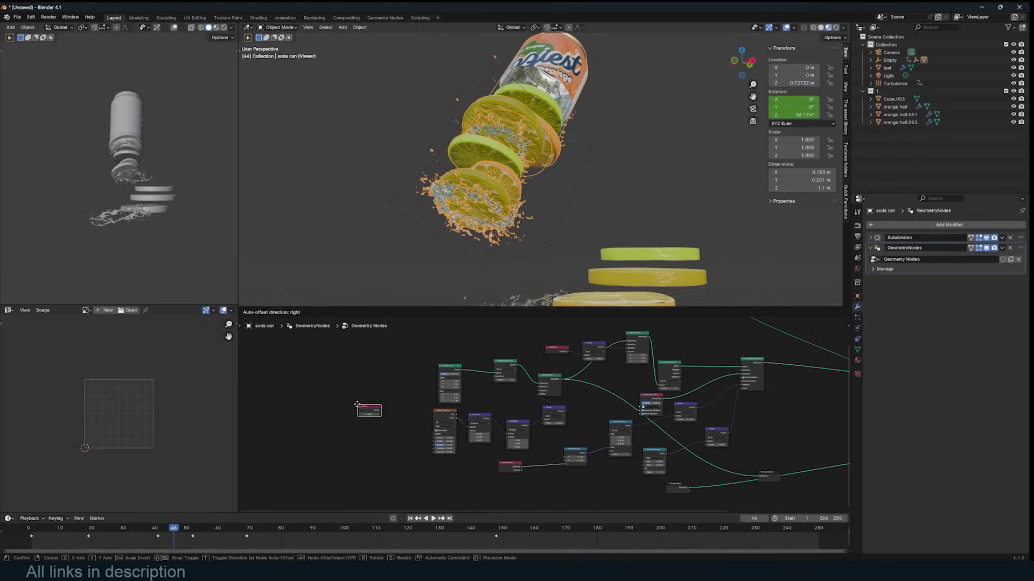
scroll(373, 412, up, 2)
scroll(344, 413, down, 2)
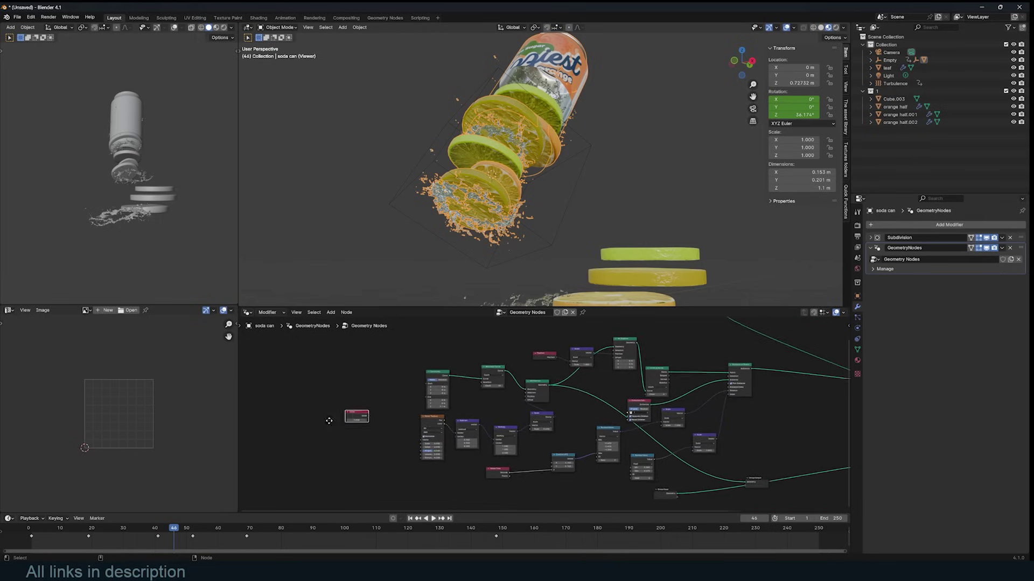
Connect the Value node to the factors of the three Scale nodes driving curve position, instance rotation and instance scale.
drag(311, 419, 577, 358)
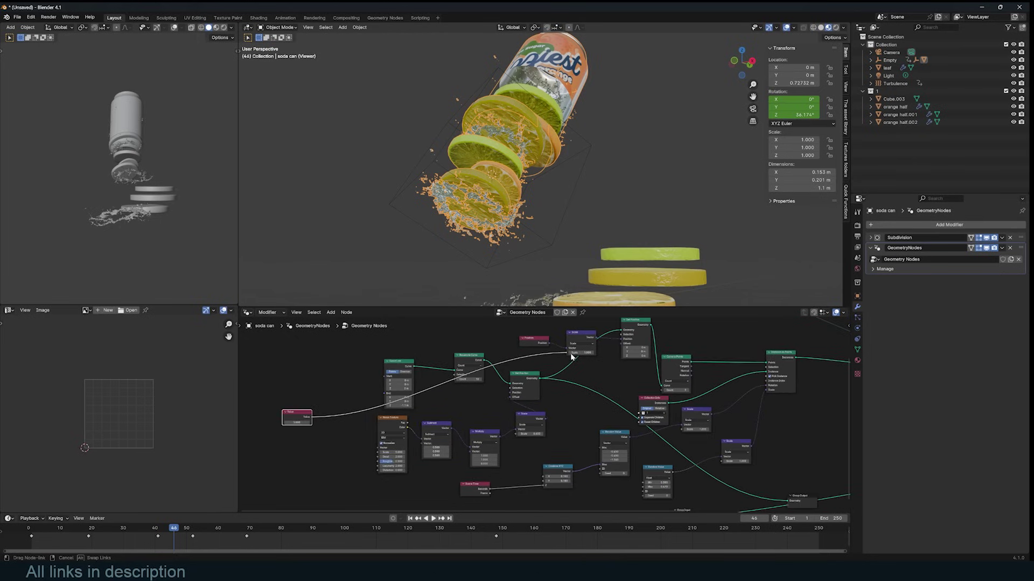
scroll(463, 393, down, 2)
drag(342, 408, 640, 417)
drag(347, 407, 669, 443)
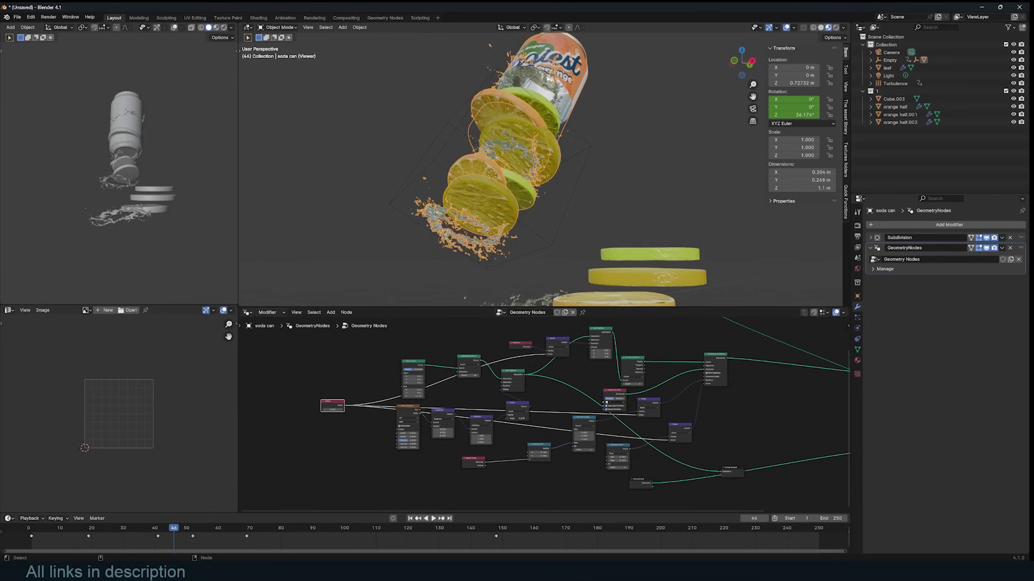
scroll(462, 422, up, 2)
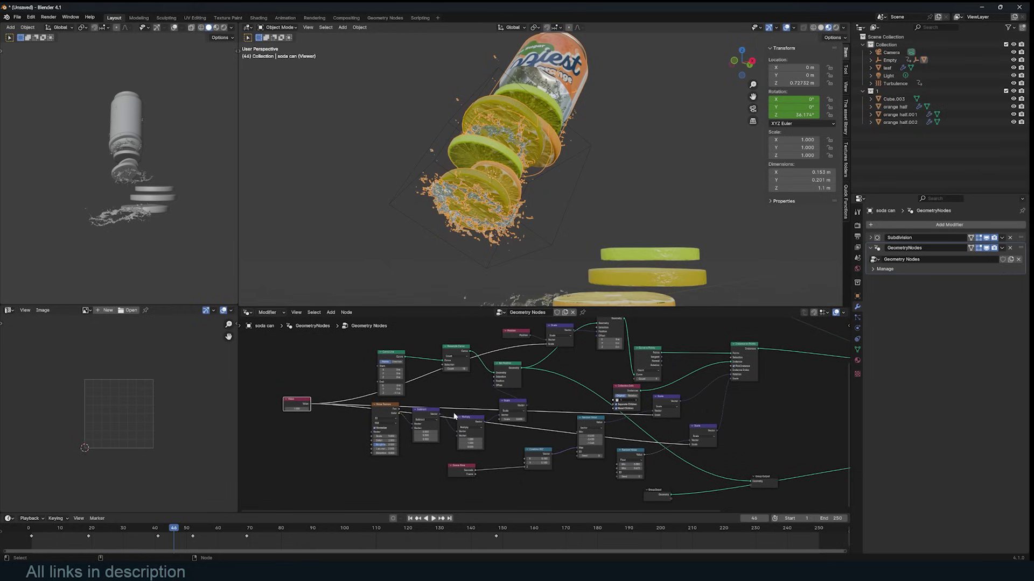
Insert a Math node set to Multiply between Value and the rotation Scale factor, and lower the Value node's number.
click(426, 416)
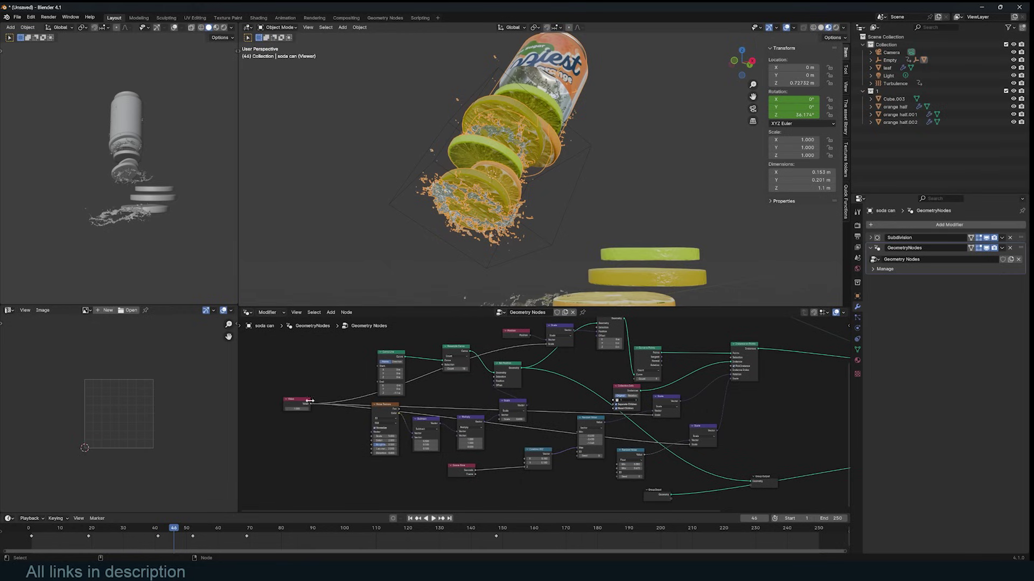
mouse_move(295, 408)
shift+mouse_down()
mouse_move(281, 408)
mouse_move(306, 409)
shift+mouse_up()
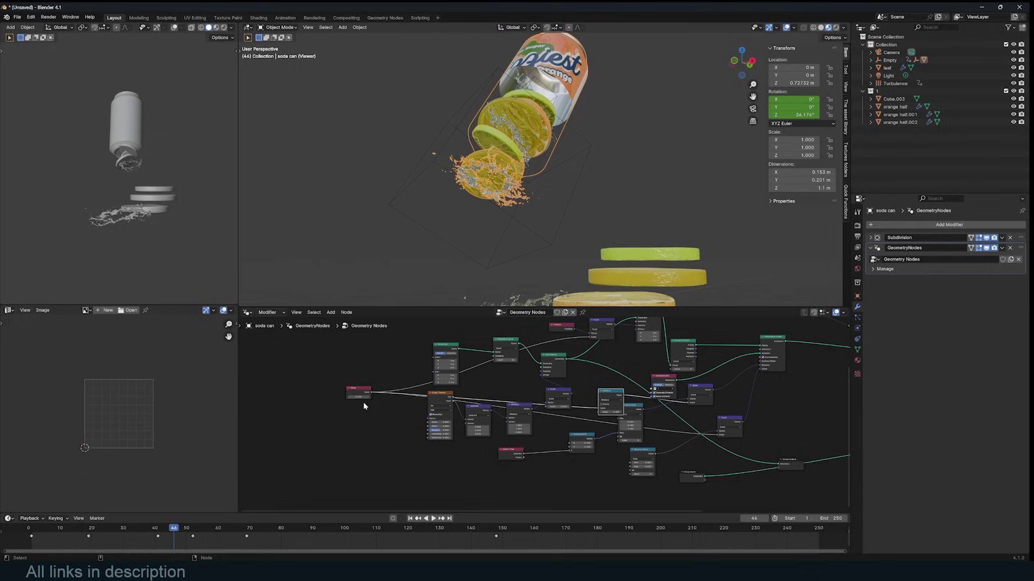
scroll(364, 407, up, 2)
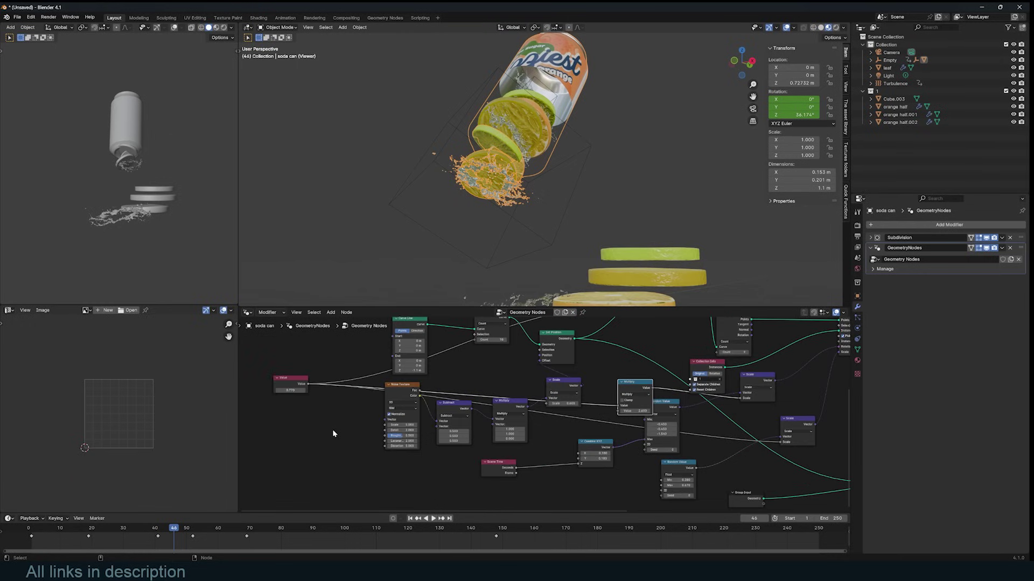
Animate the Value node with keyframes, rising from 0 at frame 39 to 1 and dropping again after frame 64.
drag(173, 531, 197, 538)
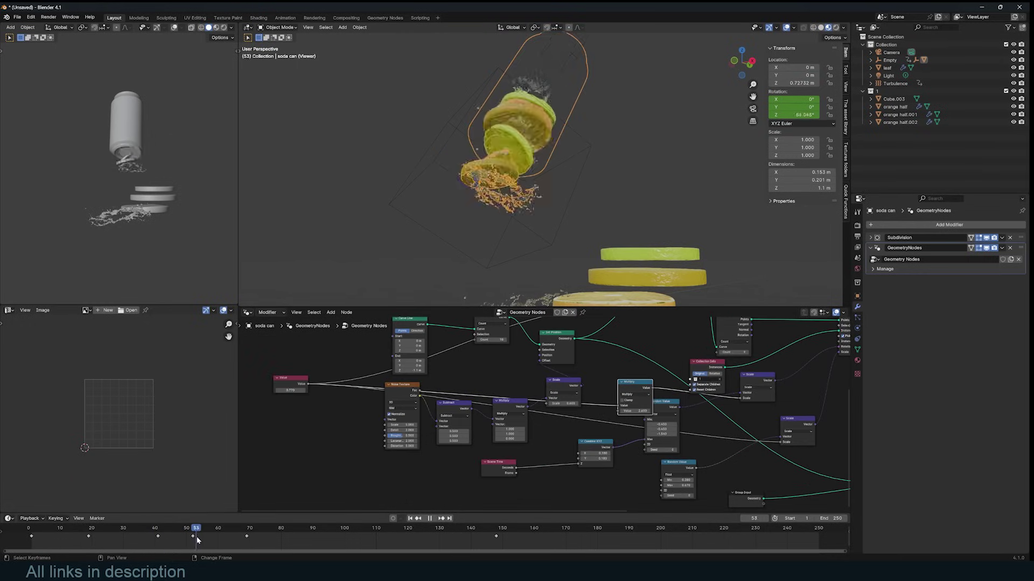
drag(291, 391, 269, 391)
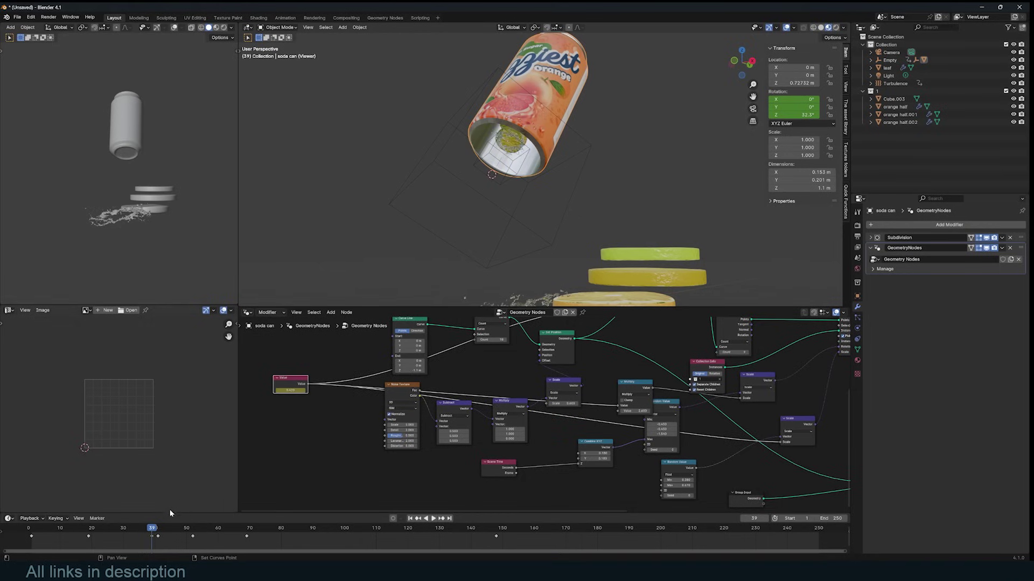
drag(134, 531, 185, 532)
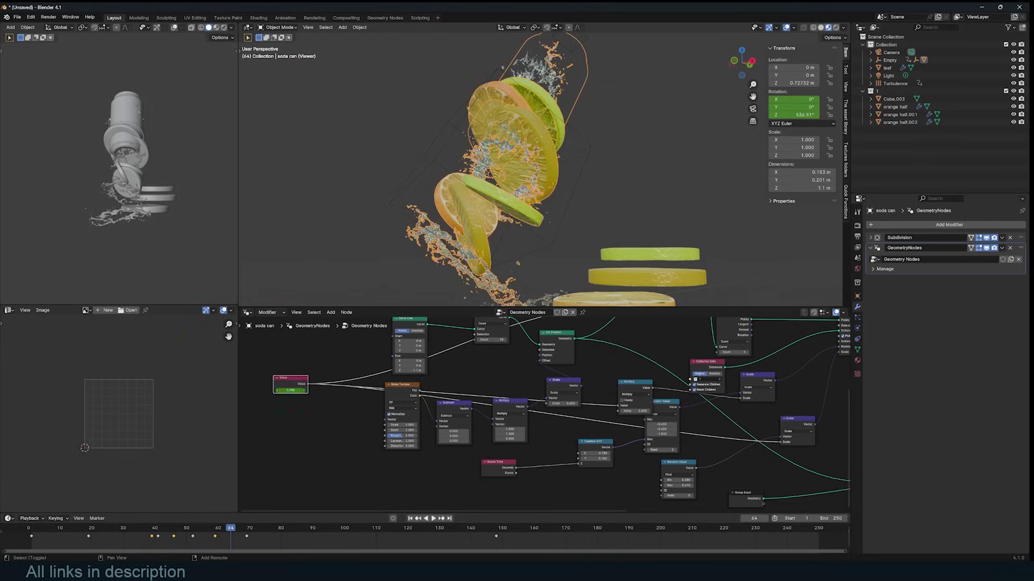
drag(291, 390, 258, 390)
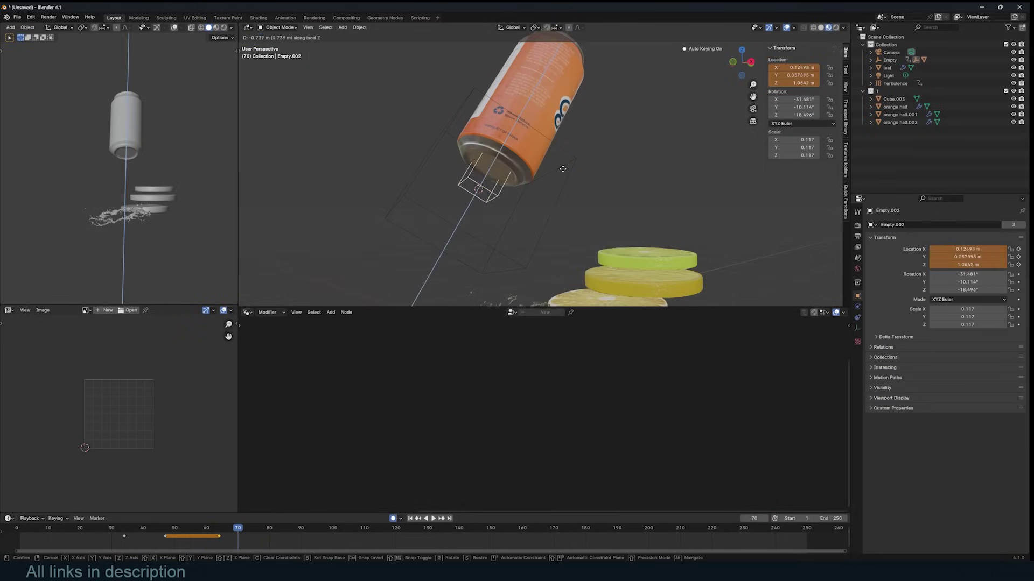
Keyframe Empty.002 at frame 70 with its location shifted along its local Z axis, and play through the animation.
key(i)
shift+right_drag(238, 532, 135, 537)
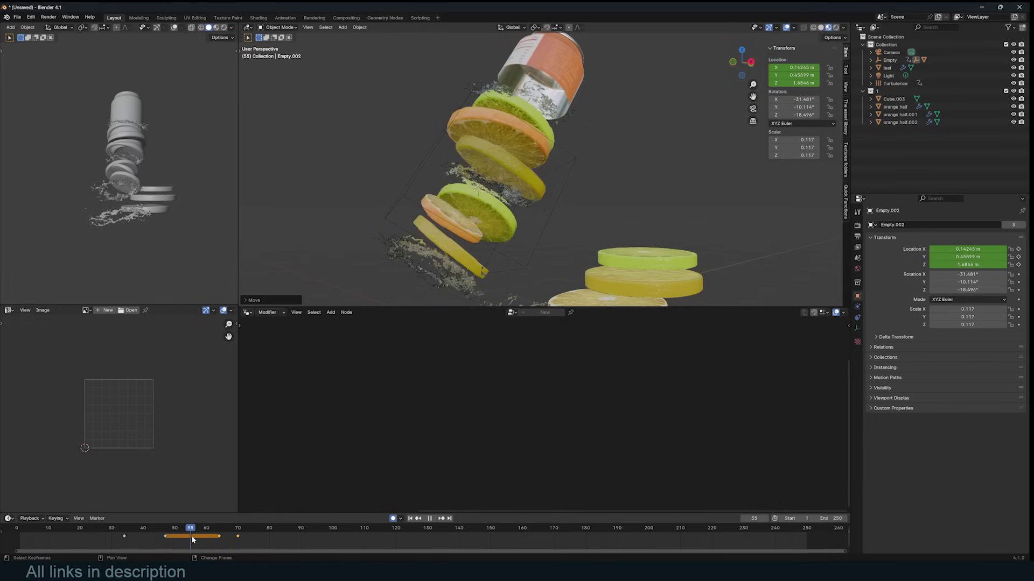
key(space)
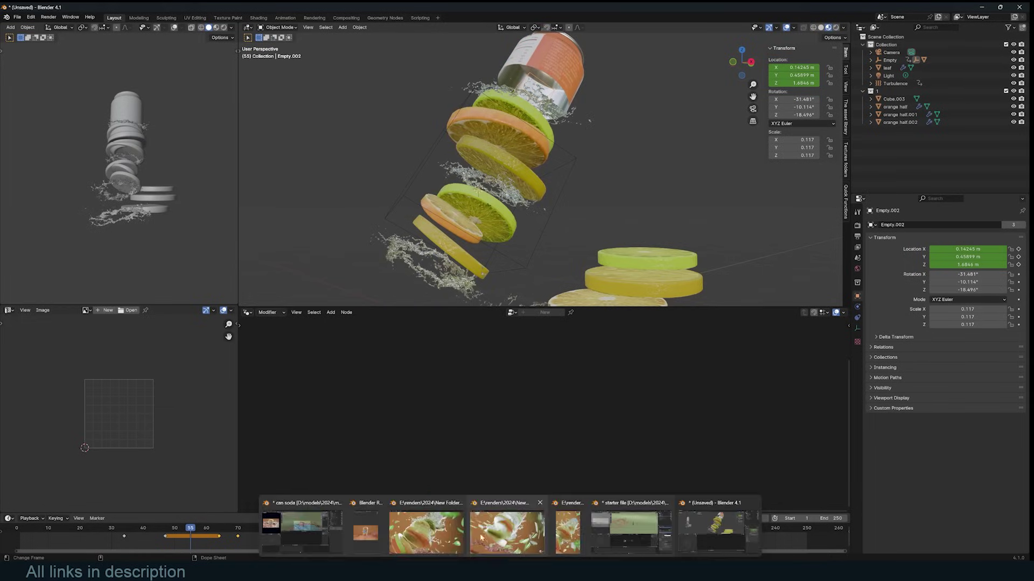
Switch to the Blender window with can soda.blend, select soda can.001 and examine its droplet node tree.
click(431, 542)
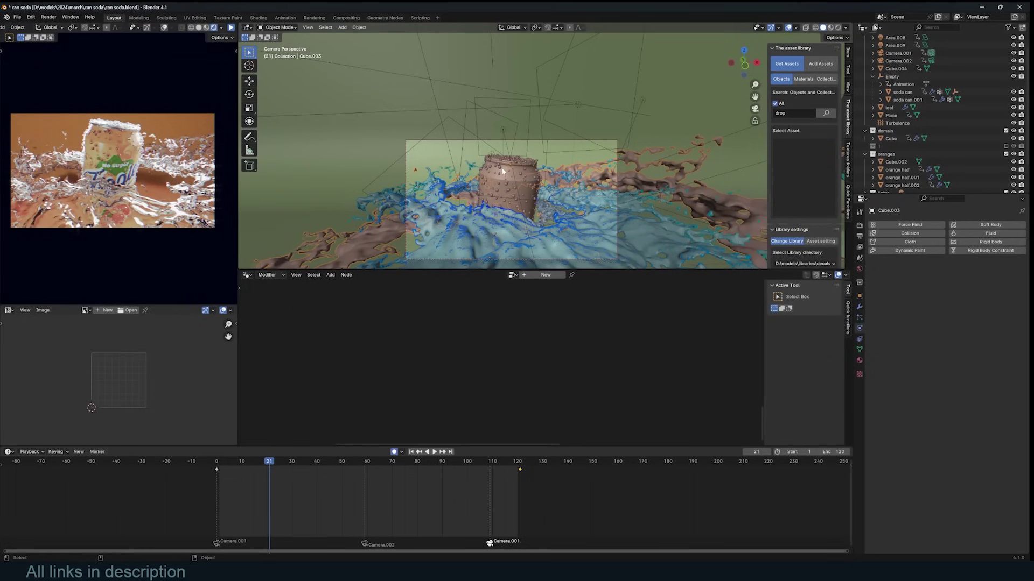
click(502, 172)
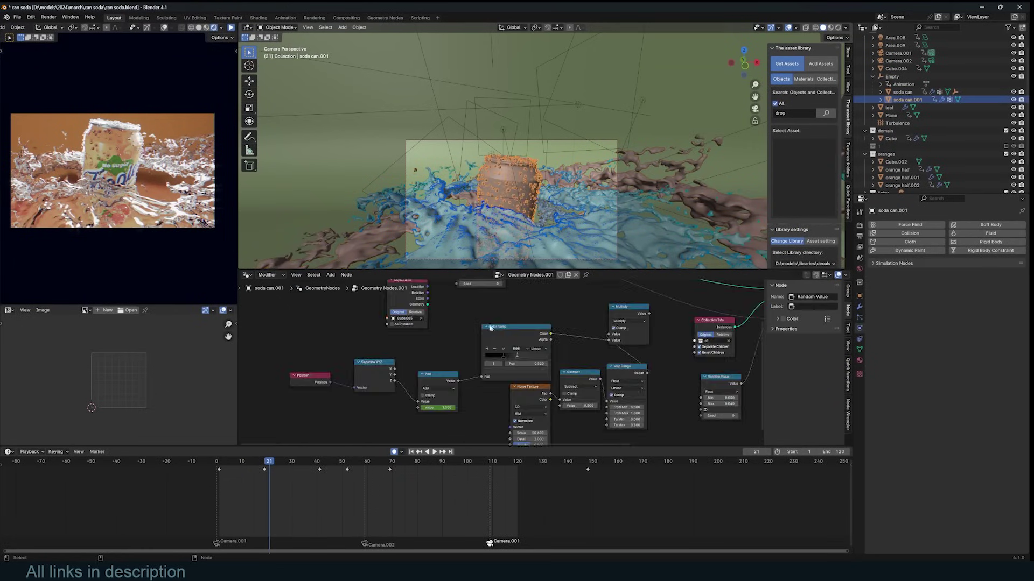
scroll(475, 332, down, 2)
scroll(476, 332, up, 3)
scroll(479, 336, down, 4)
middle_drag(479, 336, 503, 320)
scroll(503, 319, up, 3)
Preview the Distribute Points on Faces output and the Instance on Points output in the Viewer.
ctrl+shift+click(362, 321)
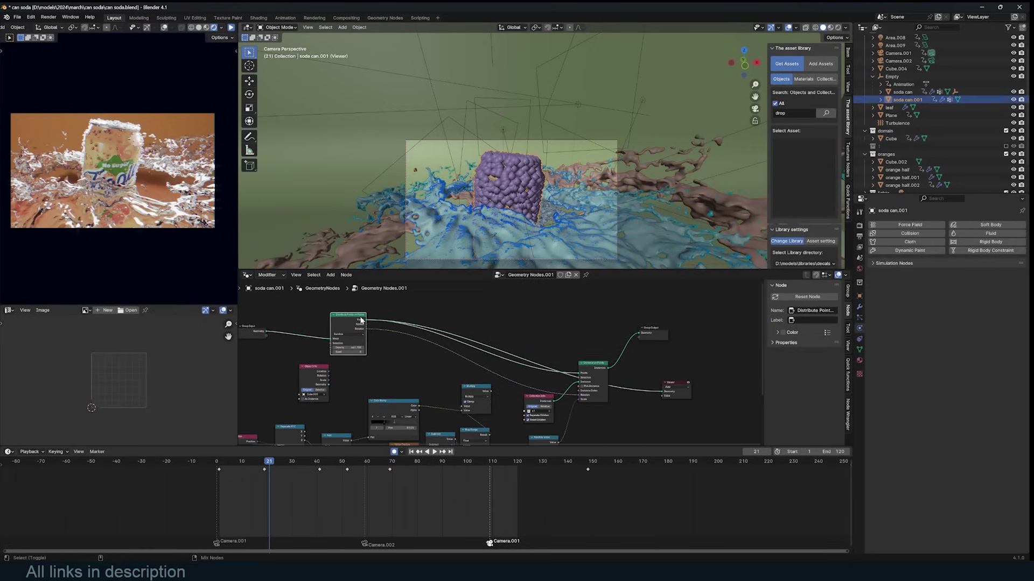
scroll(502, 203, up, 4)
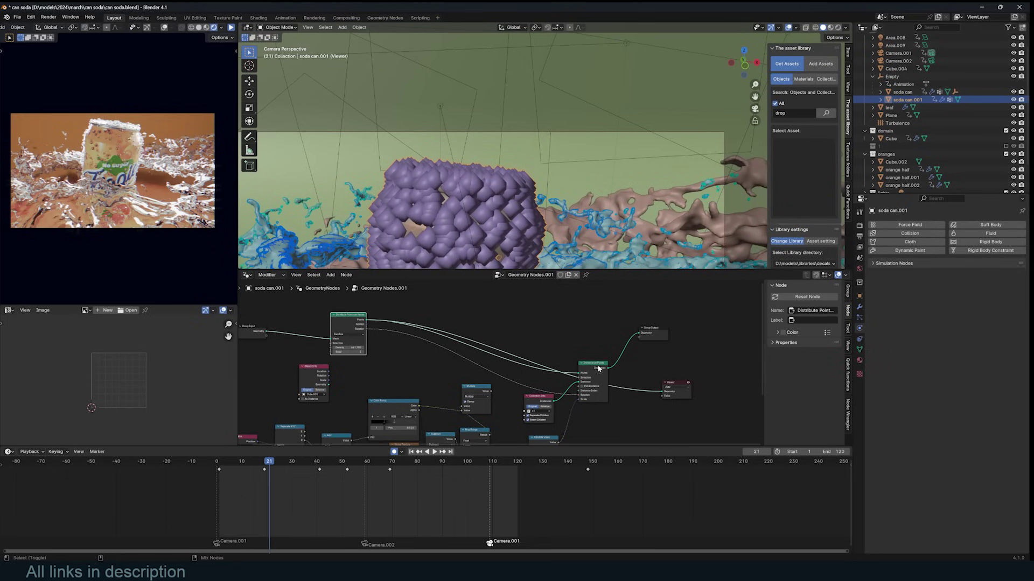
ctrl+shift+click(604, 364)
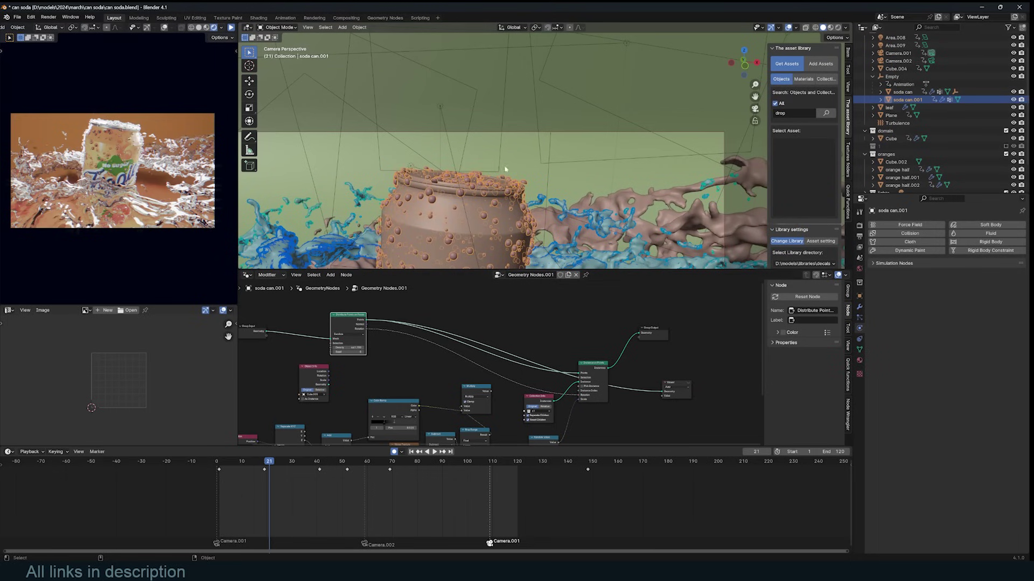
Switch to the starter file's Blender window, select the small separate sphere, and return to the can soda project.
shift+middle_drag(498, 207, 517, 158)
click(551, 371)
mouse_move(510, 571)
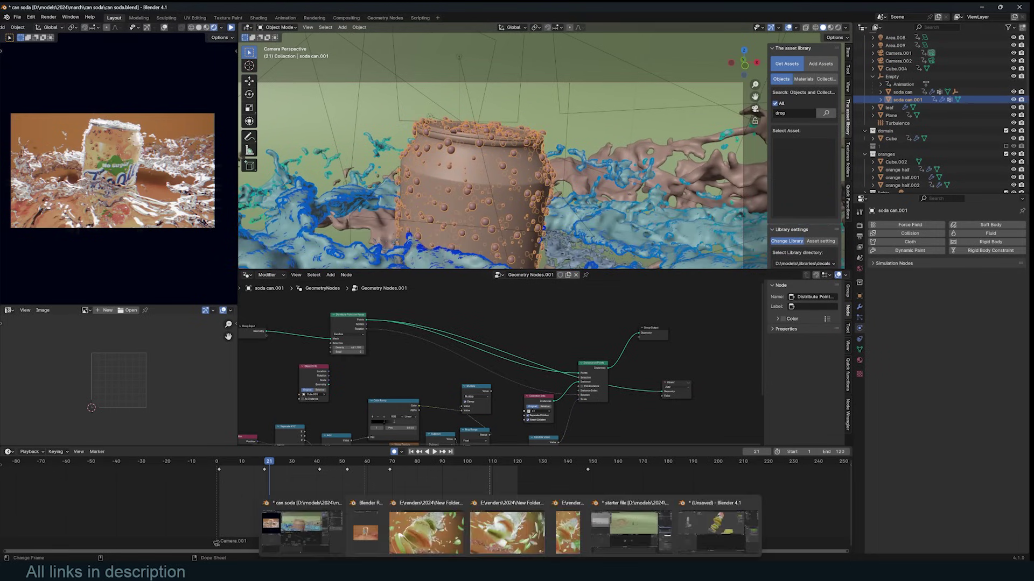
click(601, 518)
middle_drag(631, 156, 593, 242)
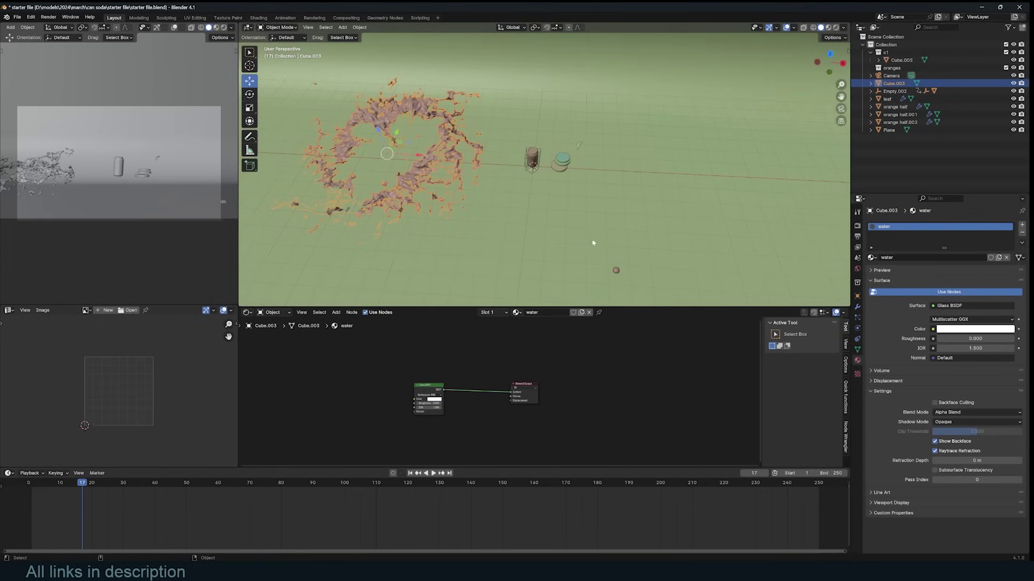
click(616, 271)
click(976, 8)
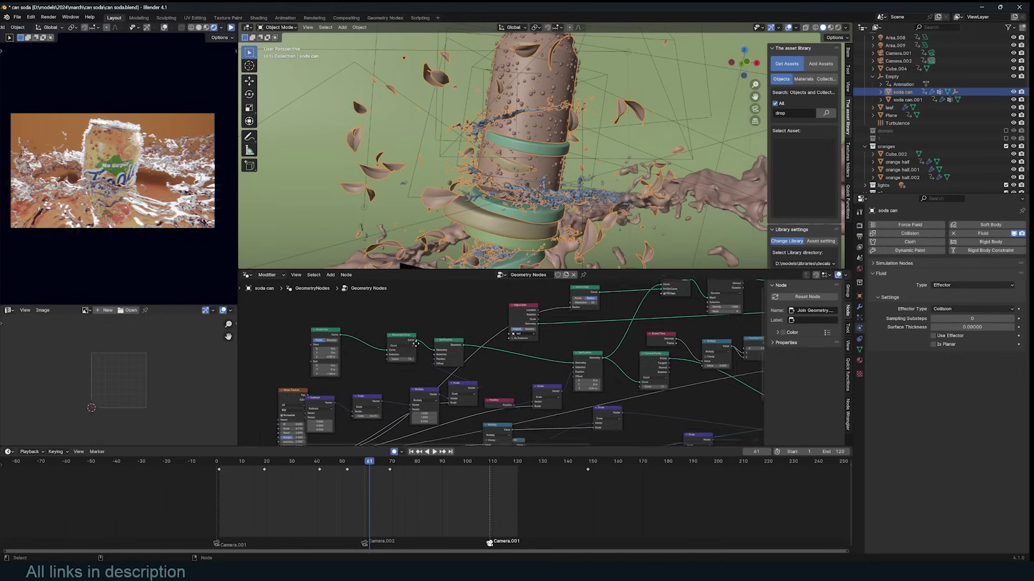
Examine the soda can object's Geometry Nodes tree, from the curve and noise nodes to the Value node's connections.
scroll(437, 363, down, 3)
scroll(438, 362, up, 3)
drag(350, 370, 416, 387)
scroll(646, 406, down, 5)
middle_drag(587, 358, 497, 377)
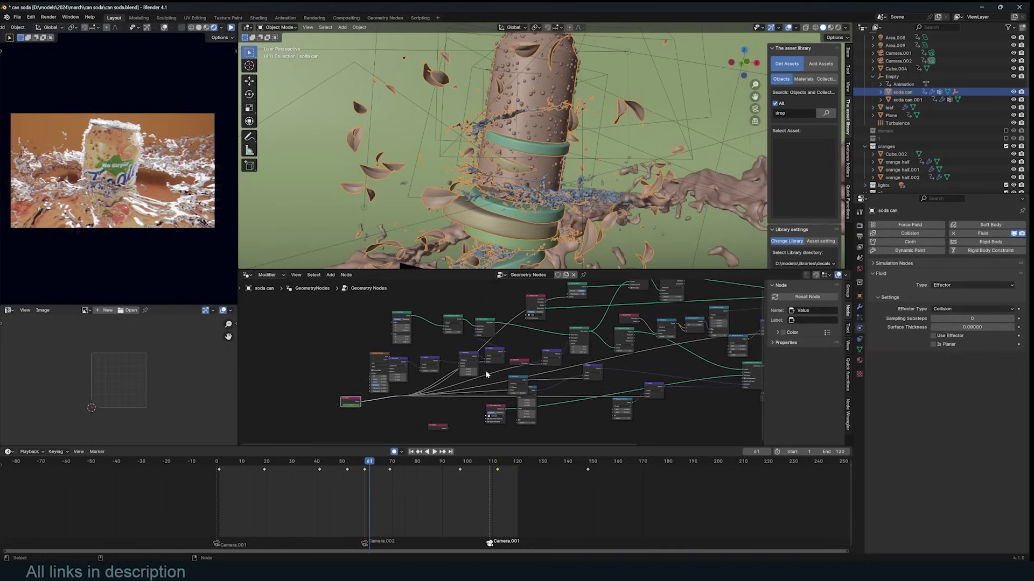
scroll(497, 377, down, 2)
middle_drag(479, 193, 538, 172)
scroll(347, 328, up, 5)
Preview the wavy curve in the Viewer from the Set Position node and from Set Position.001.
ctrl+shift+click(347, 325)
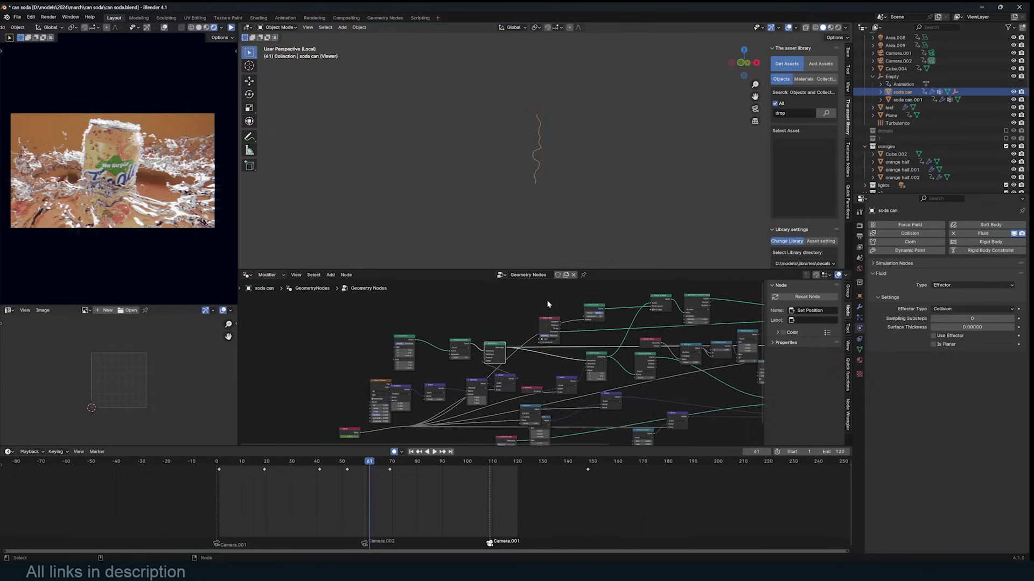
middle_drag(538, 303, 478, 315)
middle_drag(554, 328, 499, 321)
ctrl+shift+click(483, 372)
middle_drag(560, 121, 542, 140)
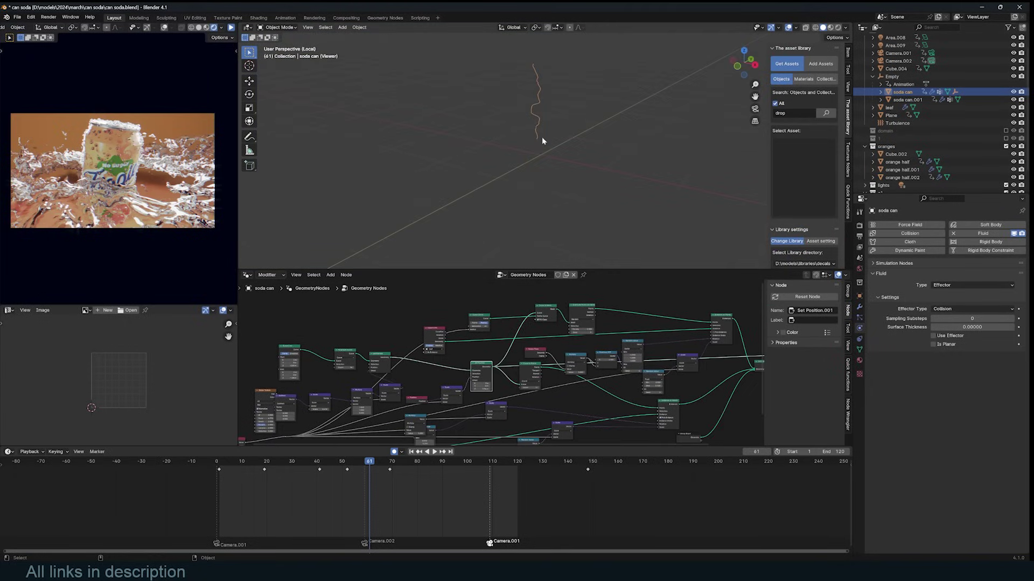
Preview the Curve to Mesh output and the Distribute Points on Faces output in the Viewer.
ctrl+shift+click(546, 308)
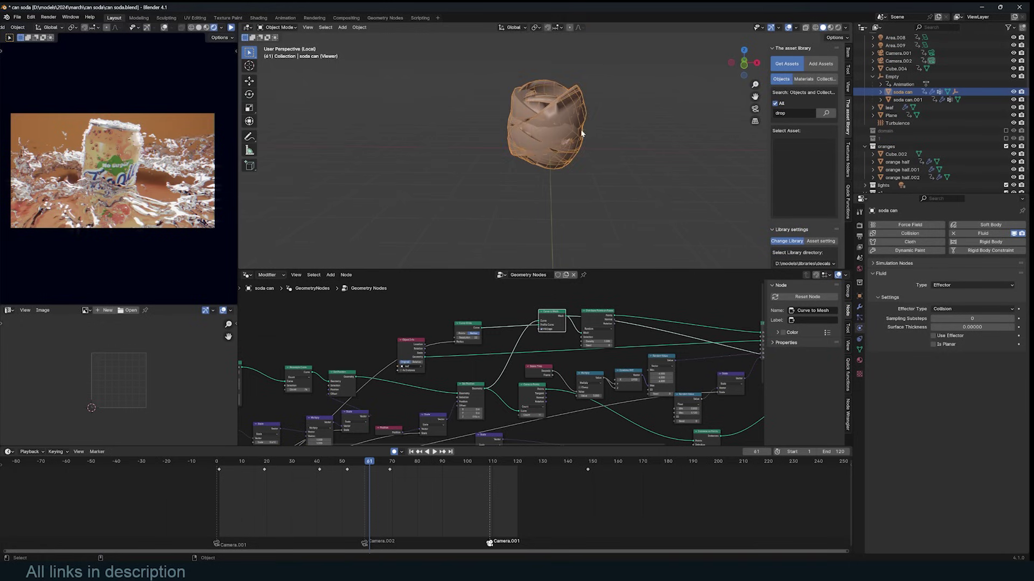
scroll(564, 93, up, 4)
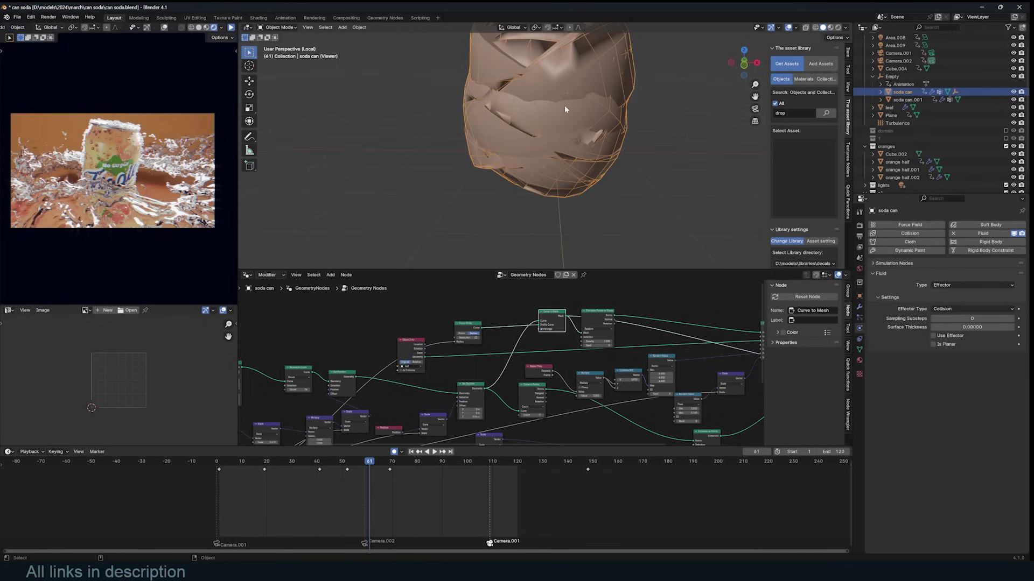
click(565, 108)
middle_drag(586, 354, 530, 324)
ctrl+shift+click(529, 325)
middle_drag(560, 134, 543, 141)
shift+right_drag(357, 473, 395, 460)
Preview the leaf instances from the Instance on Points node in the Viewer and inspect them closely.
scroll(506, 370, up, 3)
middle_drag(665, 334, 539, 333)
ctrl+shift+click(651, 331)
middle_drag(552, 151, 575, 171)
scroll(582, 145, up, 6)
scroll(575, 171, down, 3)
Play through the leaf scattering animation and scrub to frame 71, with the vector Random Value node selected.
drag(398, 467, 351, 464)
key(space)
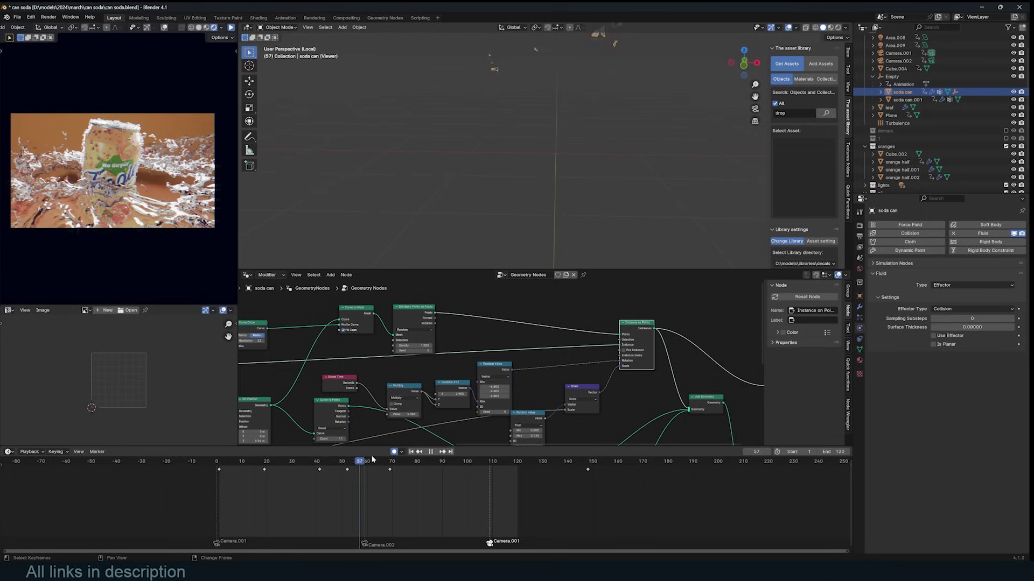
key(space)
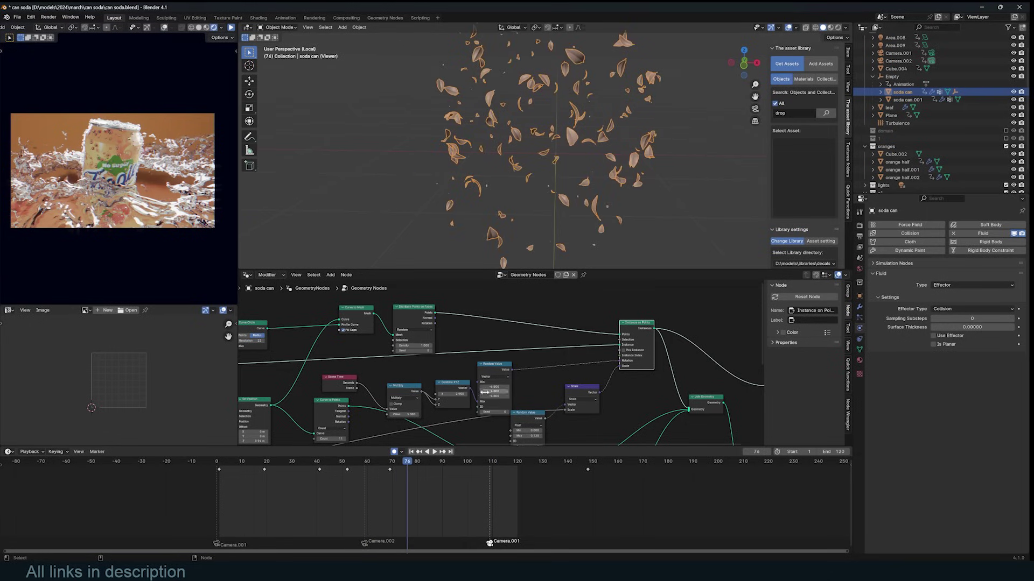
drag(496, 370, 508, 366)
mouse_move(412, 498)
mouse_down()
mouse_move(457, 499)
mouse_move(337, 496)
mouse_move(395, 497)
mouse_up()
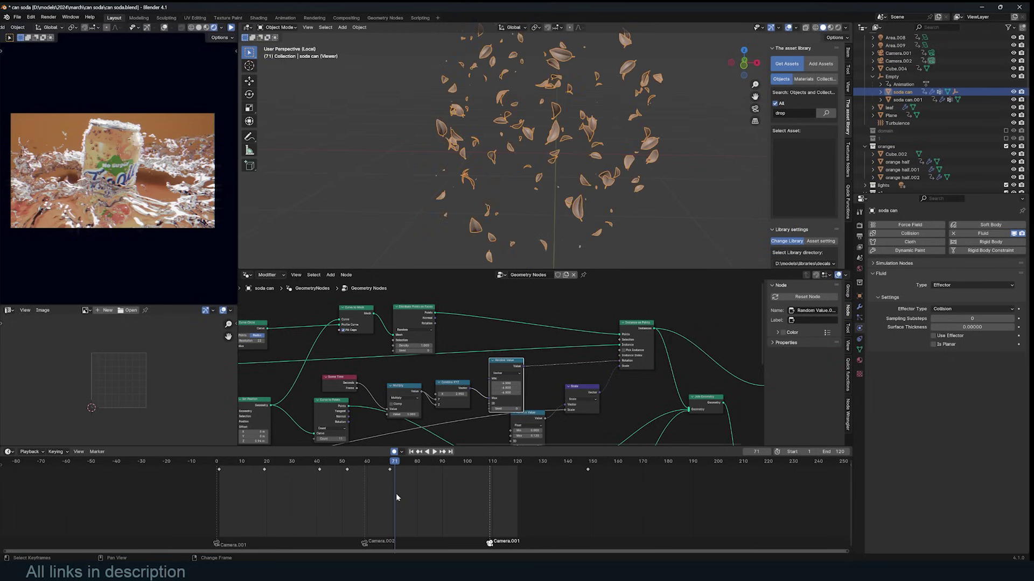
Switch to the portrait render playback window showing 0023.jpg.
click(518, 571)
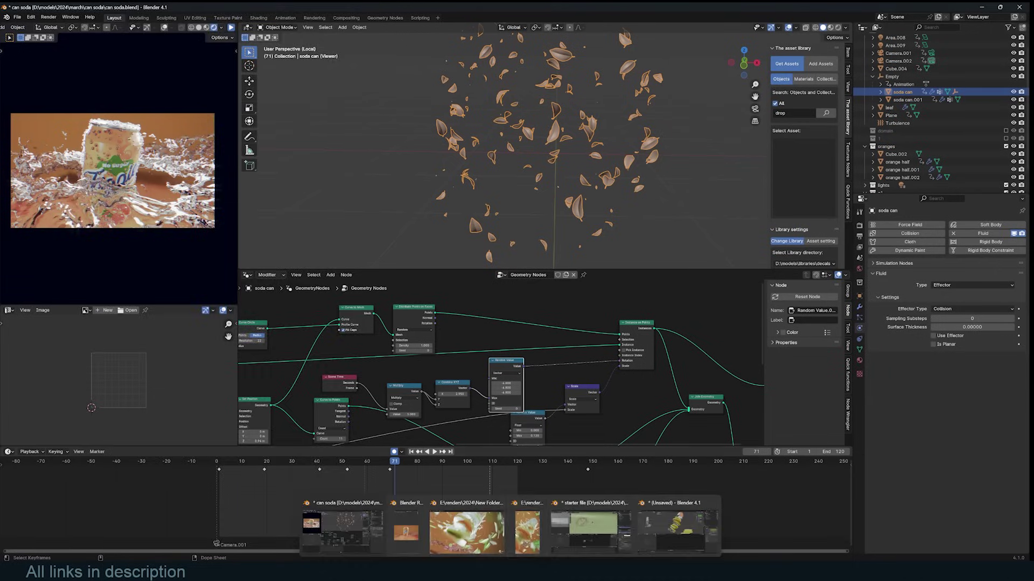
click(524, 541)
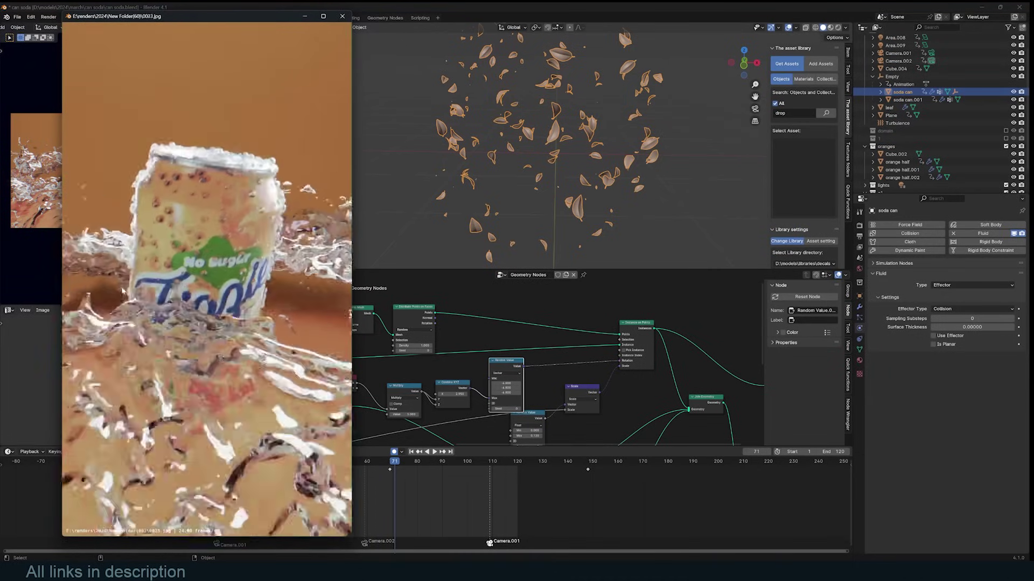